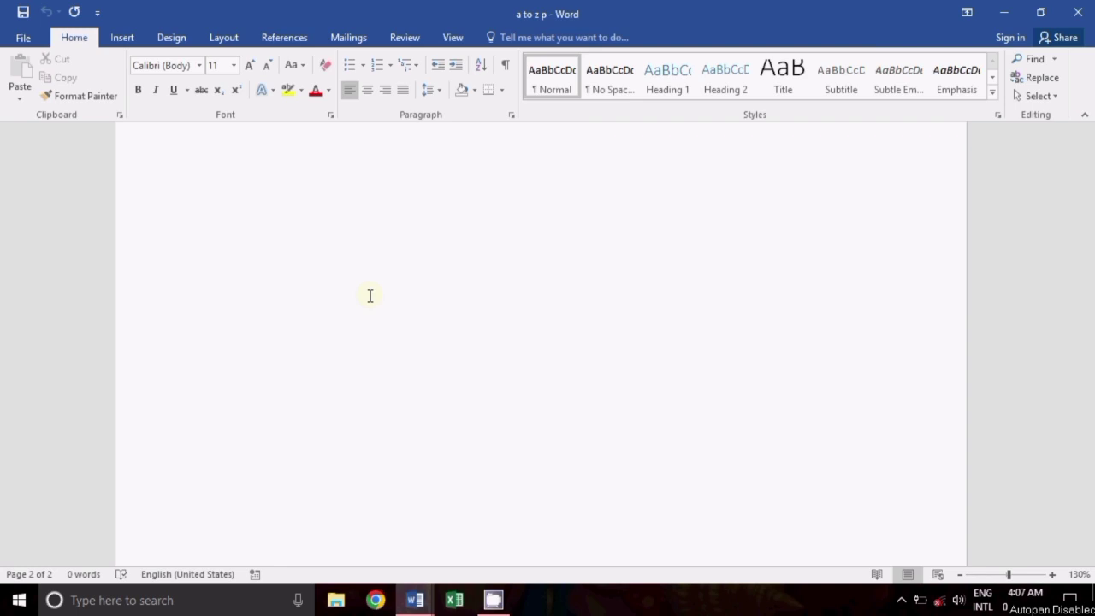
# - Paste the keyboard picture onto page 2 and preview the three open Word windows
pyautogui.hotkey('ctrl', 'v')
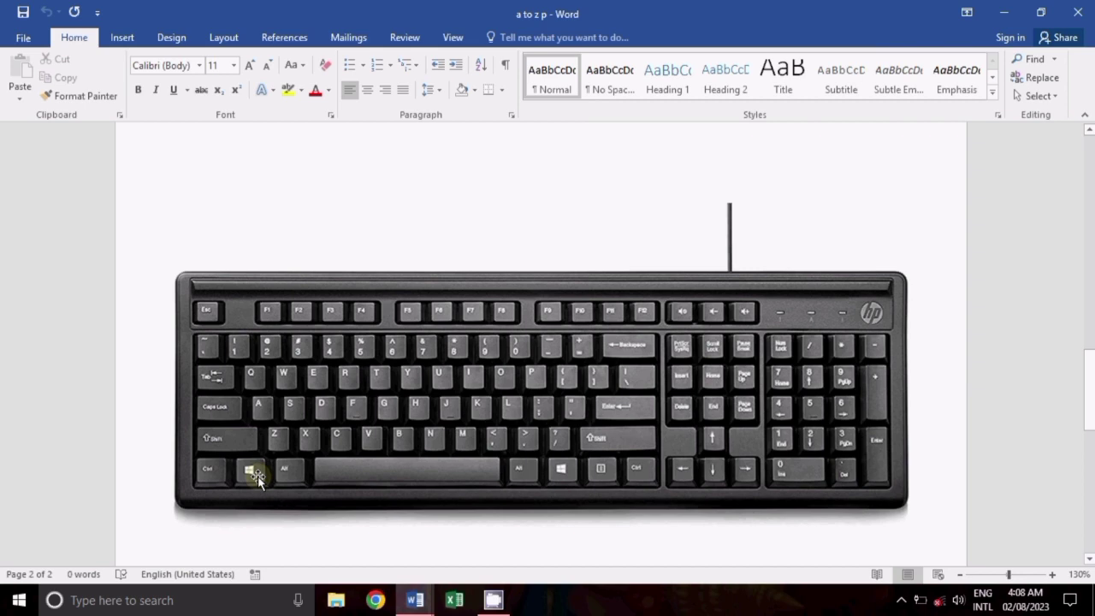
pyautogui.click(414, 602)
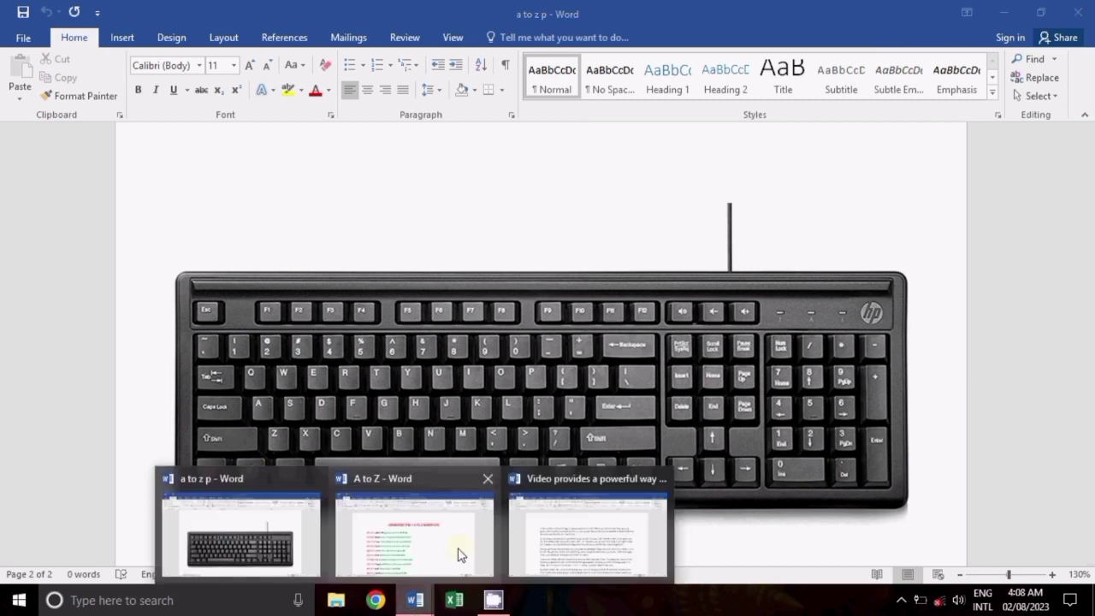
pyautogui.click(457, 554)
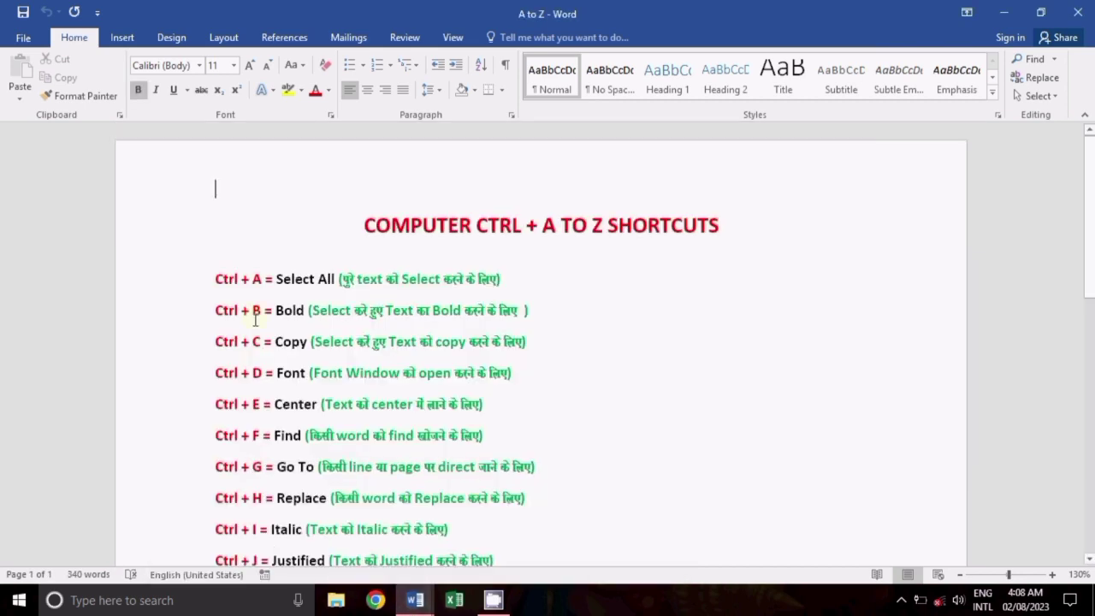
pyautogui.scroll(-3, 363, 293)
pyautogui.scroll(3, 363, 293)
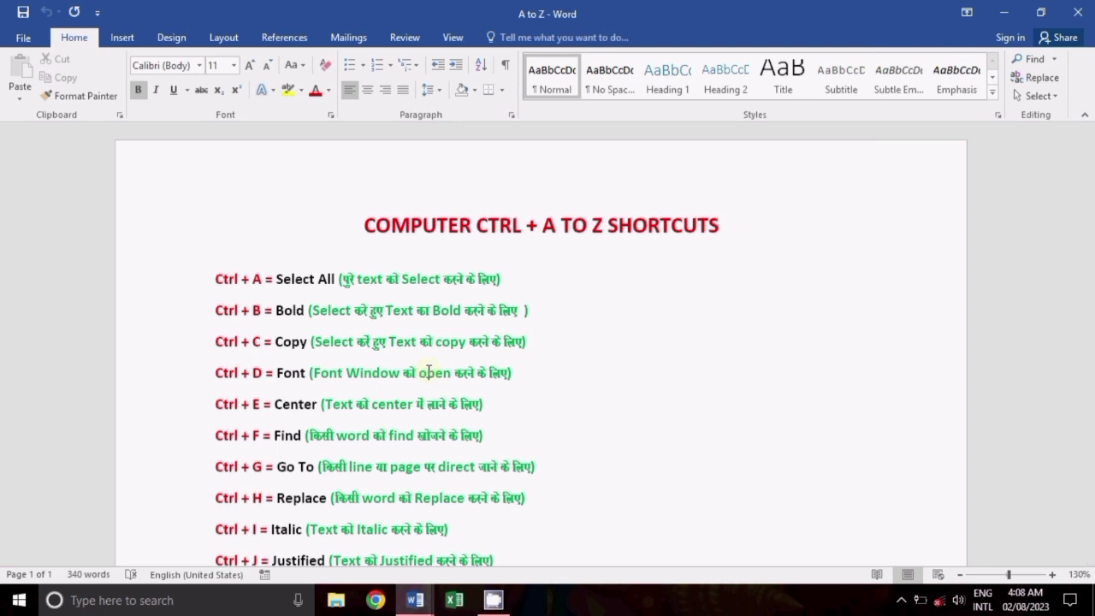
pyautogui.scroll(-1, 428, 371)
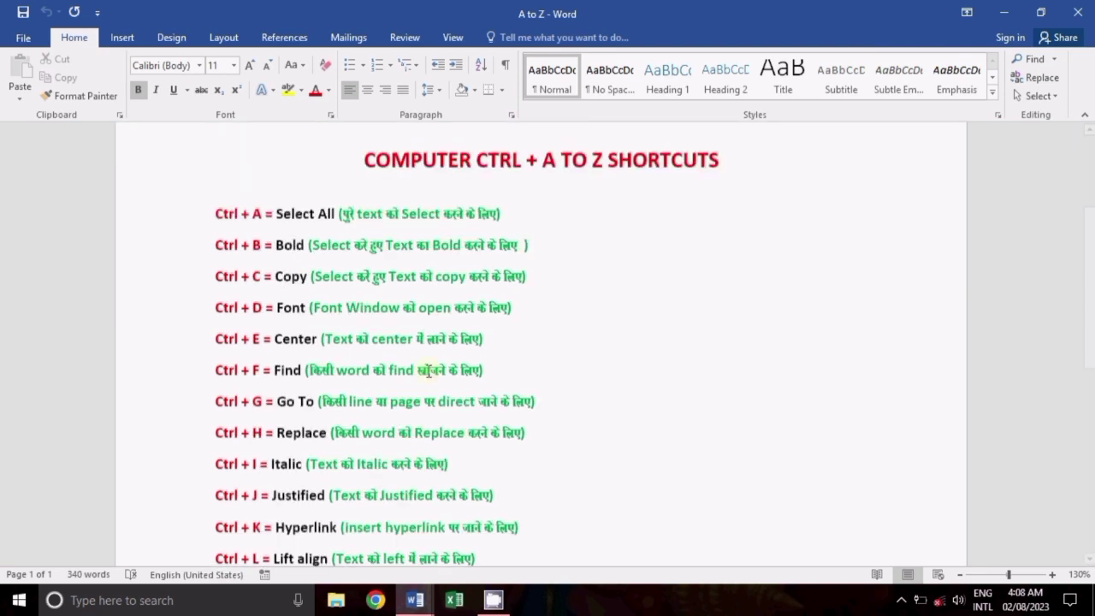
pyautogui.scroll(-8, 429, 370)
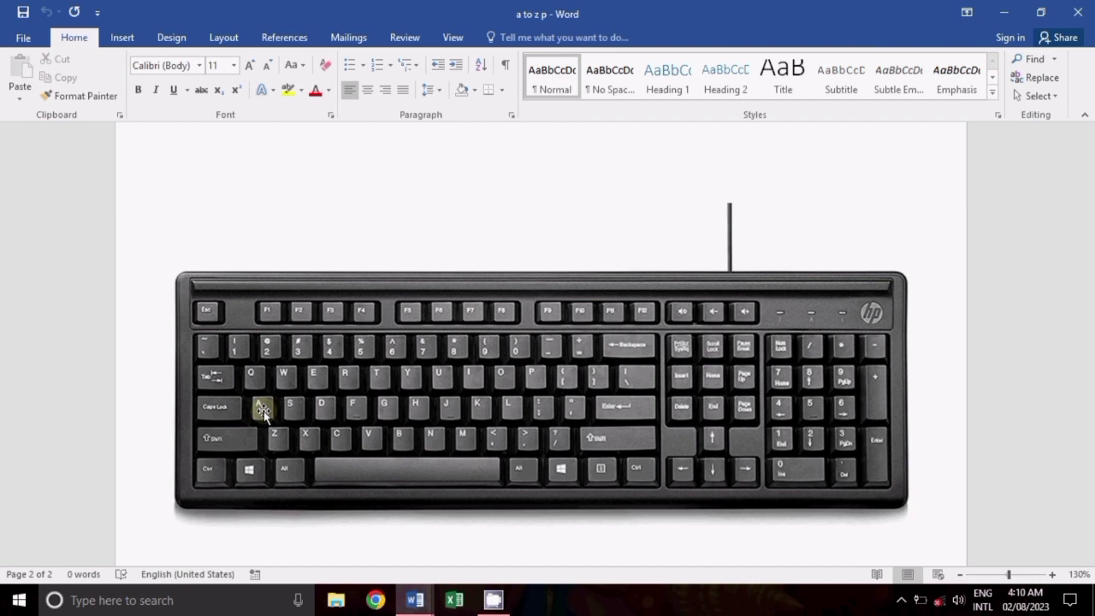
# - Scroll up past the keyboard picture toward the A to Z shortcut list
pyautogui.scroll(7, 334, 396)
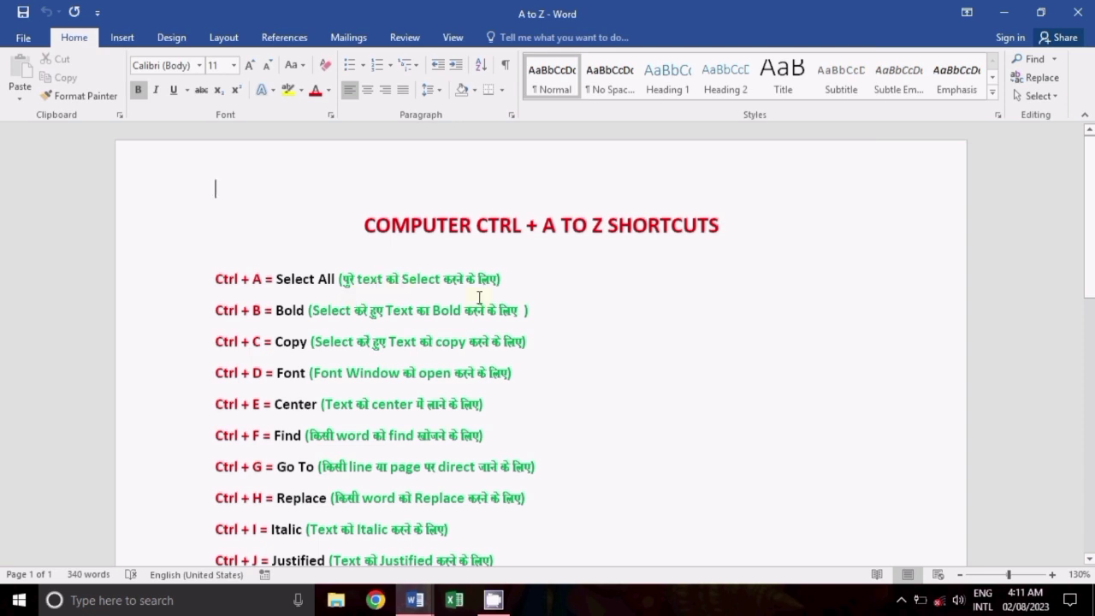
# - Switch to the 'Video provides…' sample document and triple-click to select its text
pyautogui.click(414, 600)
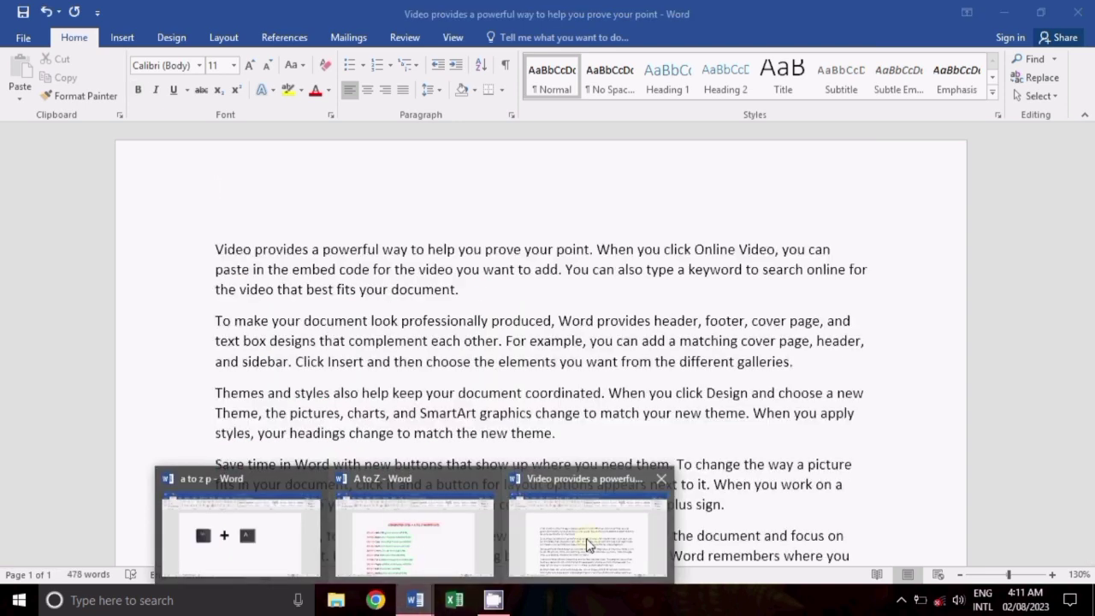
pyautogui.click(586, 544)
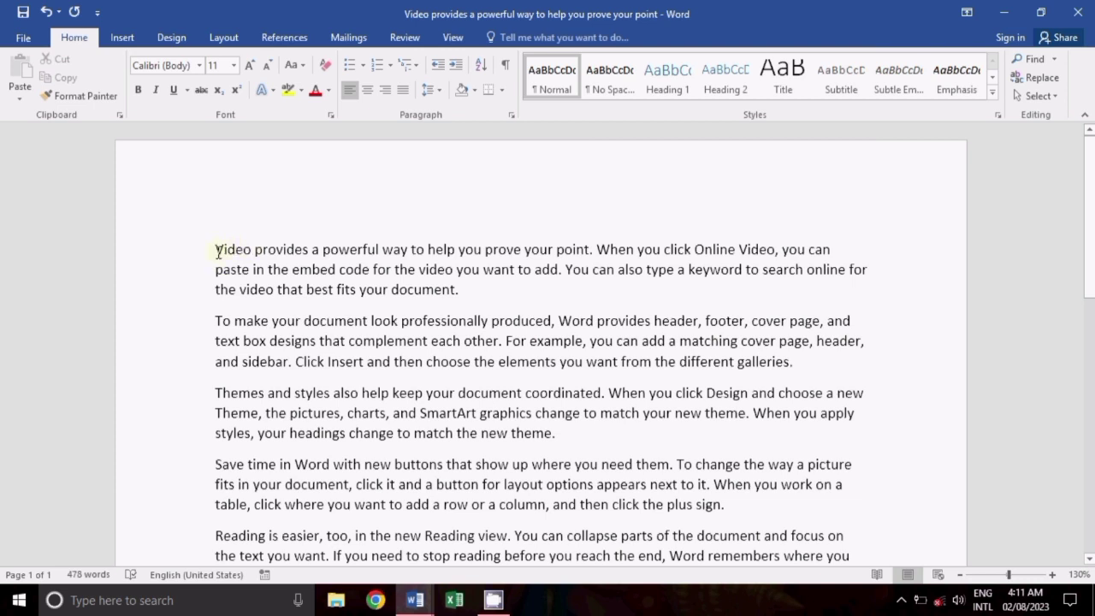
pyautogui.tripleClick(153, 323)
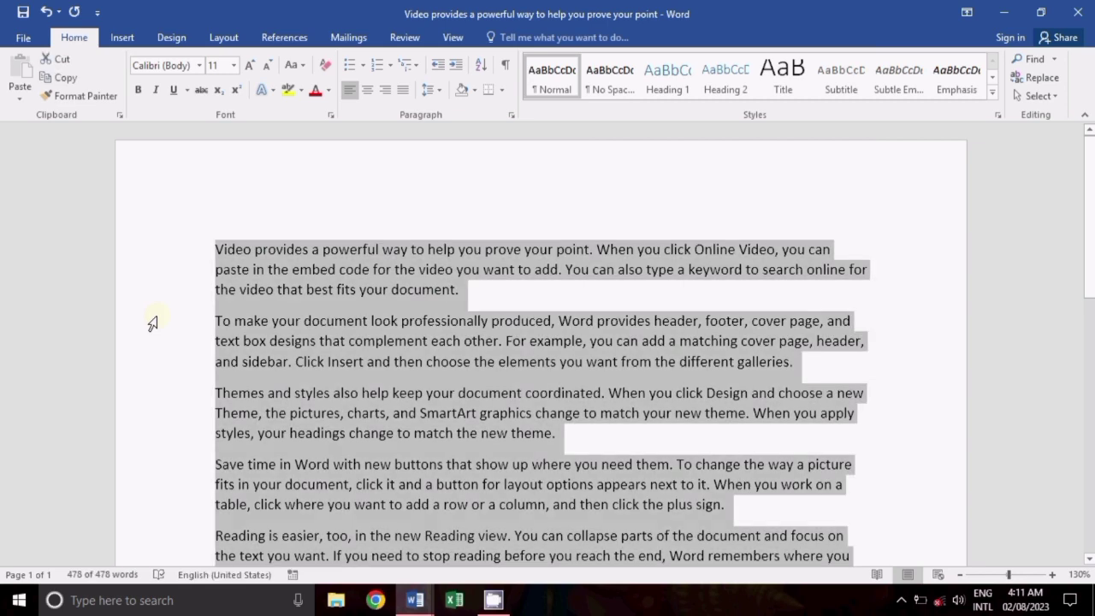
pyautogui.scroll(-5, 153, 323)
pyautogui.scroll(5, 155, 321)
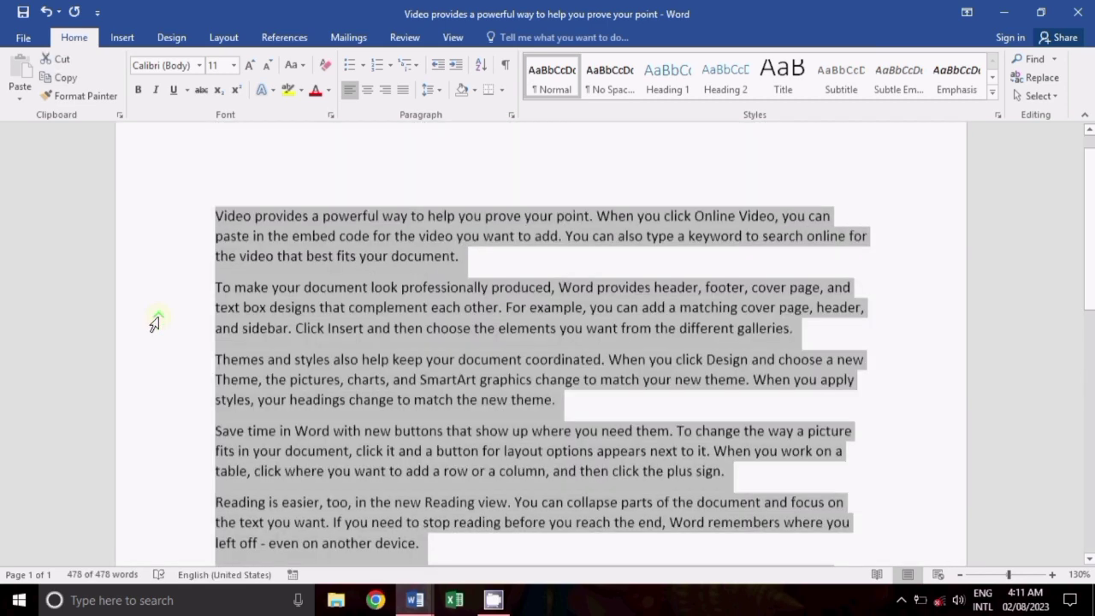
pyautogui.scroll(1, 154, 322)
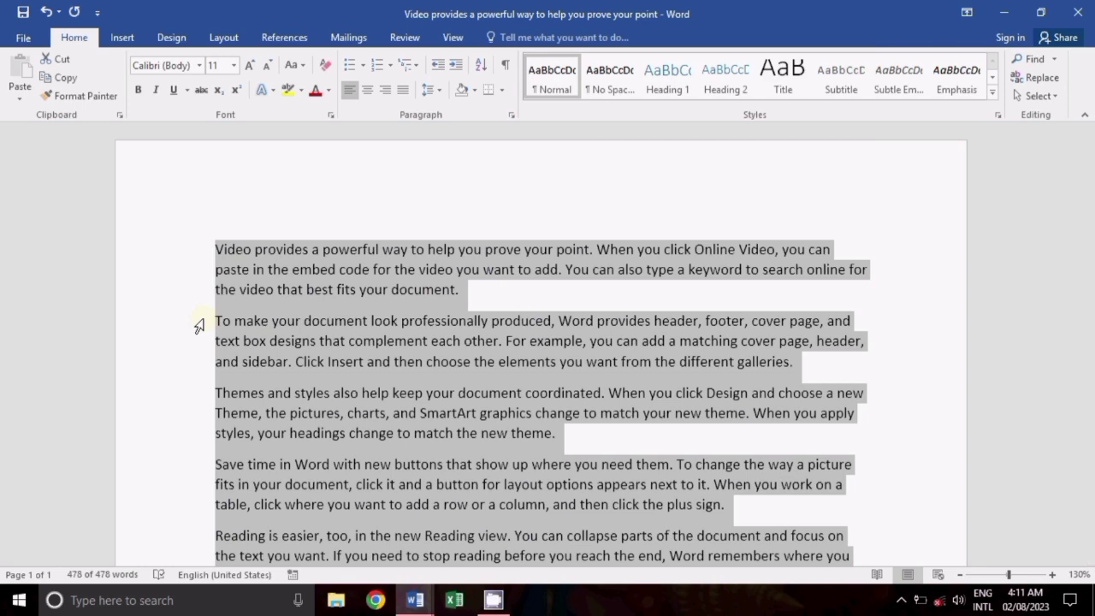
# - Select single lines from the left margin, then put the cursor at the text start
pyautogui.click(200, 325)
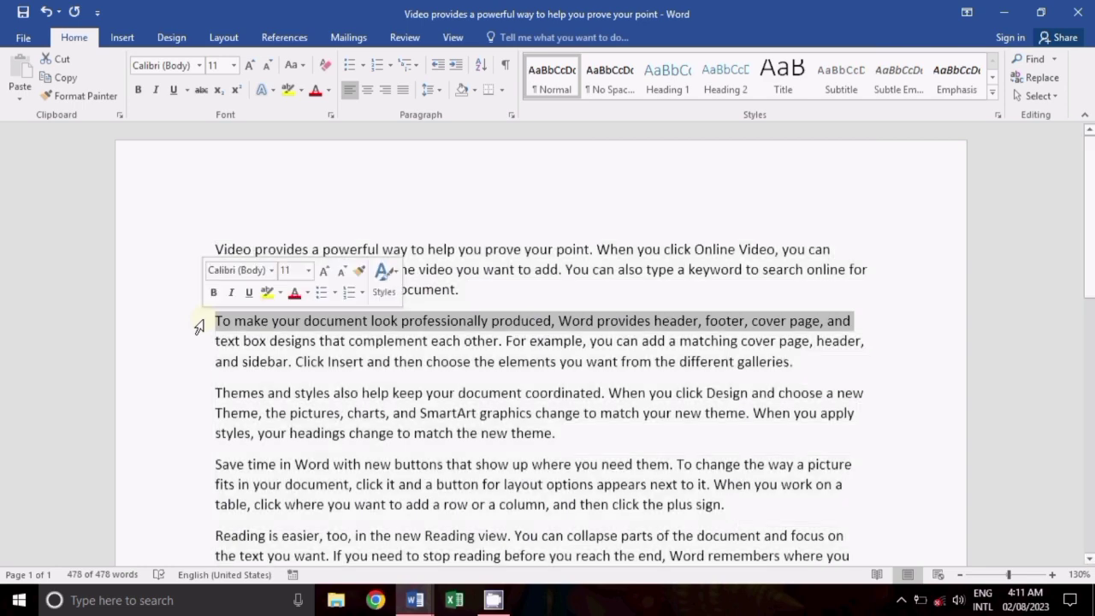
pyautogui.click(191, 252)
pyautogui.click(186, 287)
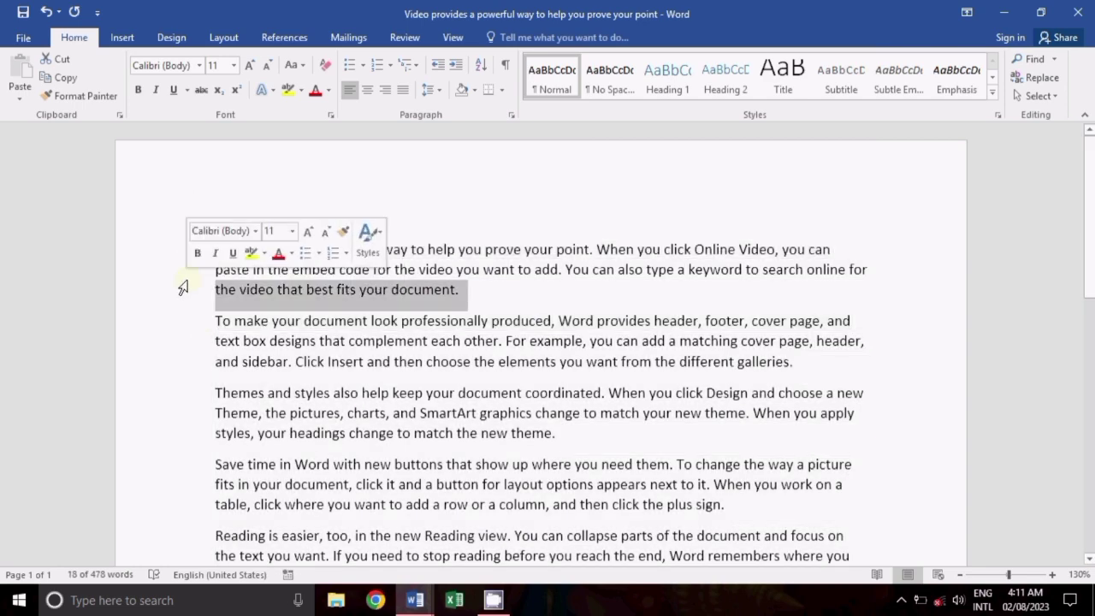
pyautogui.click(151, 161)
pyautogui.click(225, 247)
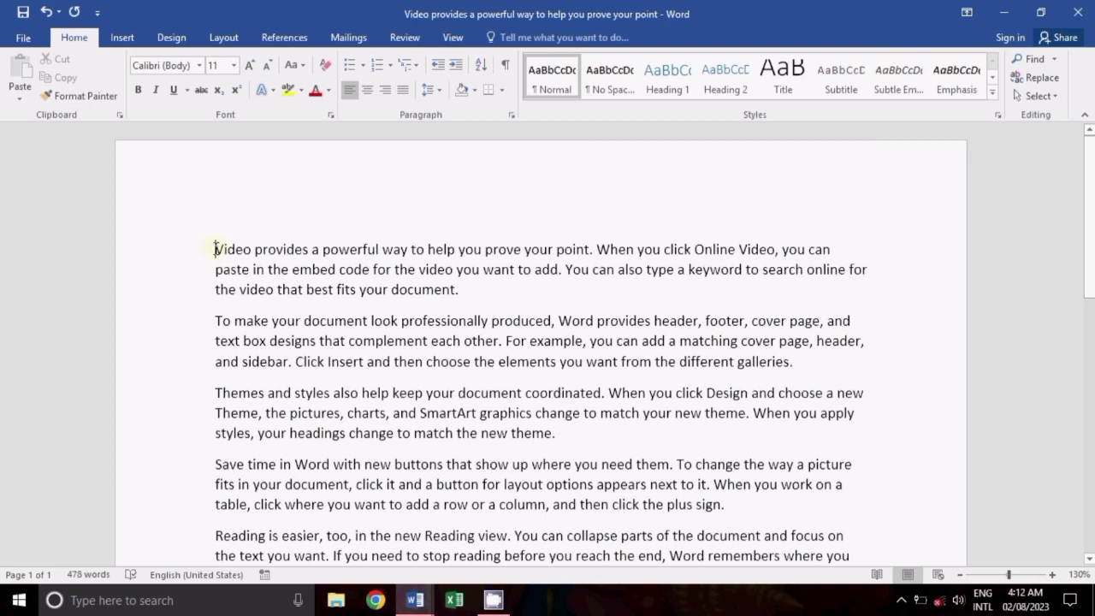
pyautogui.moveTo(215, 249); pyautogui.dragTo(564, 271)
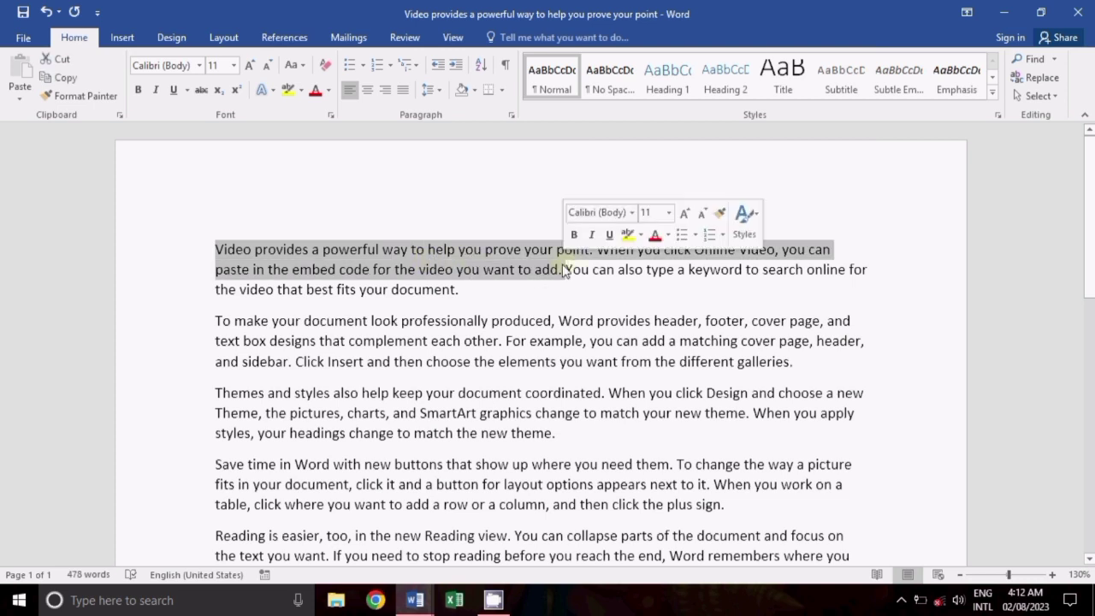
pyautogui.click(573, 302)
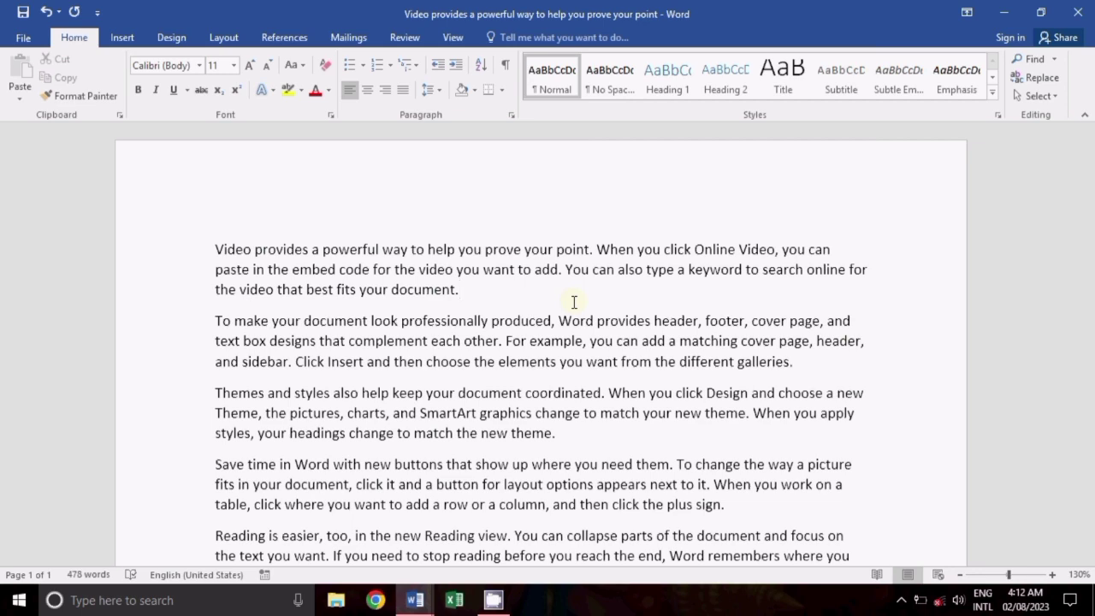
pyautogui.hotkey('alt', 'Tab')
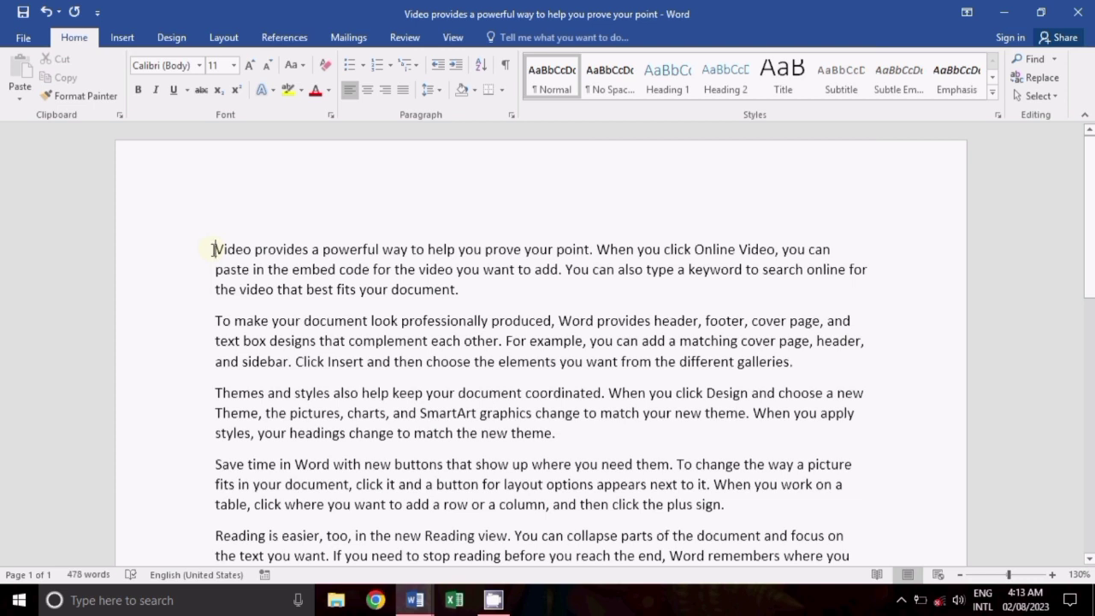
# - Select the opening 'Video provides…' paragraph and make it bold with Ctrl+B
pyautogui.moveTo(214, 249); pyautogui.dragTo(646, 272)
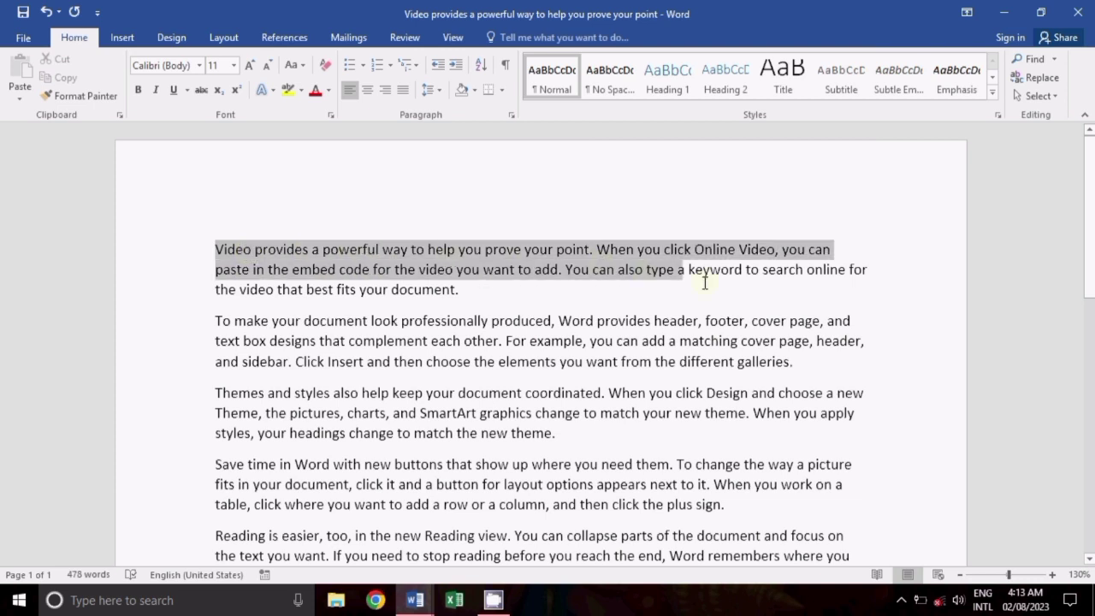
pyautogui.moveTo(646, 272); pyautogui.dragTo(755, 295)
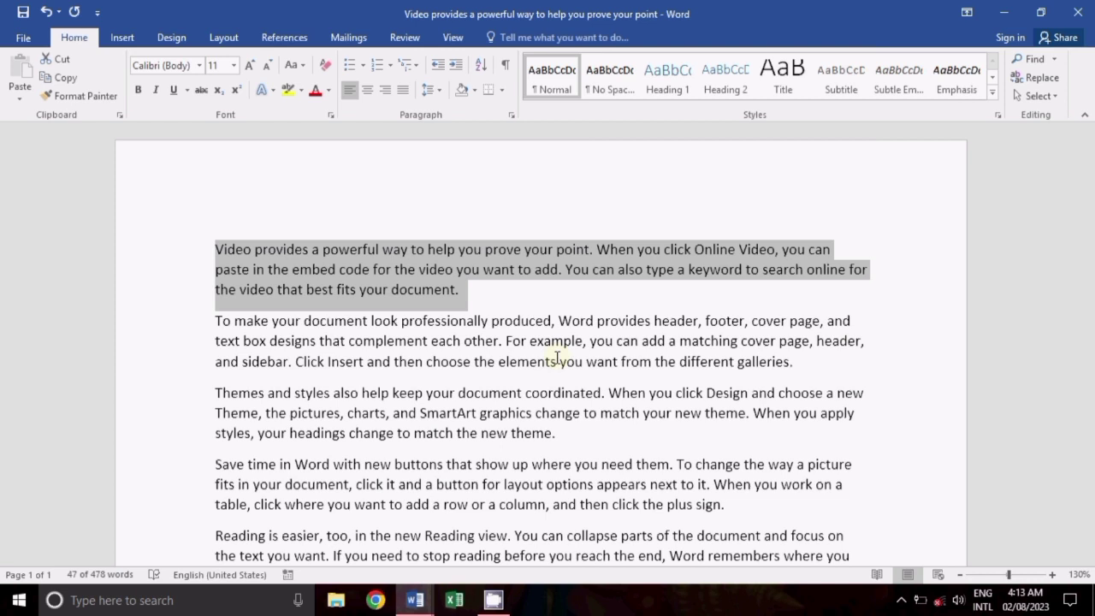
pyautogui.hotkey('ctrl', 'b')
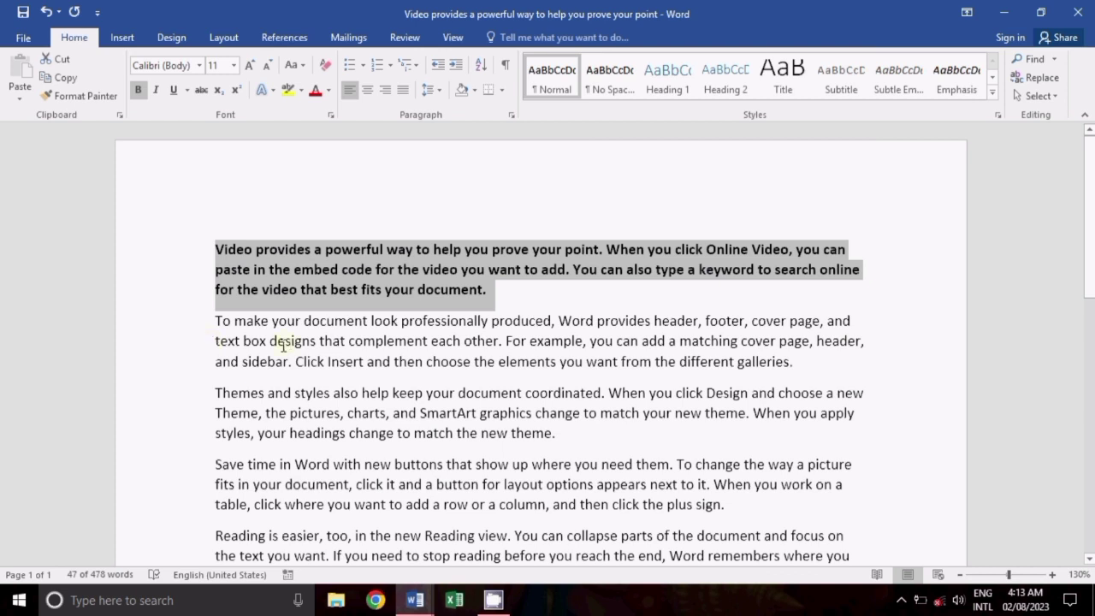
pyautogui.click(339, 361)
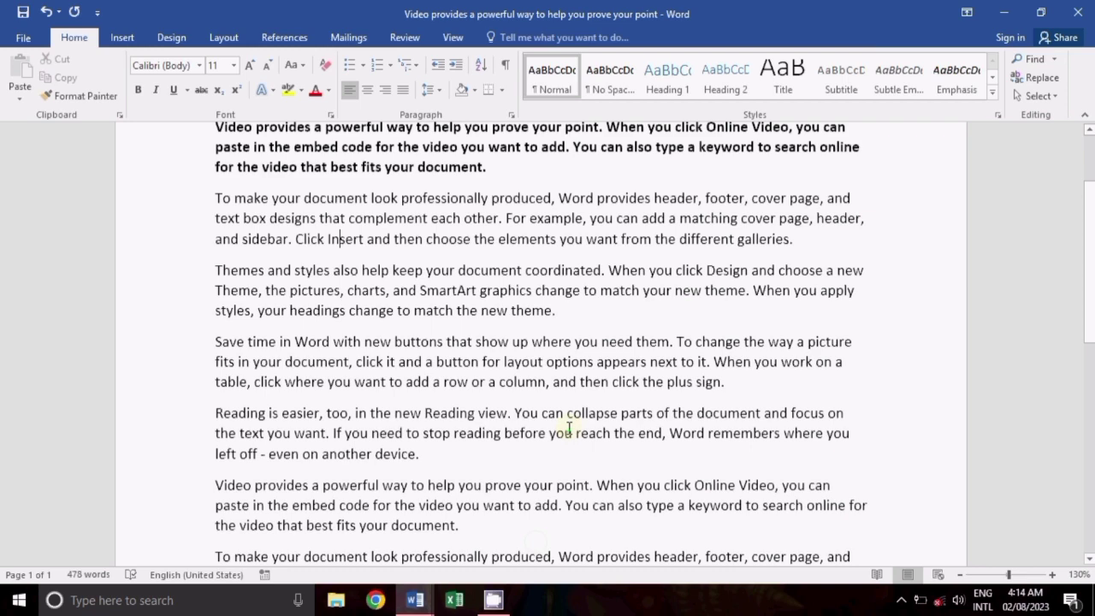
# - Select the 'Reading is easier, too' paragraph and copy it with Ctrl+C
pyautogui.scroll(-3, 568, 427)
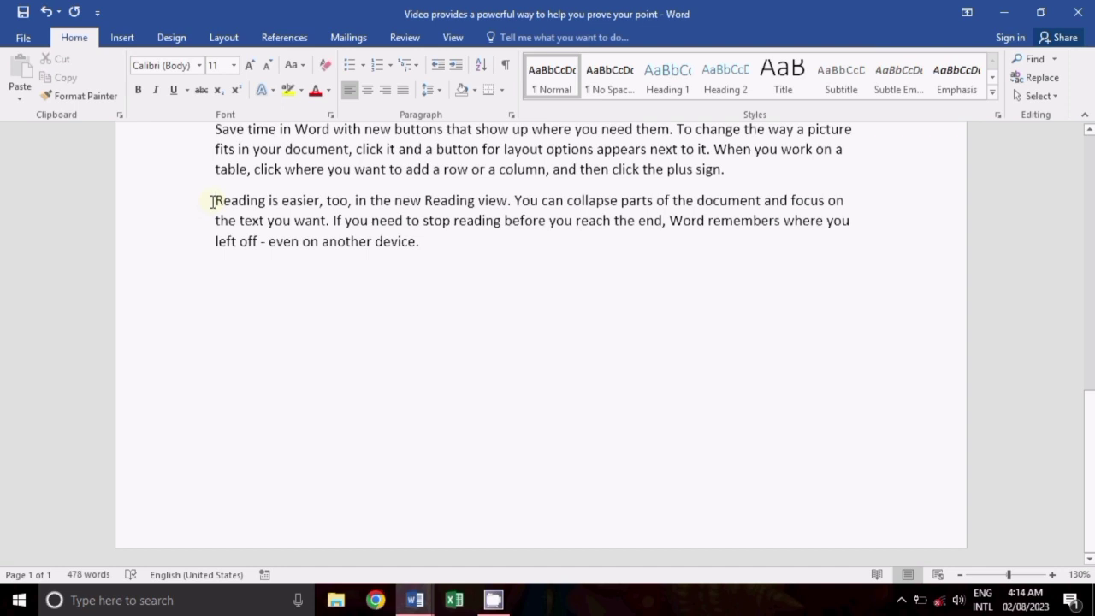
pyautogui.moveTo(213, 202); pyautogui.dragTo(245, 204)
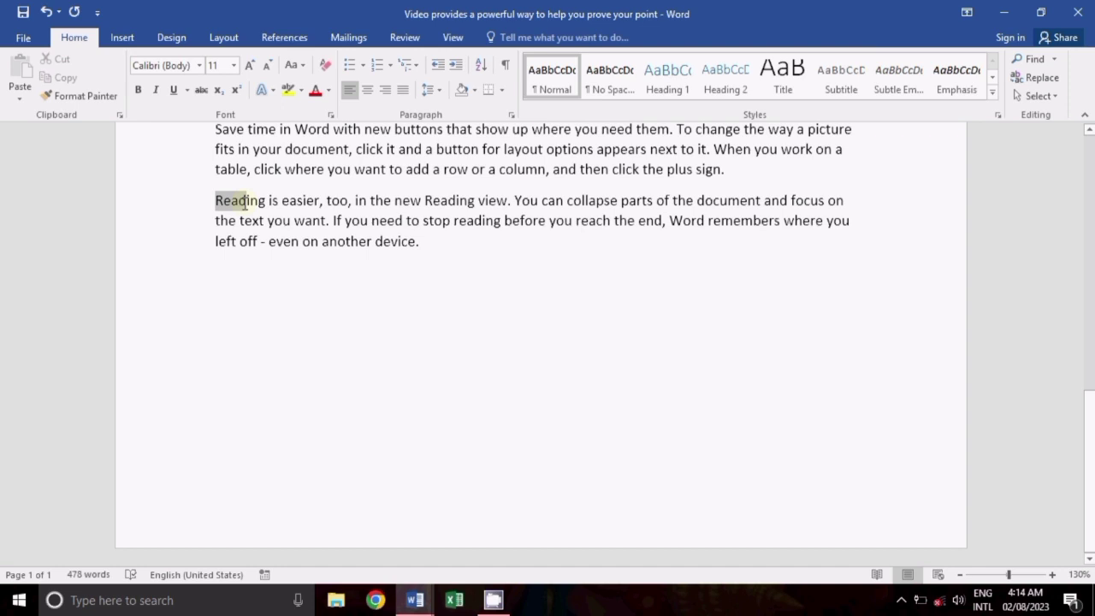
pyautogui.moveTo(244, 204)
pyautogui.mouseDown()
pyautogui.moveTo(449, 219)
pyautogui.moveTo(471, 243)
pyautogui.mouseUp()
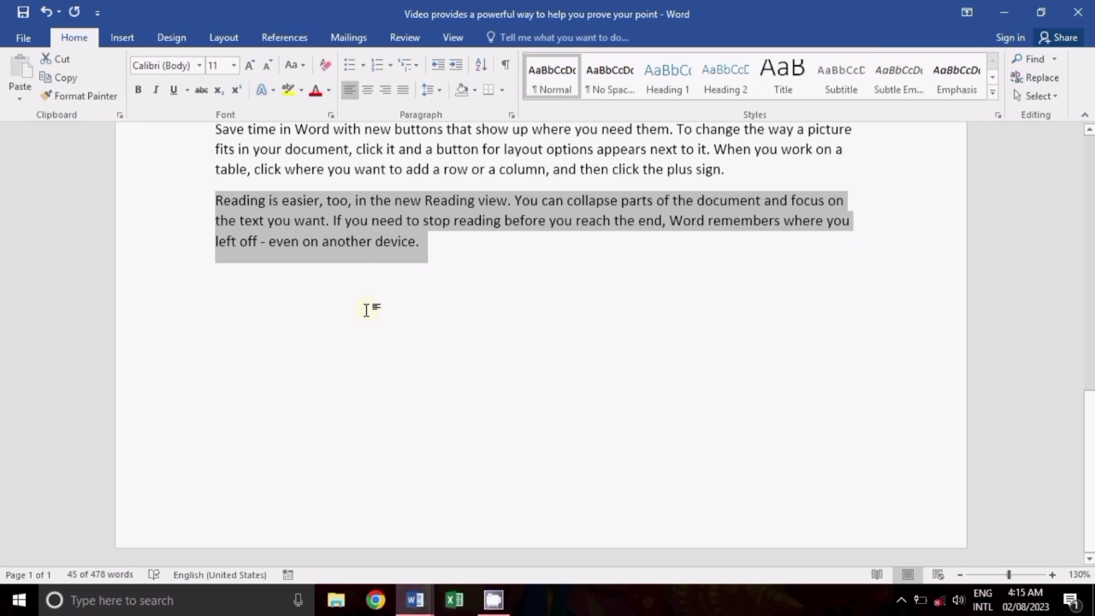
pyautogui.hotkey('ctrl', 'c')
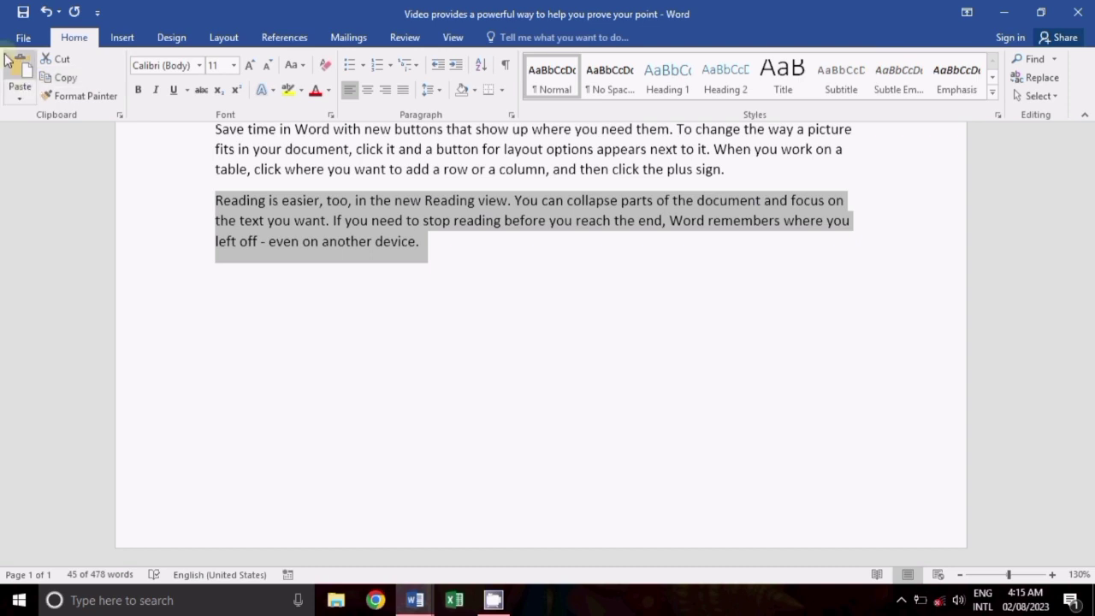
# - Paste the Reading paragraph below with Merge Formatting, save, and switch to the A to Z list
pyautogui.click(19, 99)
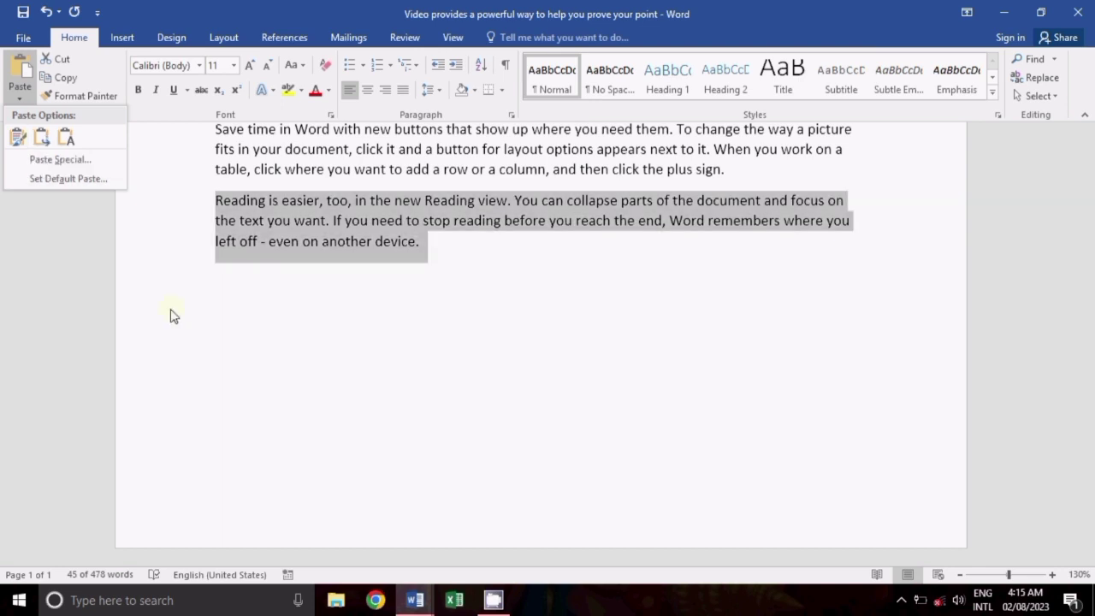
pyautogui.click(227, 315)
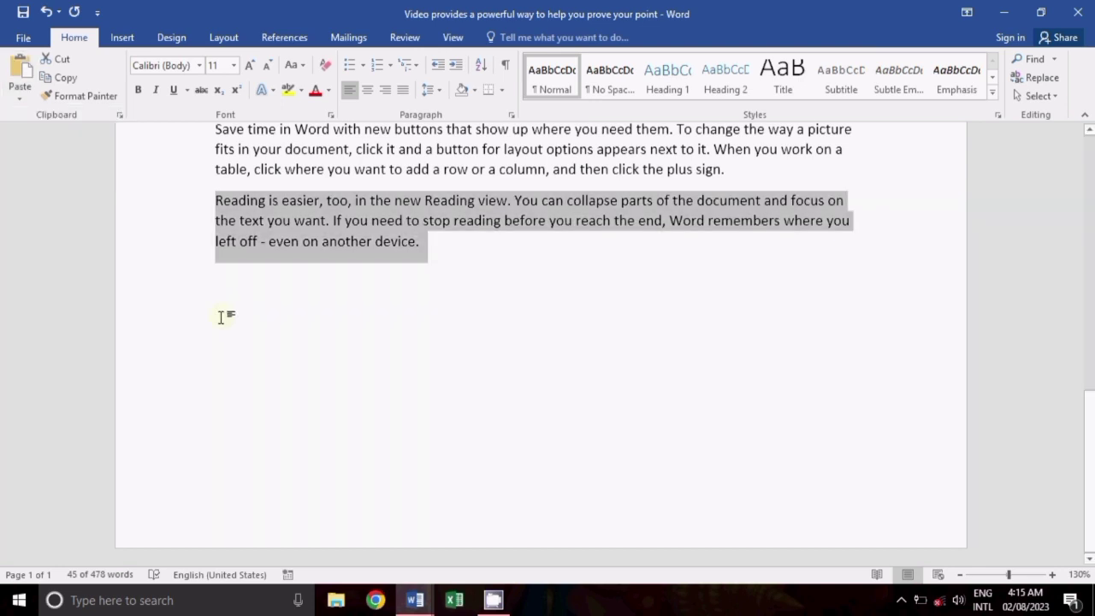
pyautogui.click(225, 314)
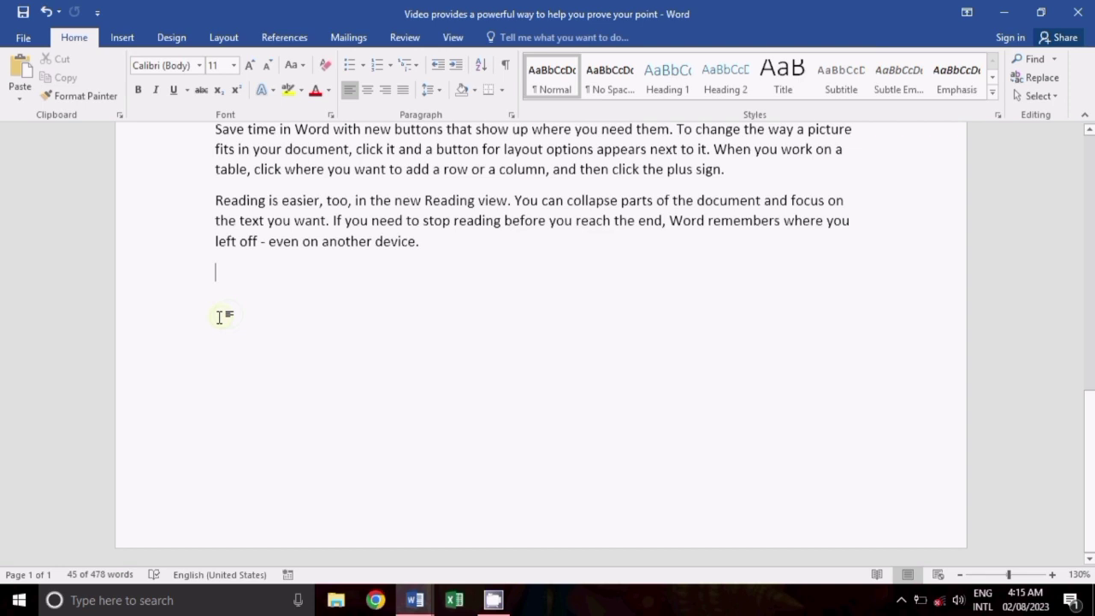
pyautogui.click(19, 98)
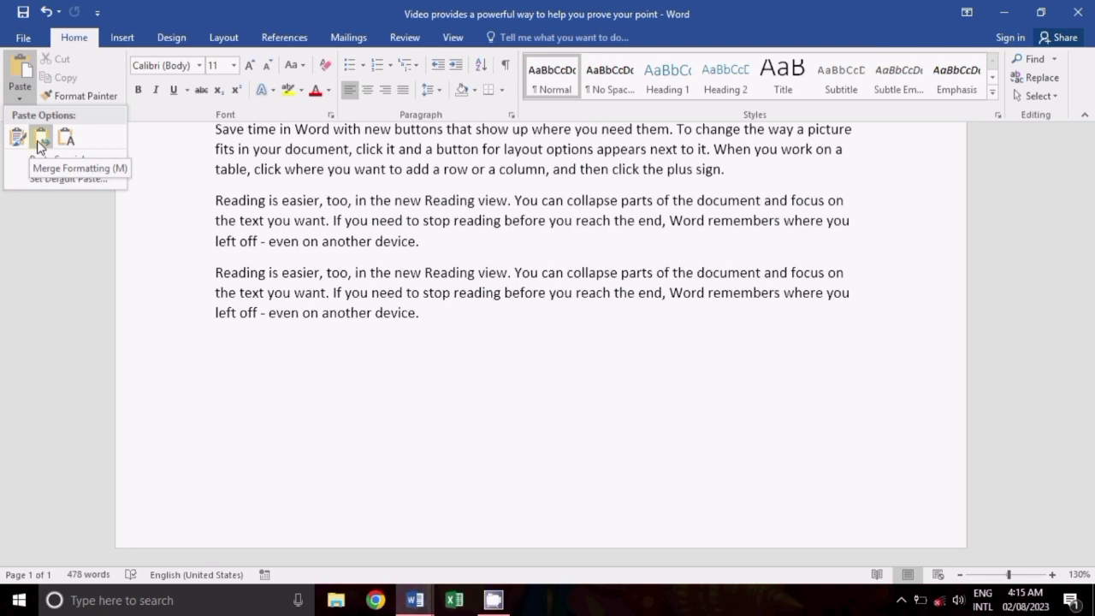
pyautogui.click(40, 138)
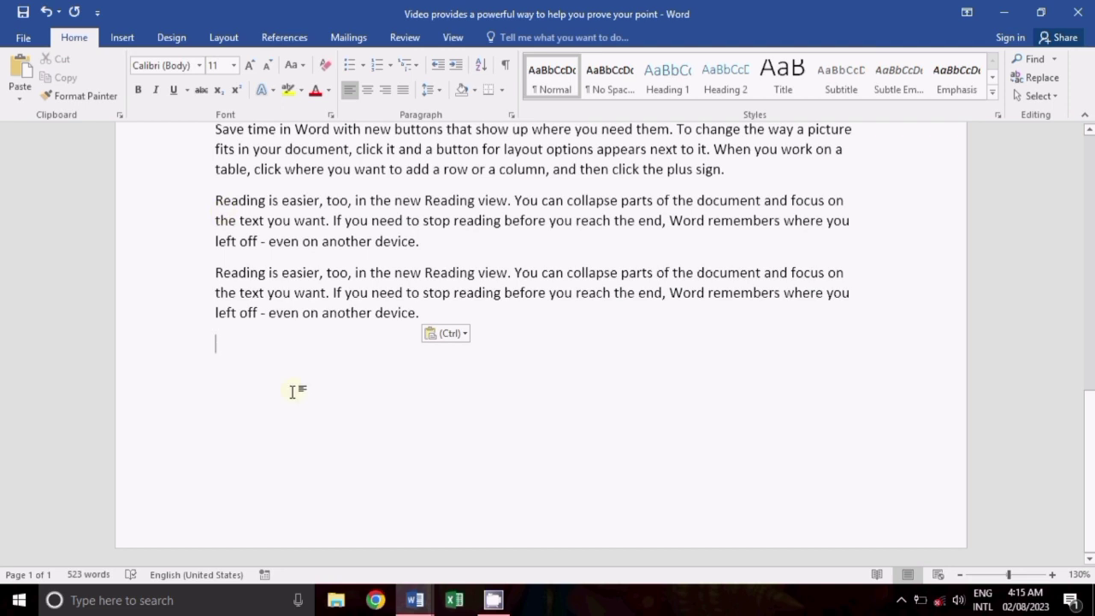
pyautogui.hotkey('ctrl', 's')
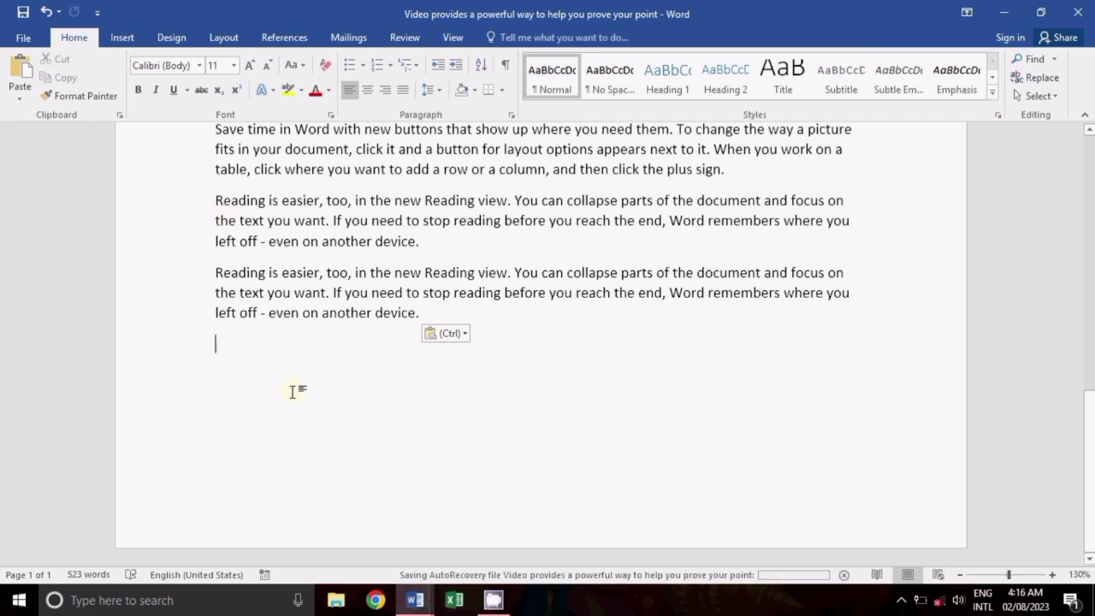
pyautogui.hotkey('ctrl', 'w')
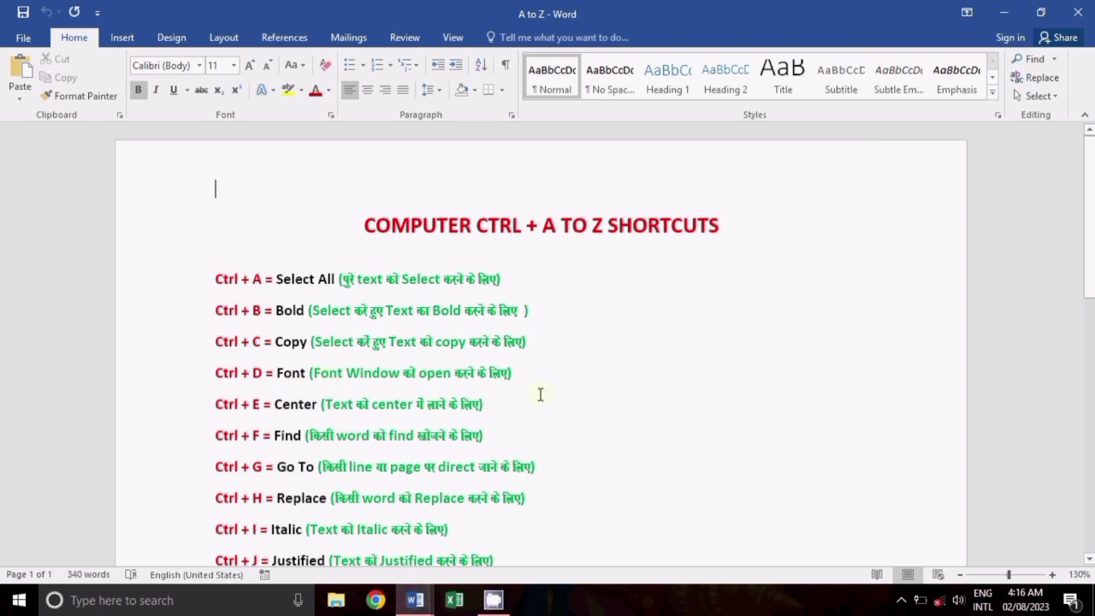
# - Return to the sample text, jump to its start, and open the Font dialog with Ctrl+D
pyautogui.hotkey('alt', 'Tab')
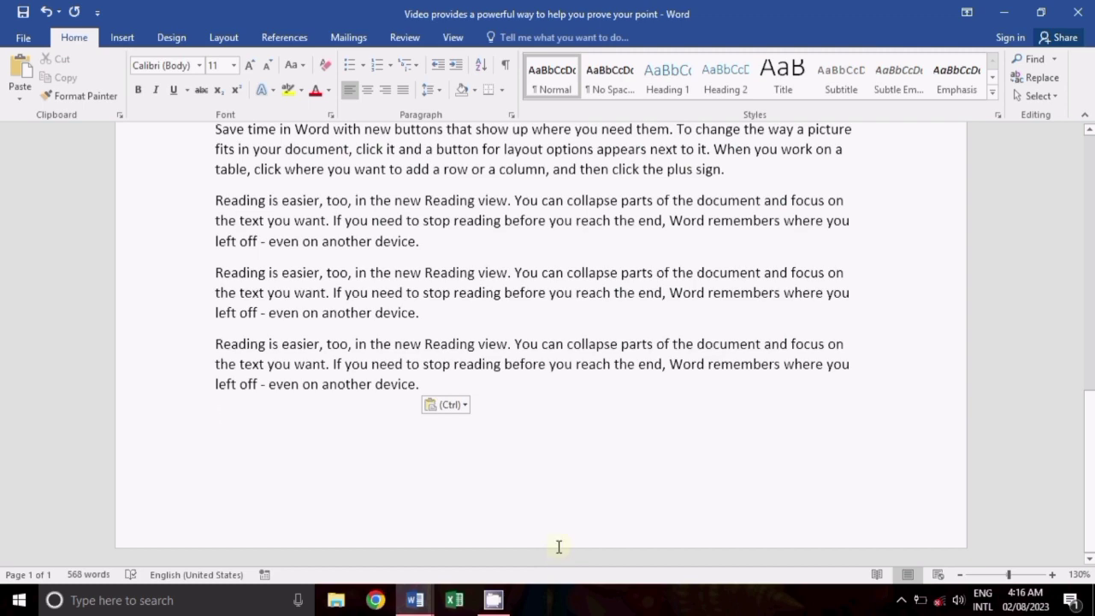
pyautogui.hotkey('ctrl', 'Home')
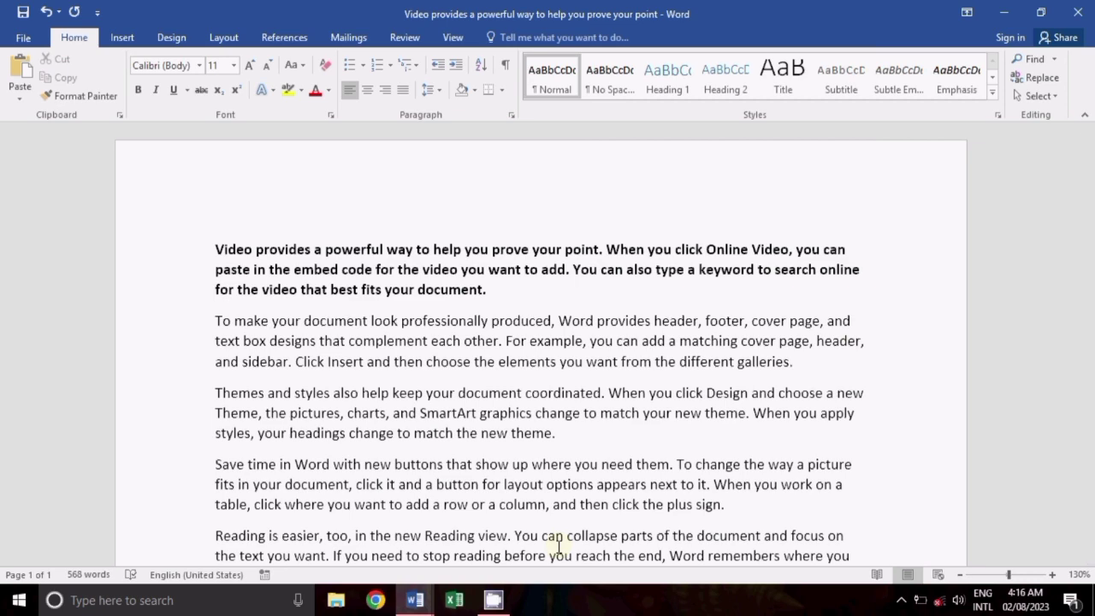
pyautogui.hotkey('ctrl', 'd')
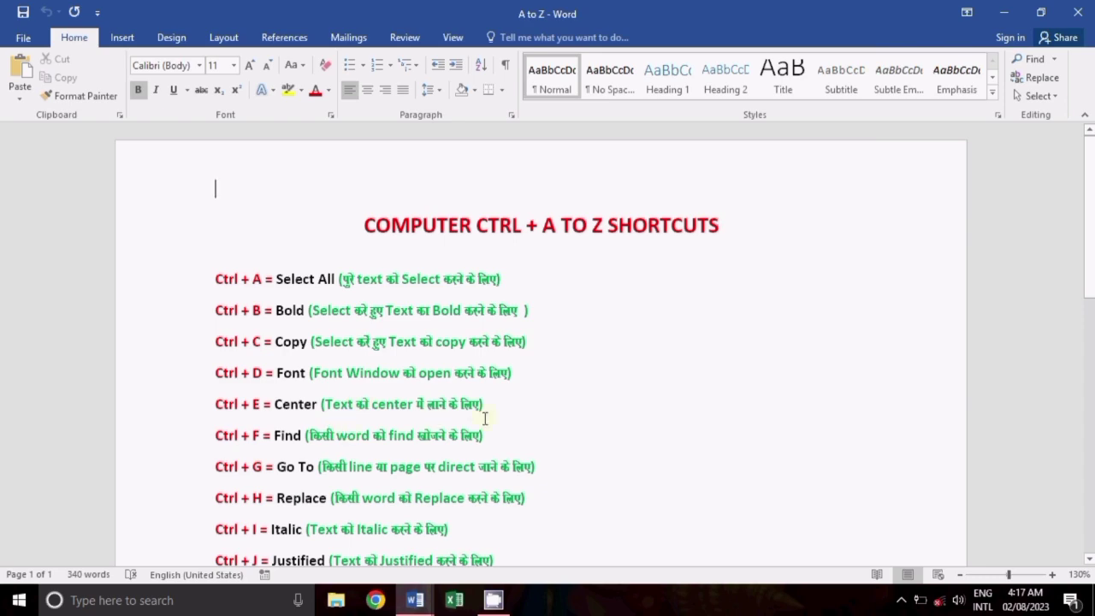
# - Switch back to the sample document and select 'even on another device' in the last paragraph
pyautogui.moveTo(414, 594)
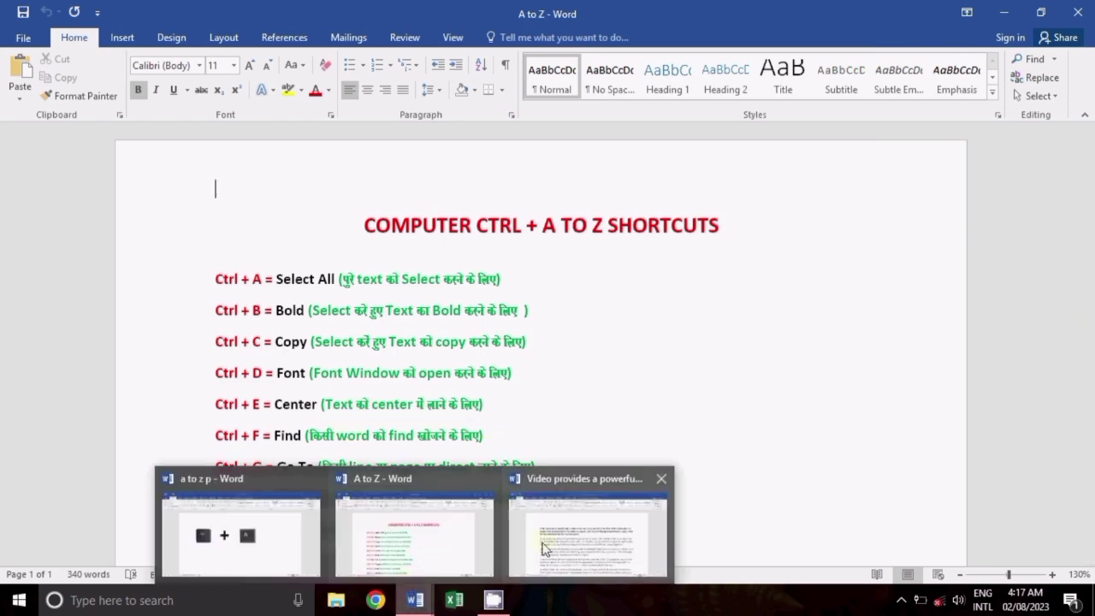
pyautogui.click(588, 532)
pyautogui.scroll(-5, 561, 500)
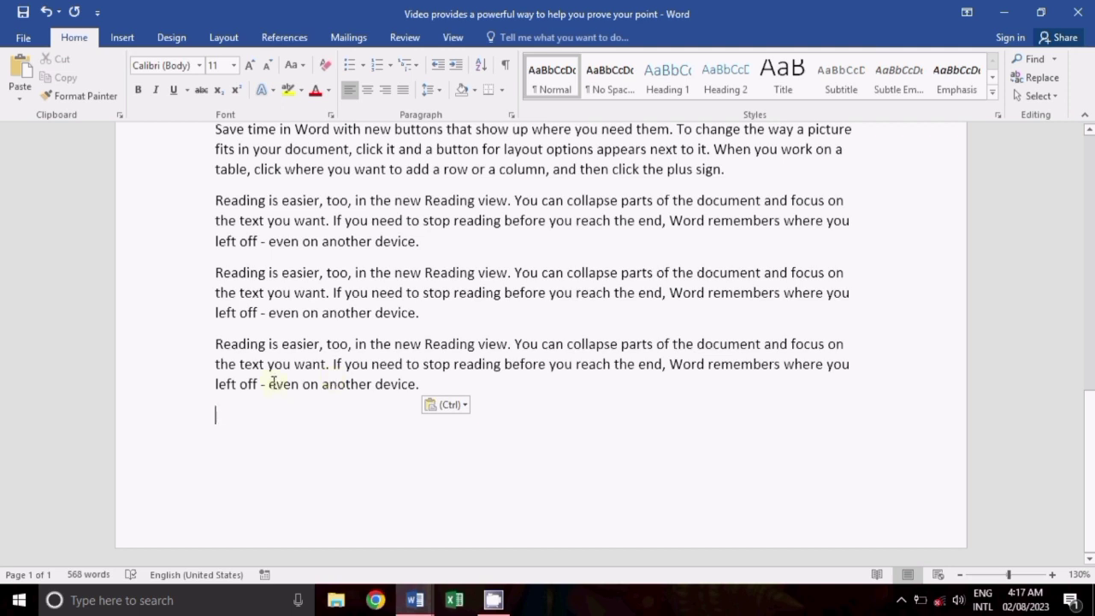
pyautogui.moveTo(269, 386); pyautogui.dragTo(401, 389)
# - Copy 'even on another device', paste it on the empty line below, and centre it with Ctrl+E
pyautogui.hotkey('ctrl', 'c')
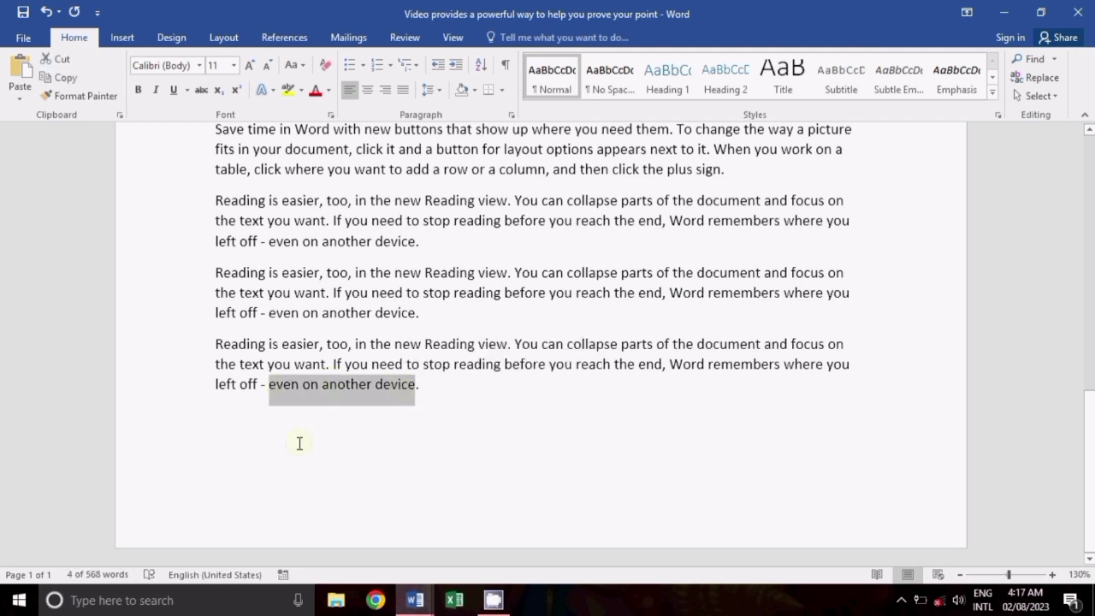
pyautogui.click(300, 445)
pyautogui.hotkey('ctrl', 'v')
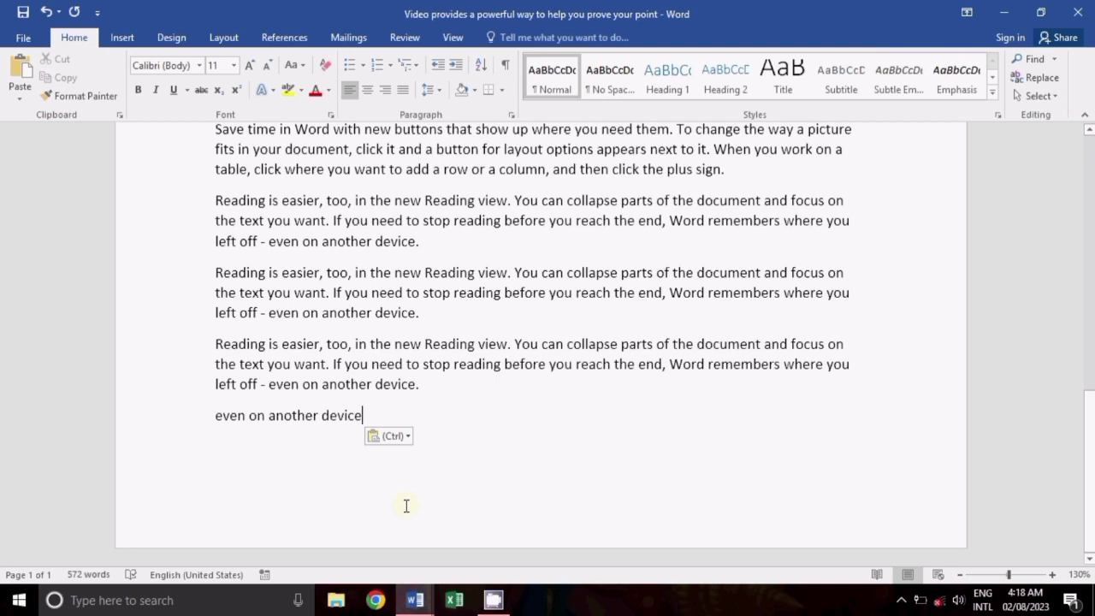
pyautogui.tripleClick(319, 416)
pyautogui.scroll(-3, 376, 381)
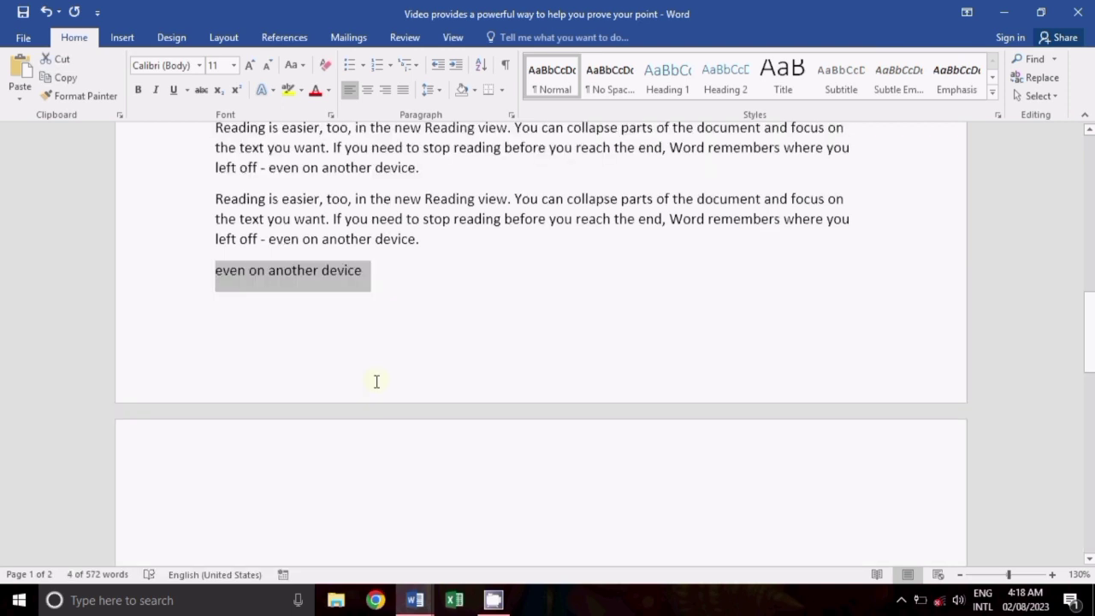
pyautogui.hotkey('ctrl', 'e')
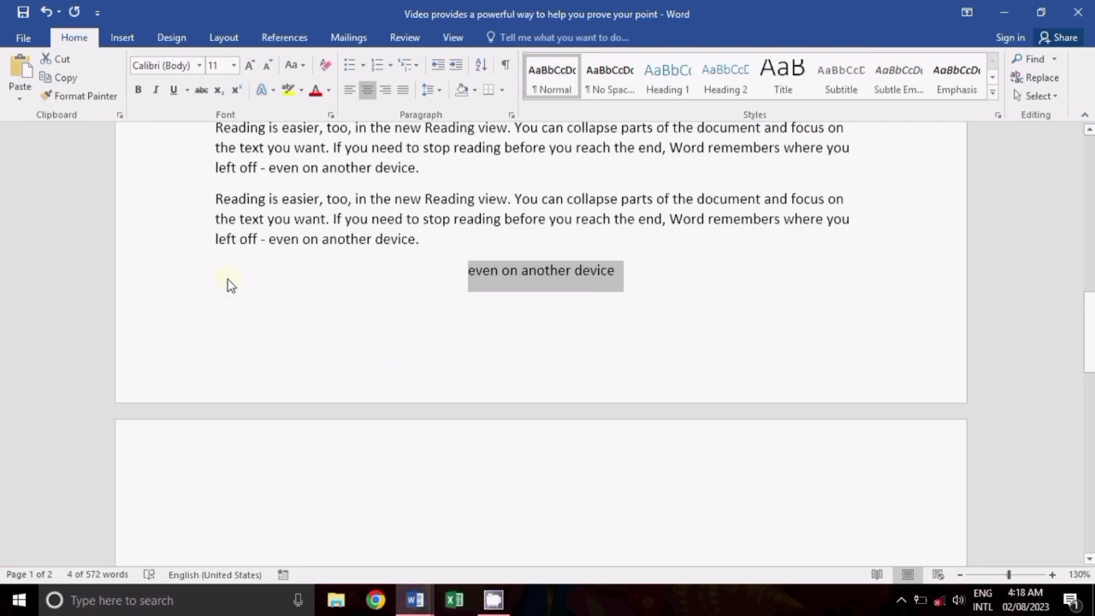
pyautogui.press('Left')
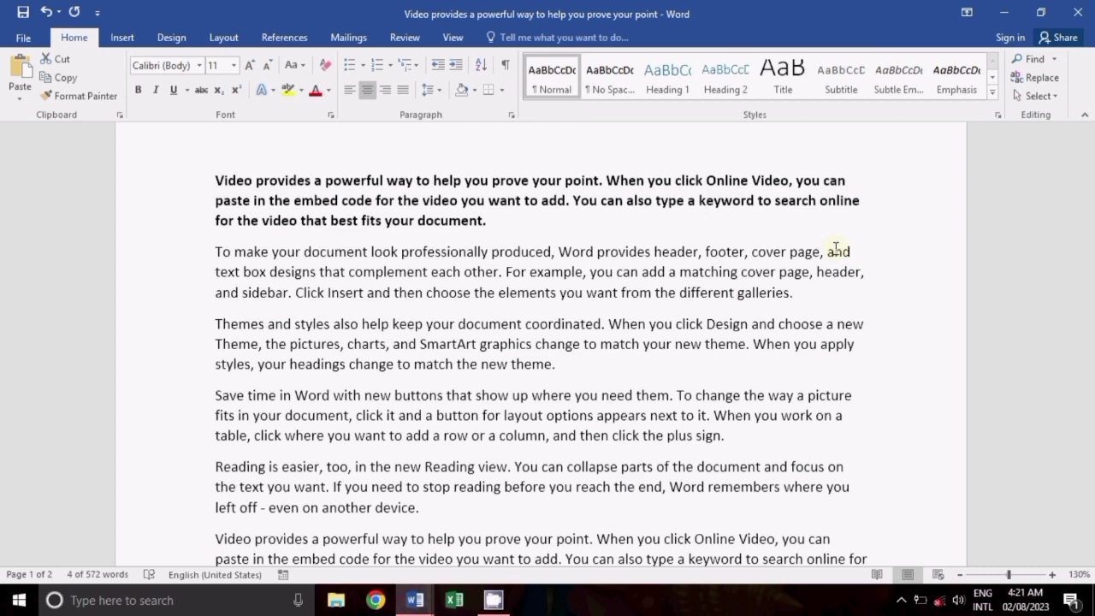
# - Search the sample text for the word 'and' in the Navigation pane
pyautogui.hotkey('ctrl', 'f')
pyautogui.hotkey('ctrl', 'v')
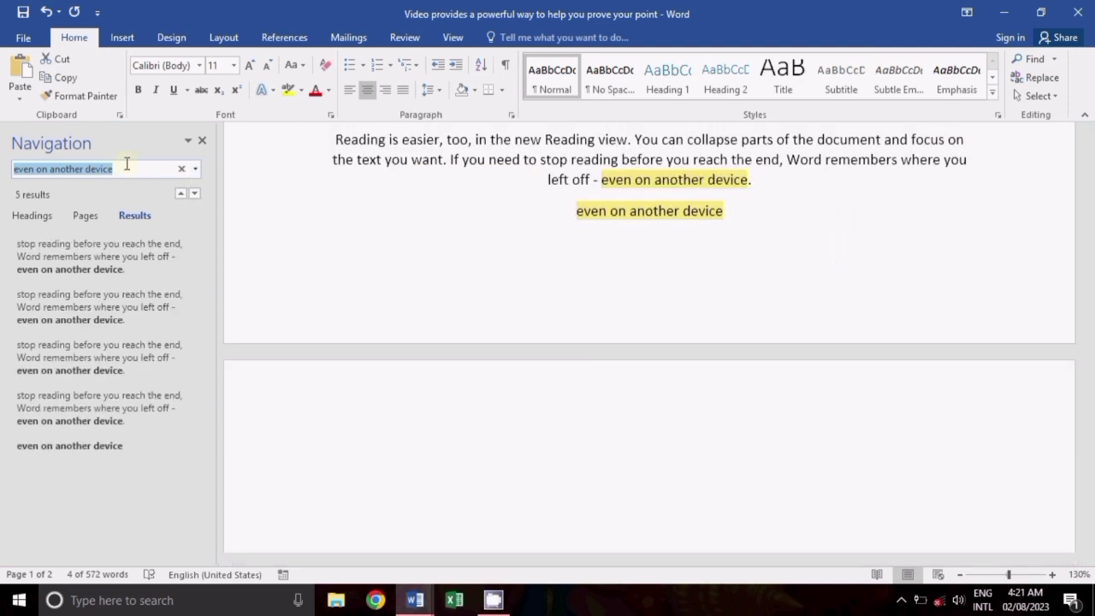
pyautogui.press('BackSpace')
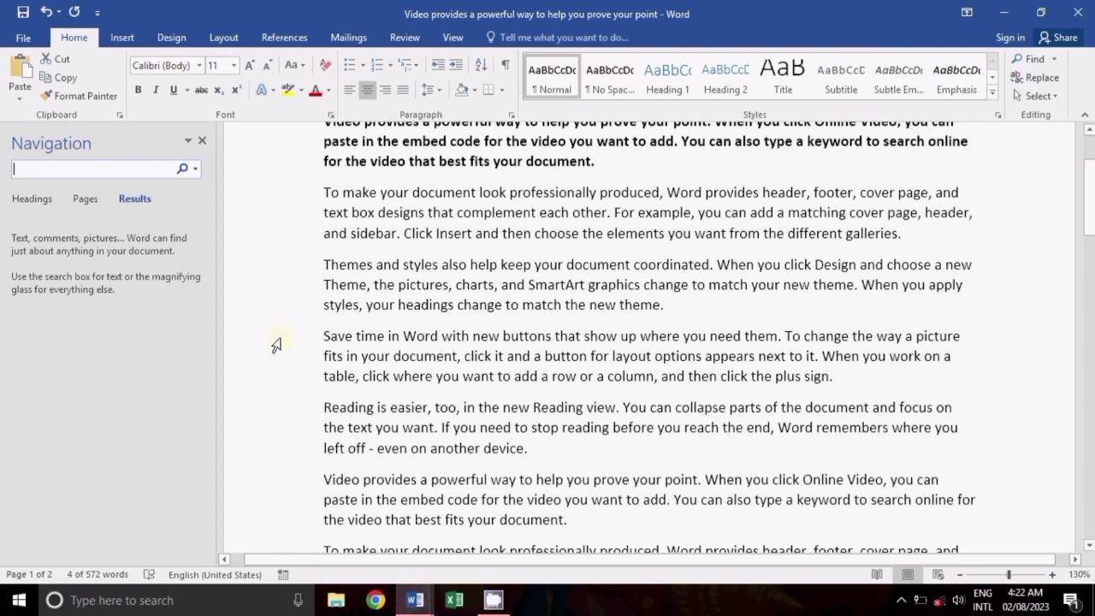
pyautogui.write('and')
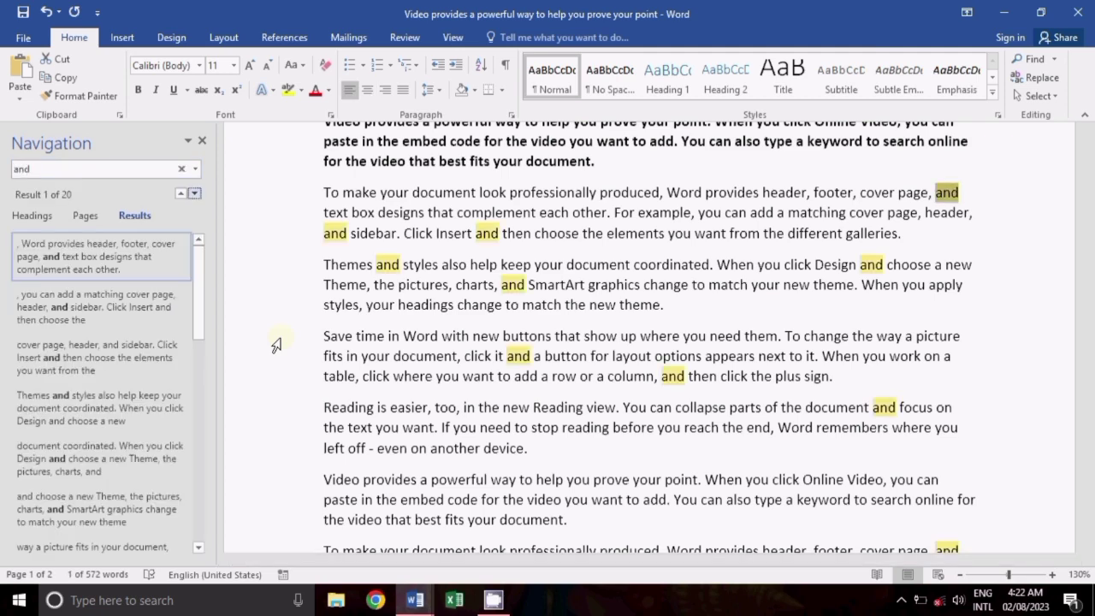
# - Scroll through the document reviewing the 20 highlighted 'and' matches
pyautogui.scroll(2, 453, 278)
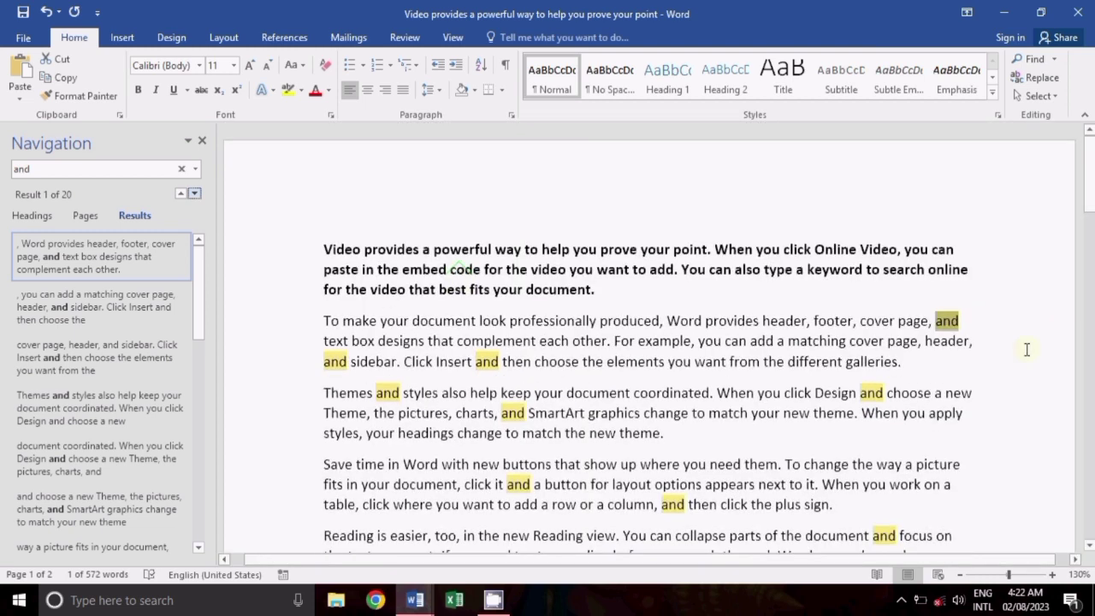
pyautogui.scroll(-3, 838, 321)
pyautogui.scroll(3, 838, 320)
pyautogui.scroll(-4, 701, 282)
pyautogui.scroll(4, 696, 282)
pyautogui.scroll(-7, 581, 385)
pyautogui.scroll(-1, 616, 390)
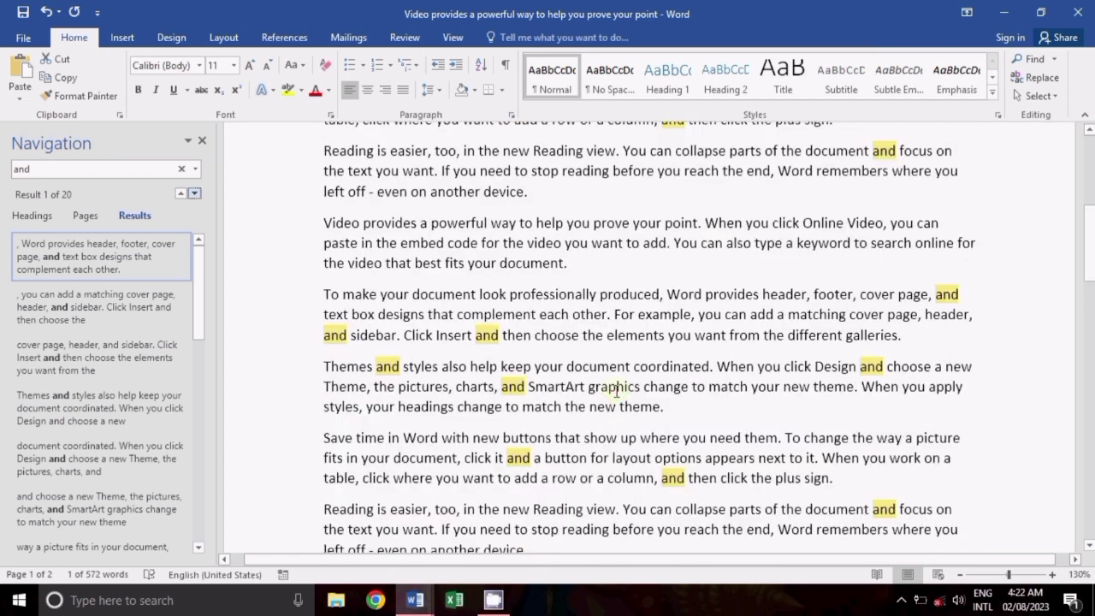
pyautogui.scroll(8, 615, 390)
pyautogui.scroll(-4, 616, 390)
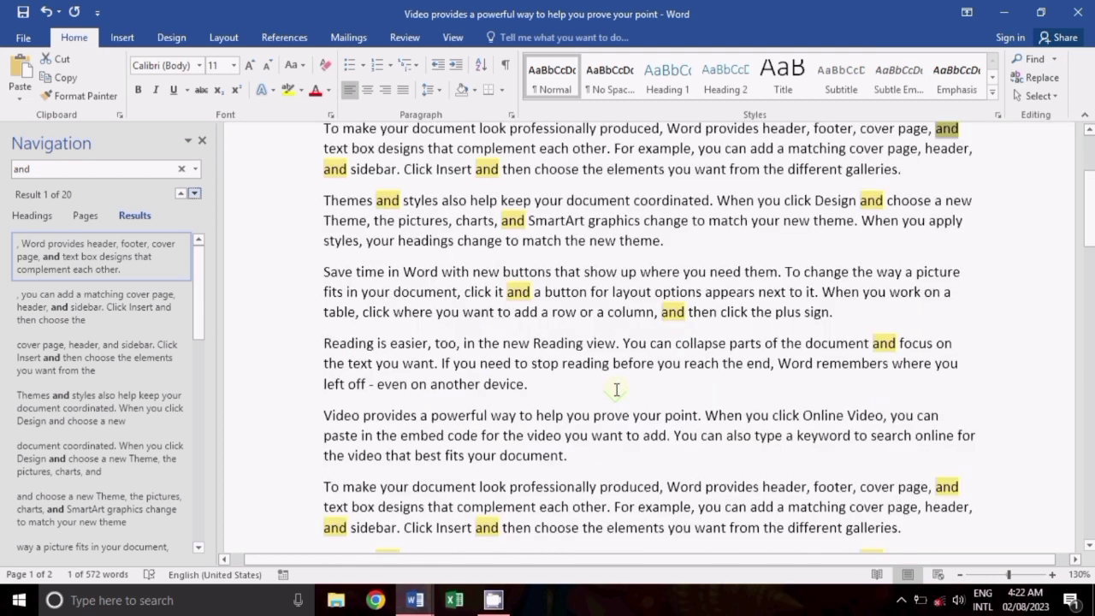
pyautogui.scroll(4, 583, 365)
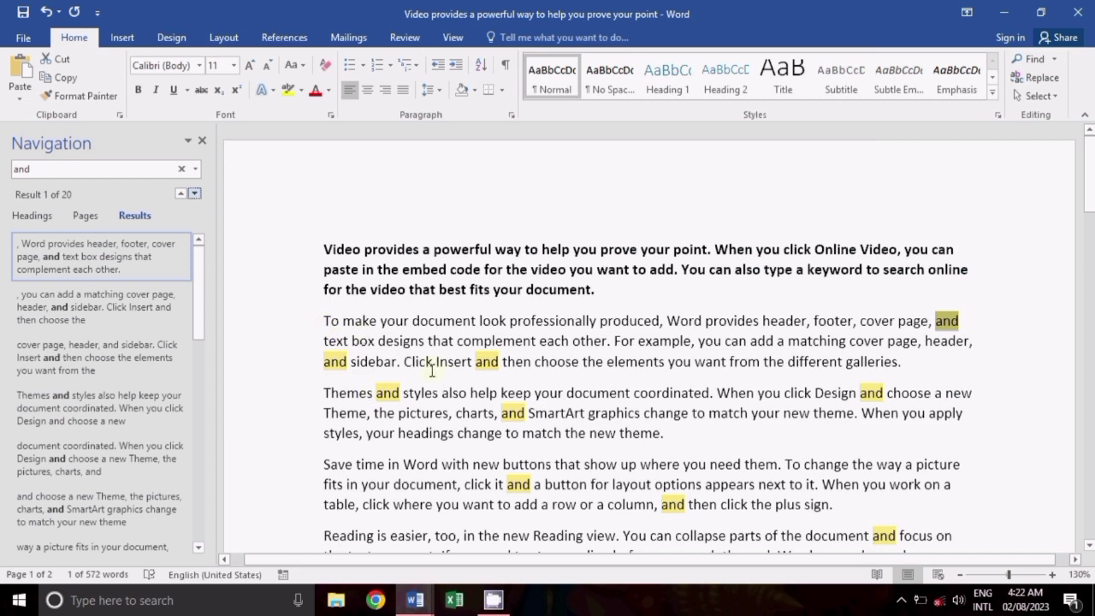
pyautogui.scroll(-8, 436, 368)
pyautogui.scroll(7, 438, 369)
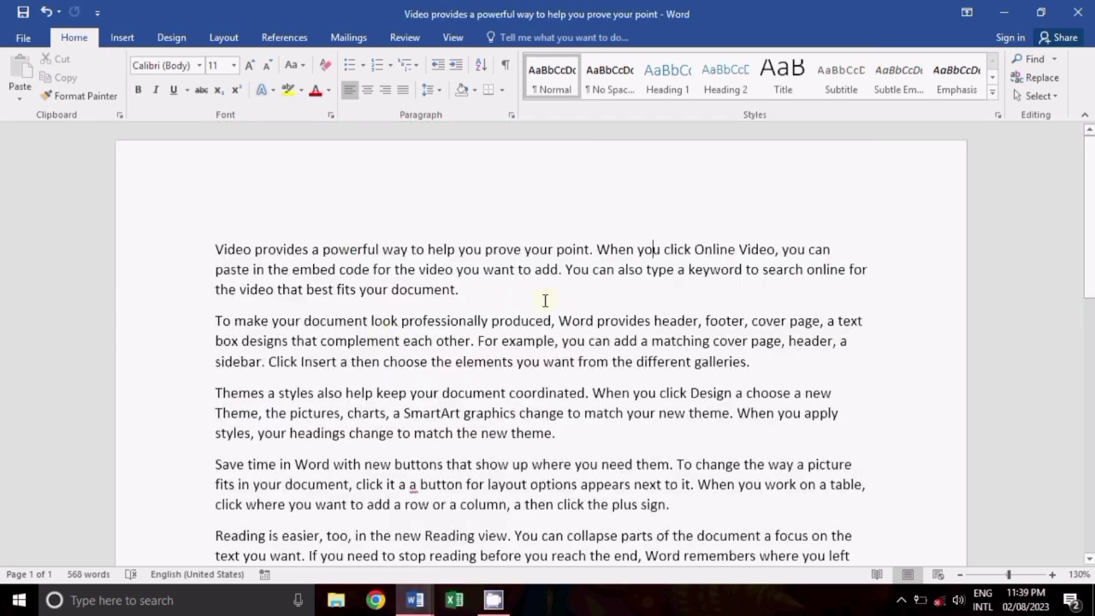
# - Insert a page break after the last paragraph with Ctrl+Enter, then remove it
pyautogui.scroll(-5, 544, 300)
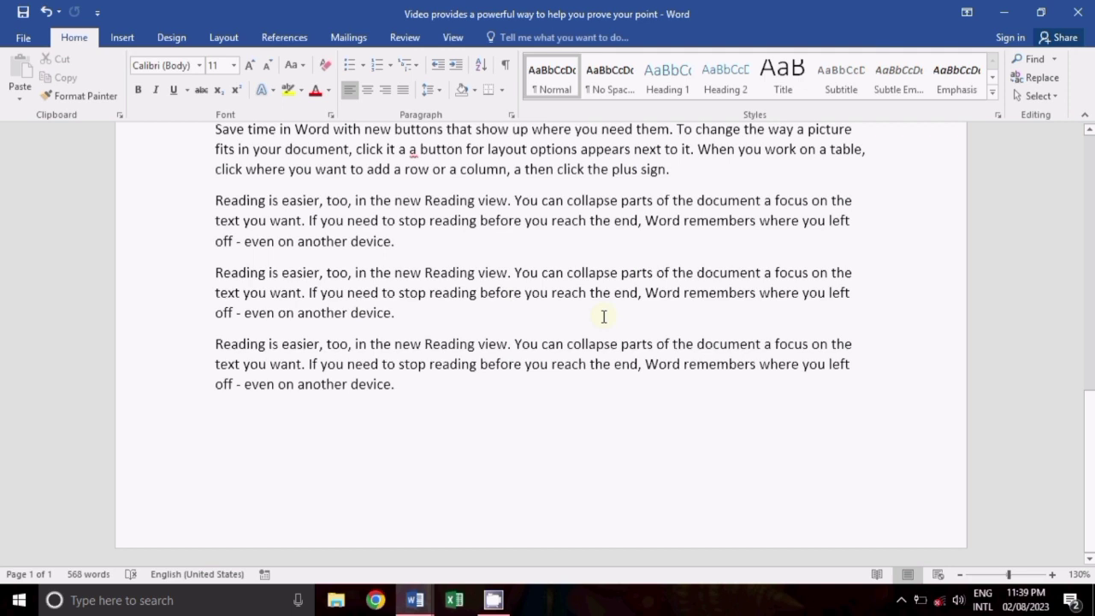
pyautogui.click(489, 471)
pyautogui.hotkey('ctrl', 'Return')
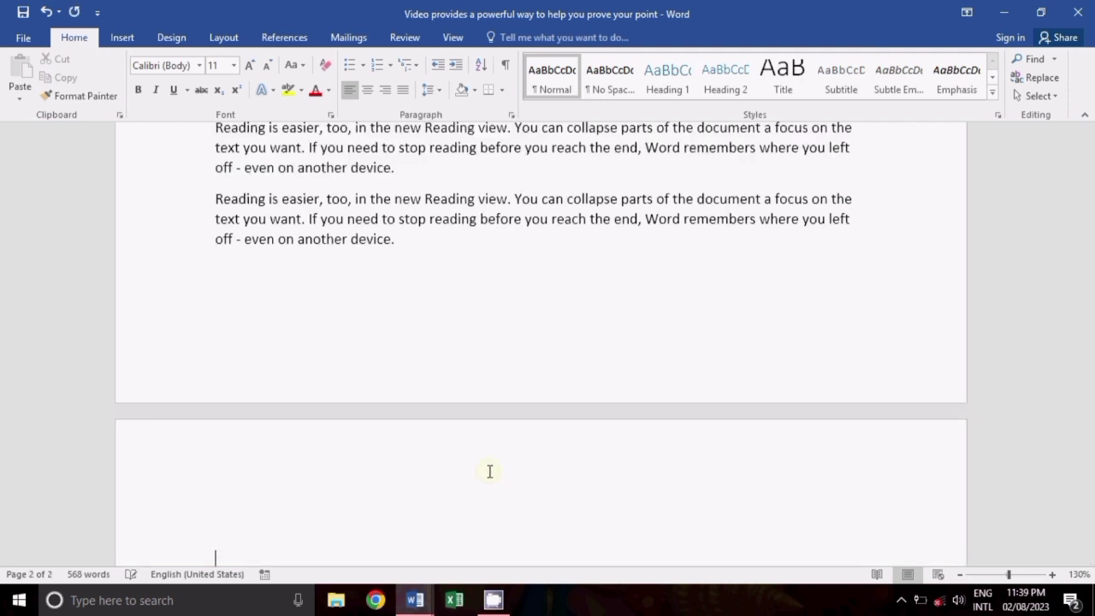
pyautogui.press('BackSpace')
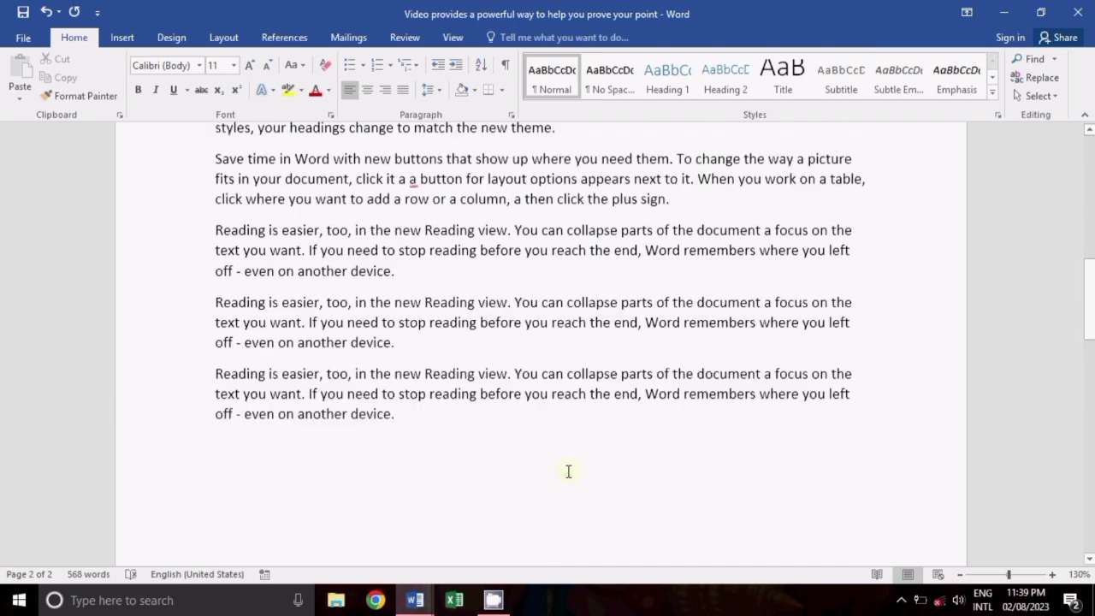
pyautogui.scroll(4, 568, 471)
pyautogui.scroll(1, 588, 440)
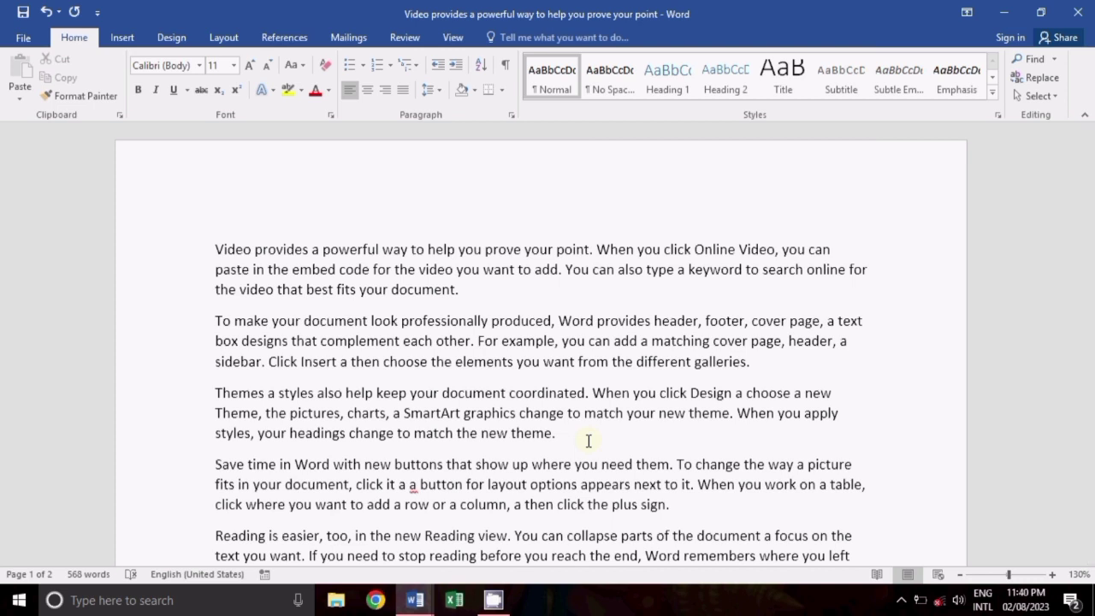
# - Jump to page 2 of the sample text with Go To, then close the dialog
pyautogui.hotkey('ctrl', 'g')
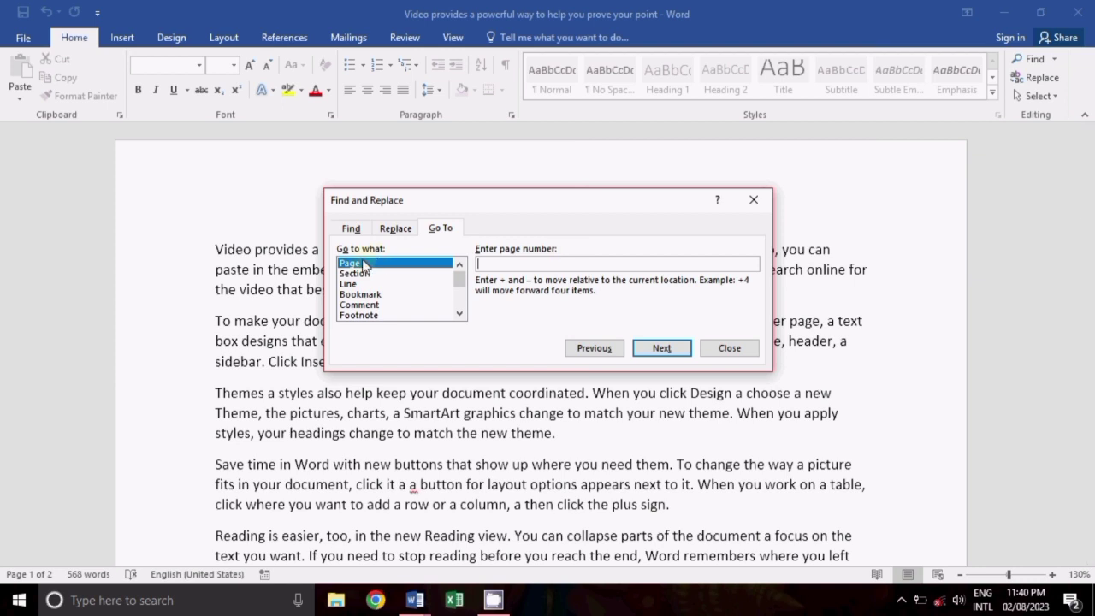
pyautogui.click(517, 266)
pyautogui.write('2')
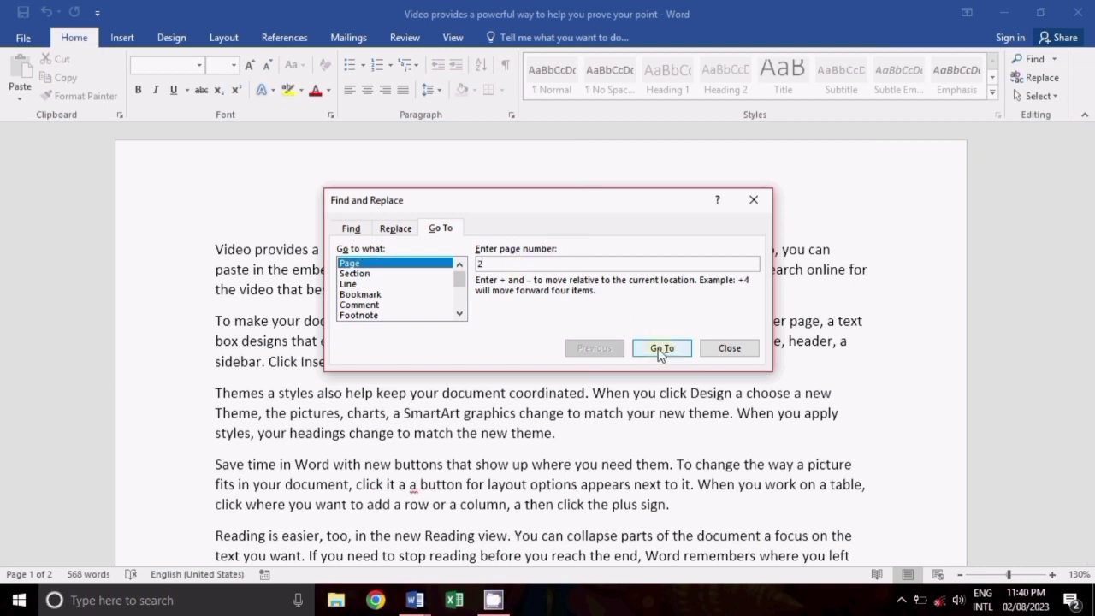
pyautogui.click(662, 350)
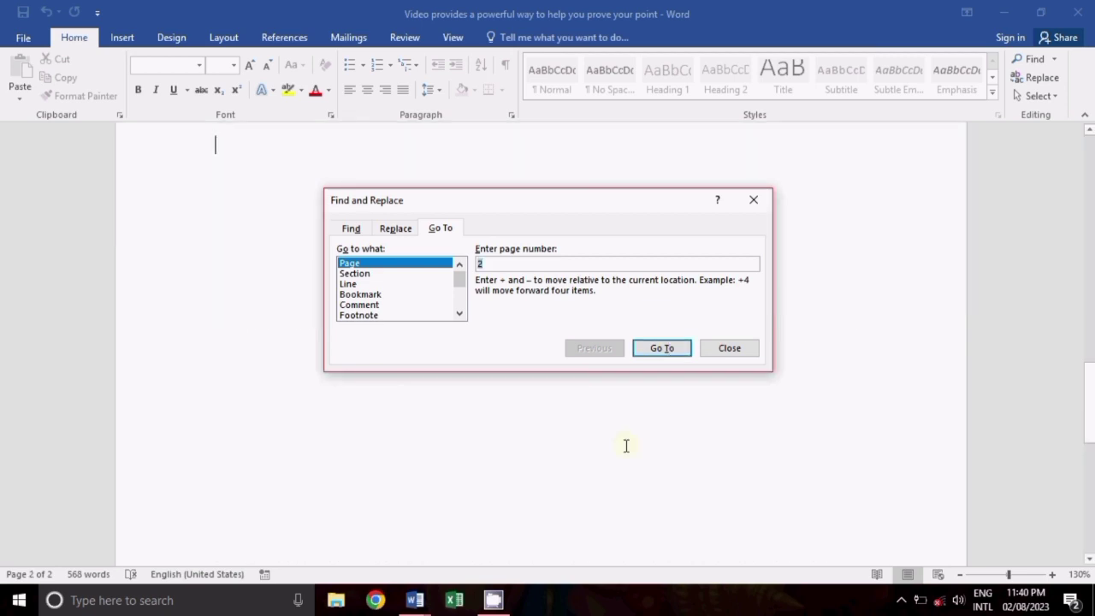
pyautogui.click(752, 200)
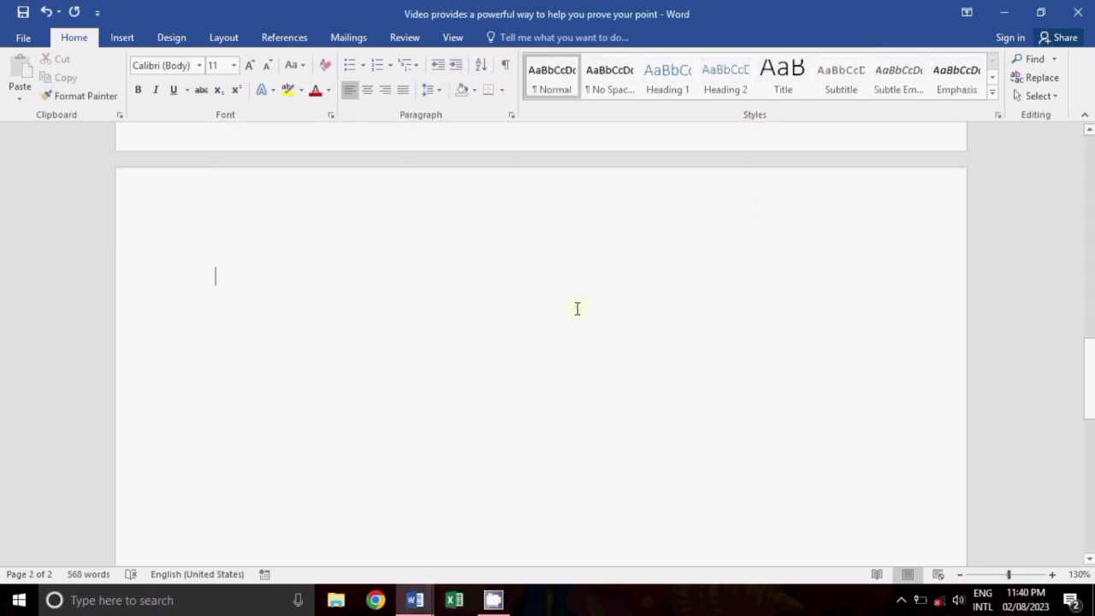
pyautogui.scroll(1, 576, 308)
pyautogui.scroll(5, 571, 320)
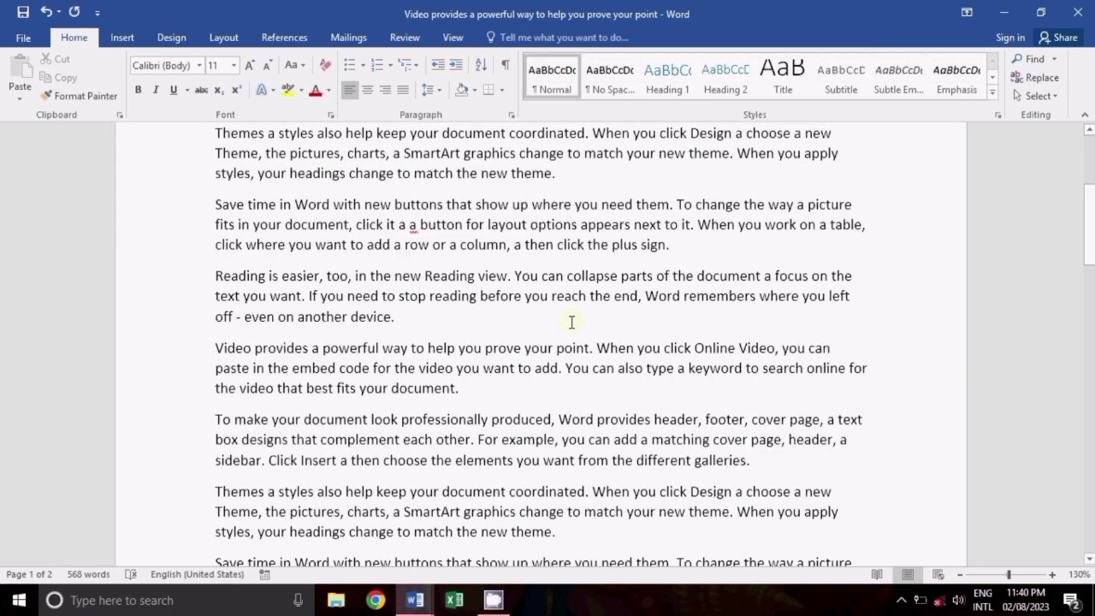
pyautogui.scroll(-10, 571, 321)
pyautogui.scroll(5, 571, 322)
pyautogui.scroll(-2, 572, 323)
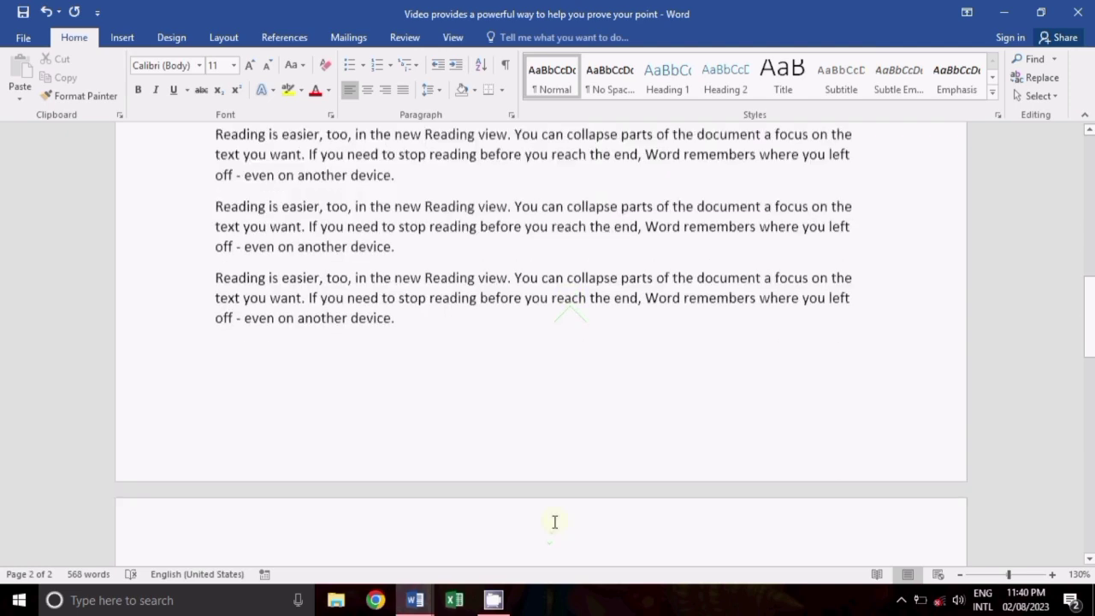
pyautogui.scroll(-6, 536, 418)
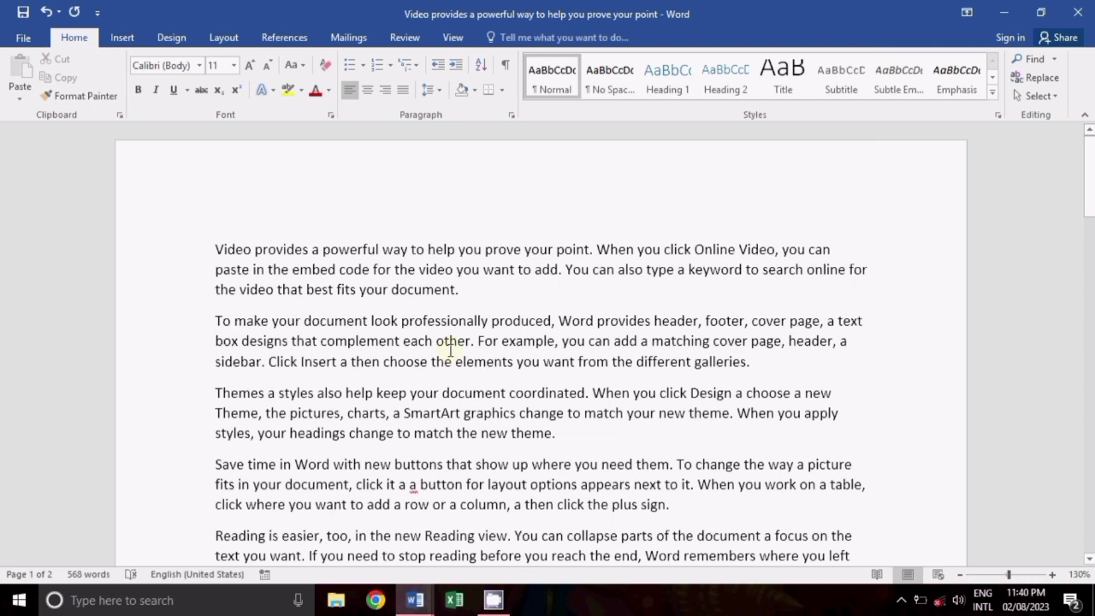
# - Replace all 8 occurrences of 'video' with 'videos' using Find and Replace
pyautogui.hotkey('ctrl', 'h')
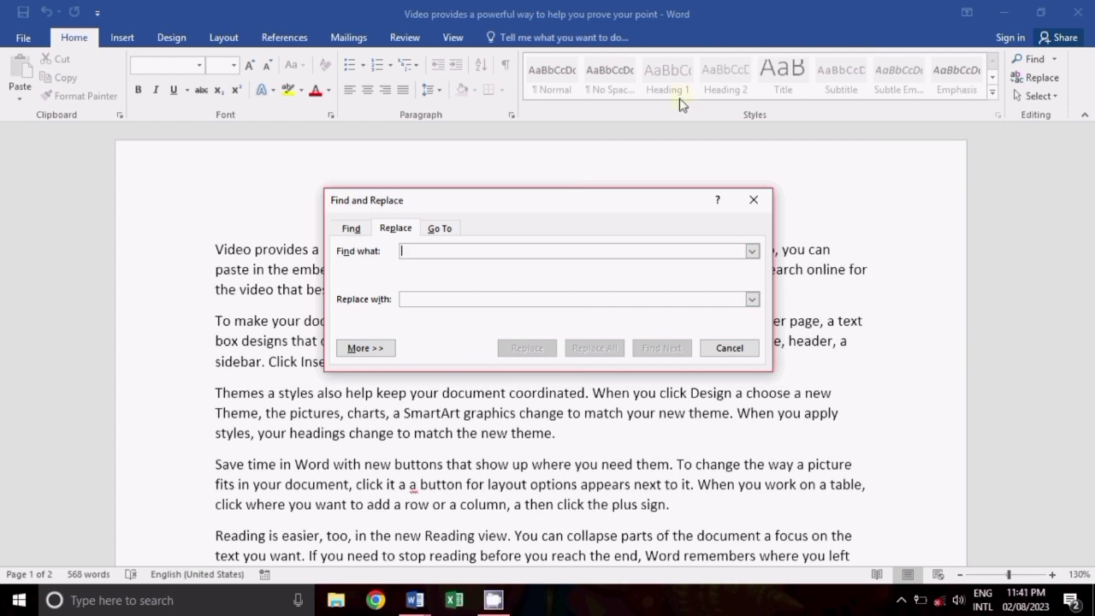
pyautogui.click(753, 202)
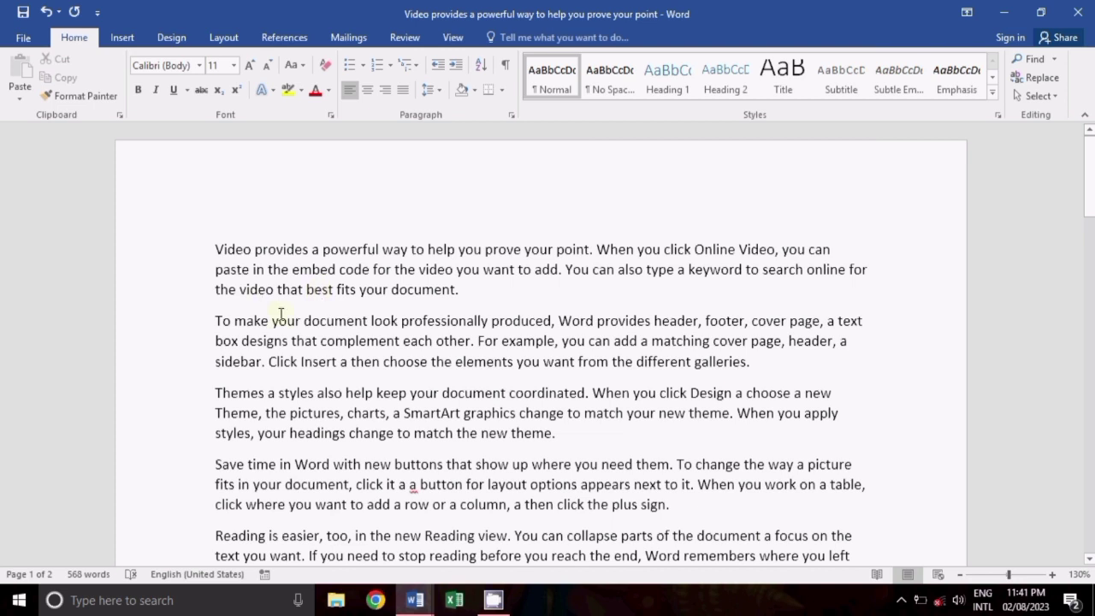
pyautogui.hotkey('ctrl', 'h')
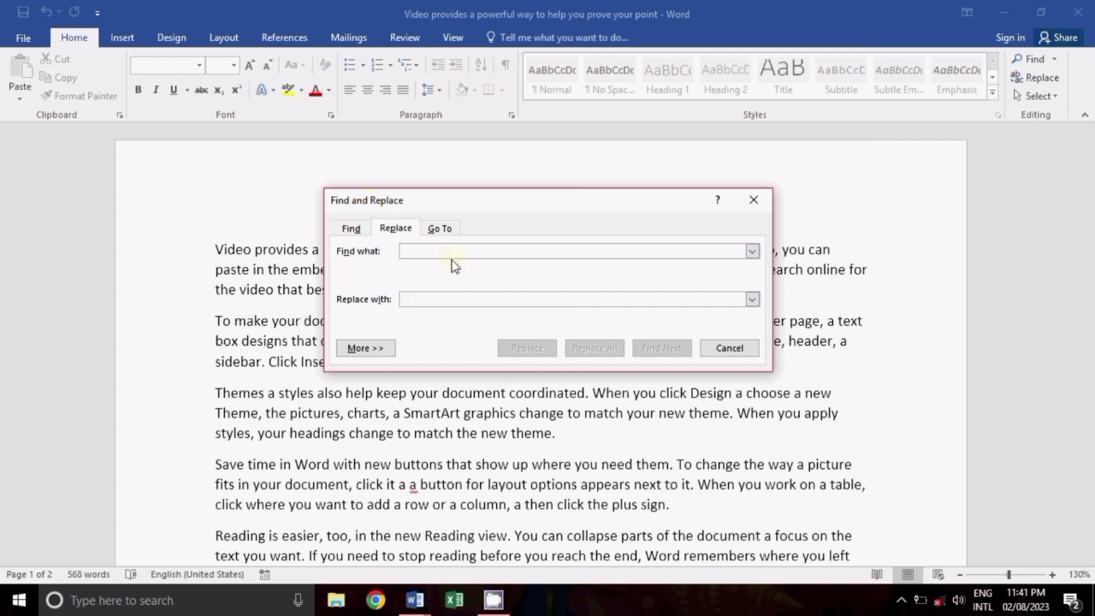
pyautogui.write('vid')
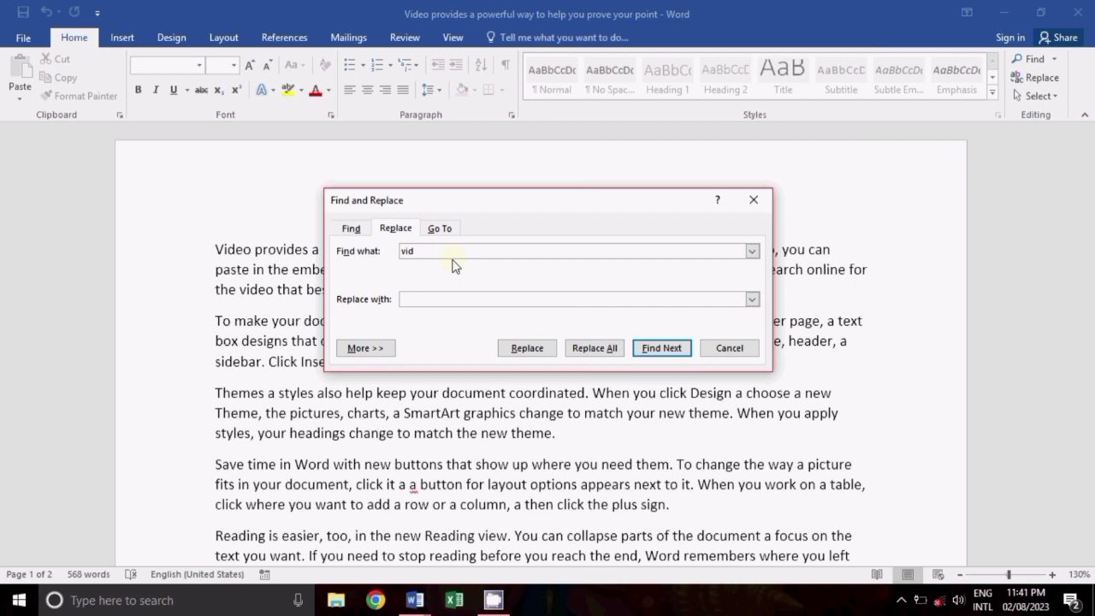
pyautogui.write('eo')
pyautogui.click(488, 297)
pyautogui.write('video')
pyautogui.write('s')
pyautogui.click(585, 349)
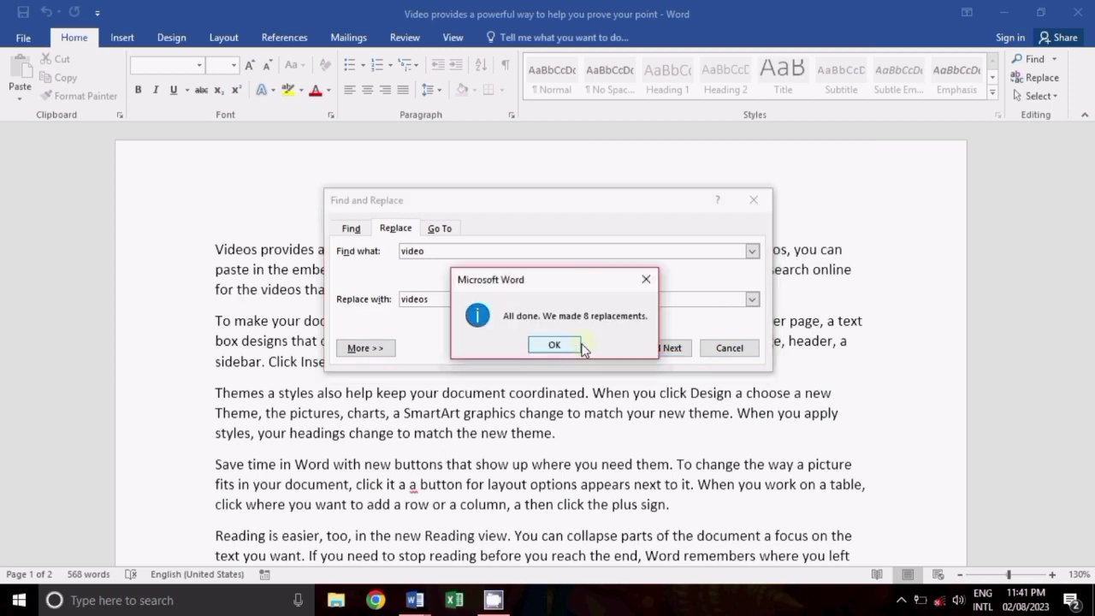
pyautogui.click(572, 346)
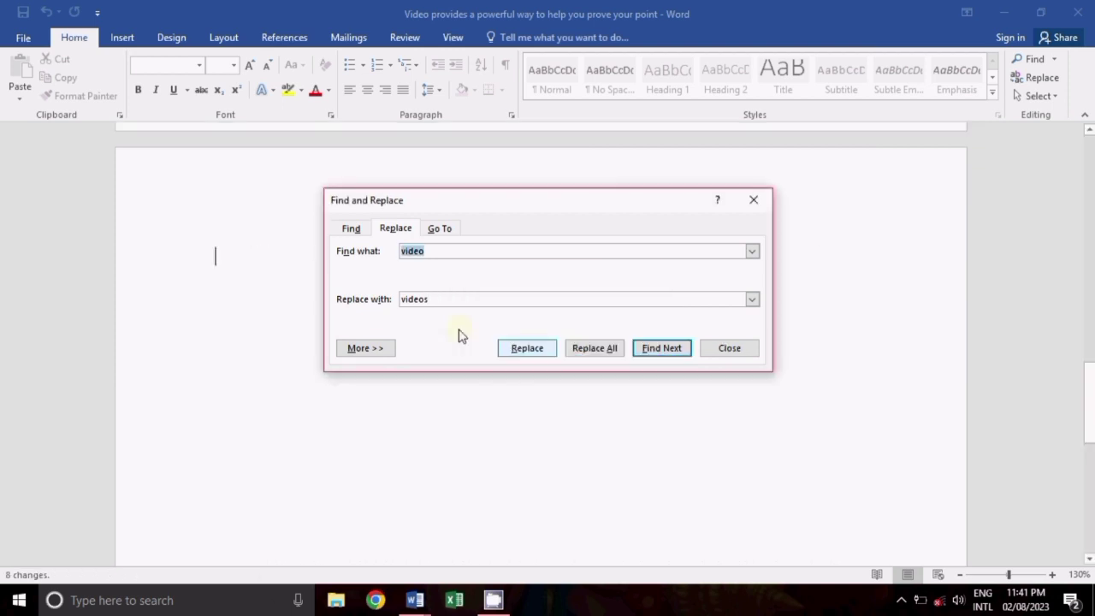
pyautogui.click(754, 199)
pyautogui.scroll(10, 692, 280)
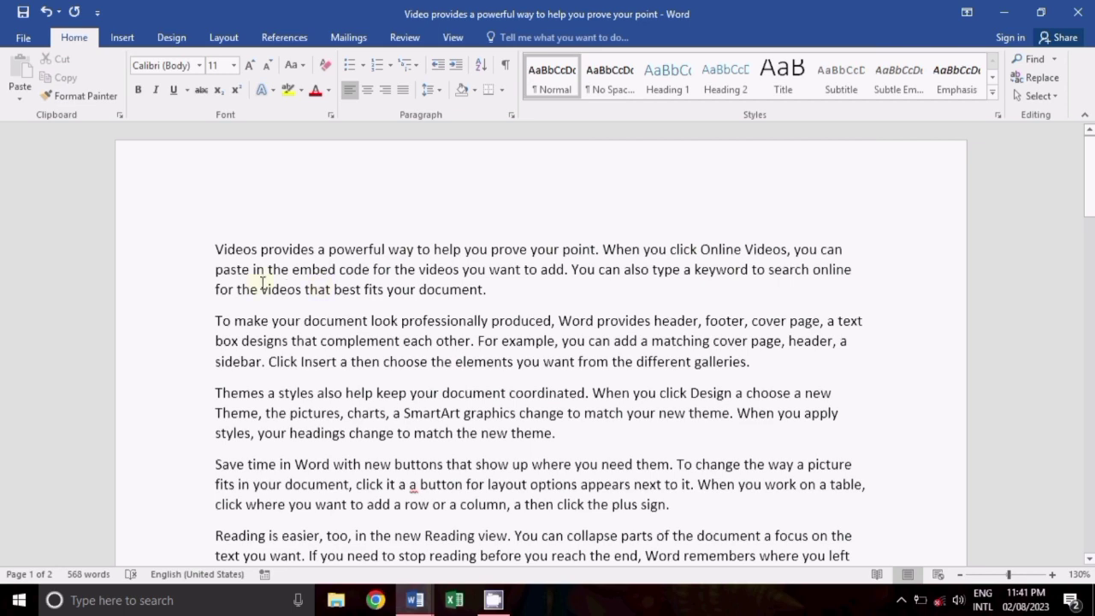
# - Italicise the first paragraph, from 'Videos' through 'document.'
pyautogui.hotkey('alt', 'Tab')
pyautogui.moveTo(210, 248); pyautogui.dragTo(505, 293)
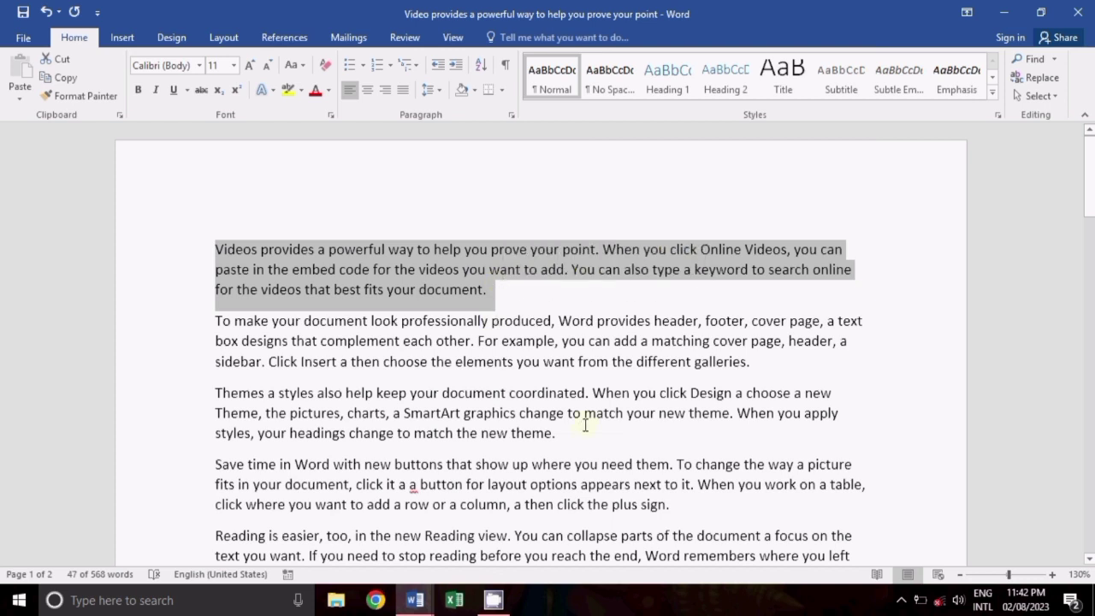
pyautogui.hotkey('ctrl', 'i')
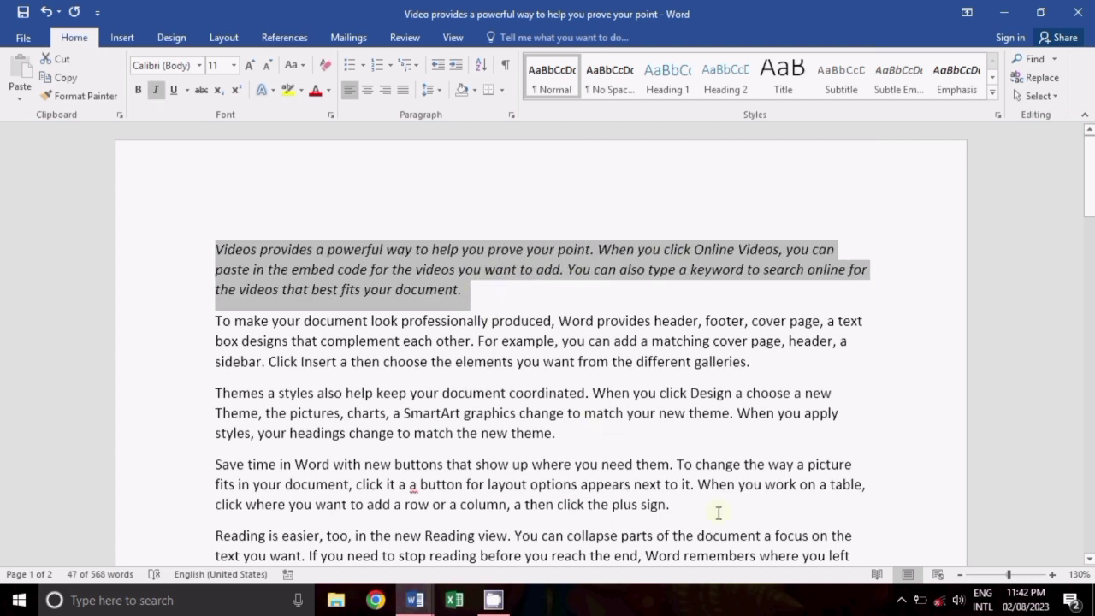
pyautogui.click(706, 399)
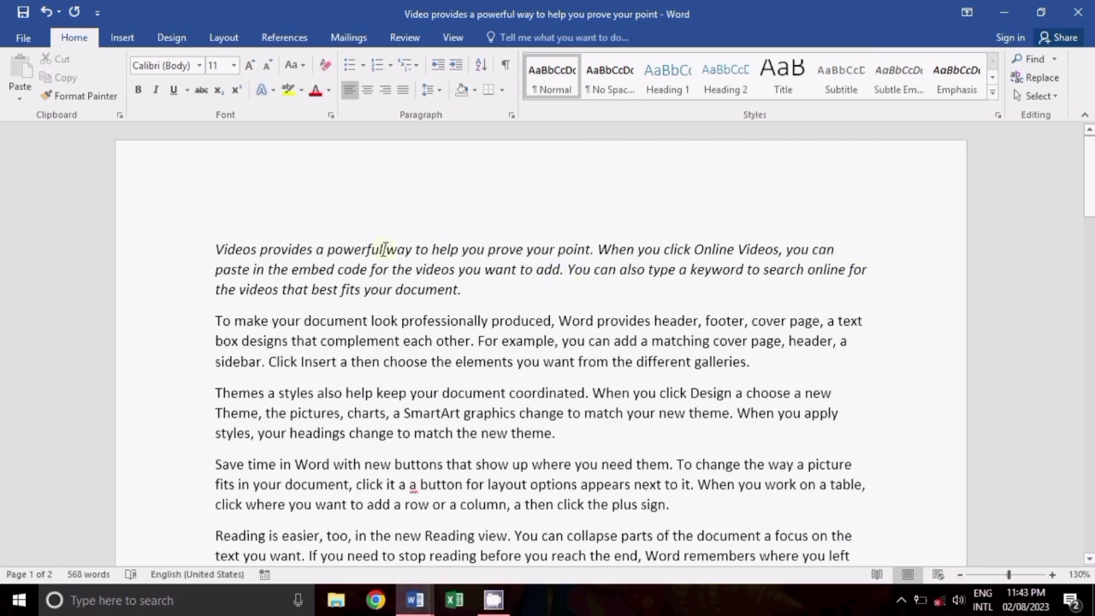
# - Justify all the sample text, then bring up the Insert Hyperlink dialog
pyautogui.hotkey('ctrl', 'a')
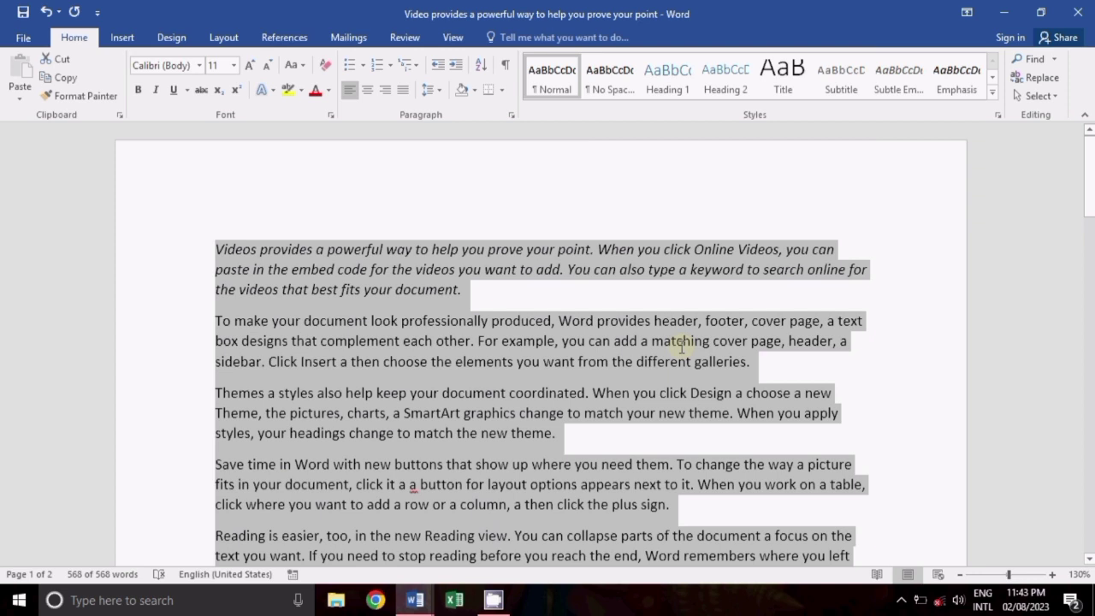
pyautogui.hotkey('ctrl', 'j')
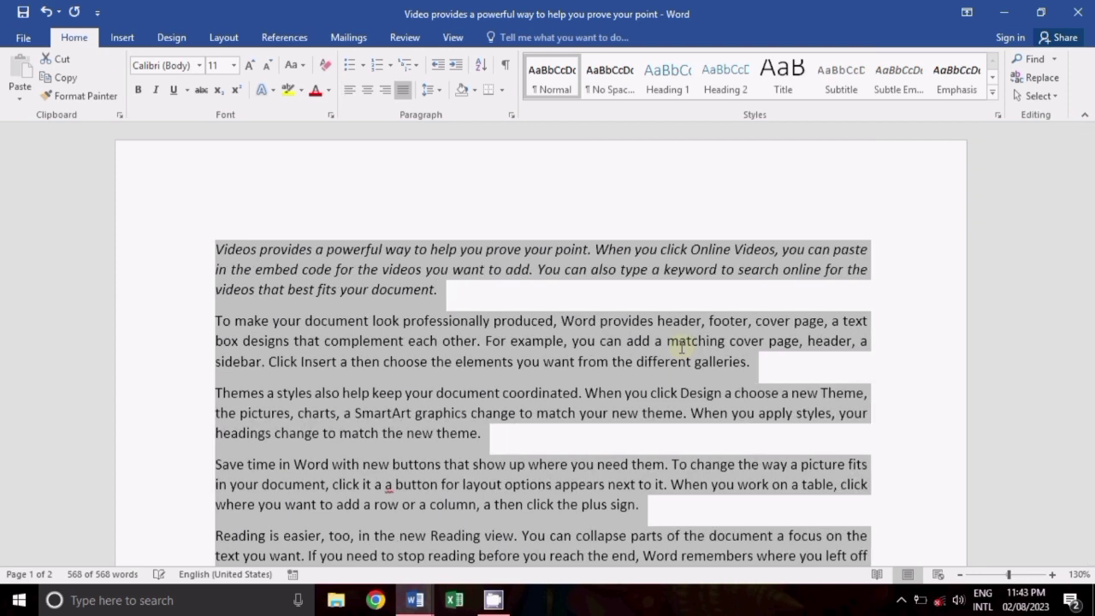
pyautogui.scroll(-2, 694, 333)
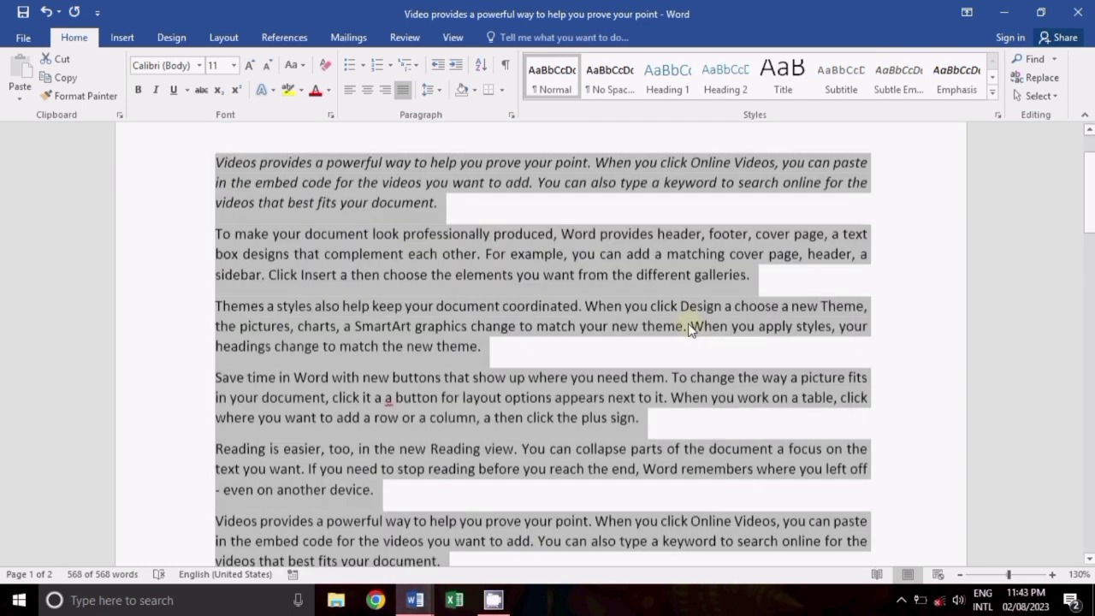
pyautogui.scroll(-3, 693, 257)
pyautogui.scroll(5, 693, 256)
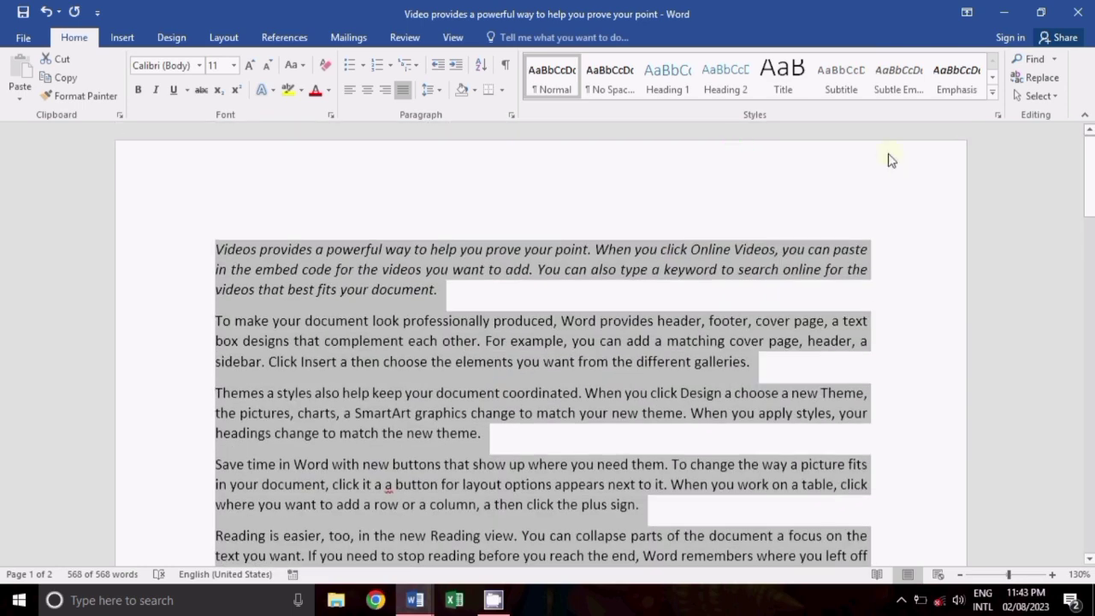
pyautogui.click(462, 295)
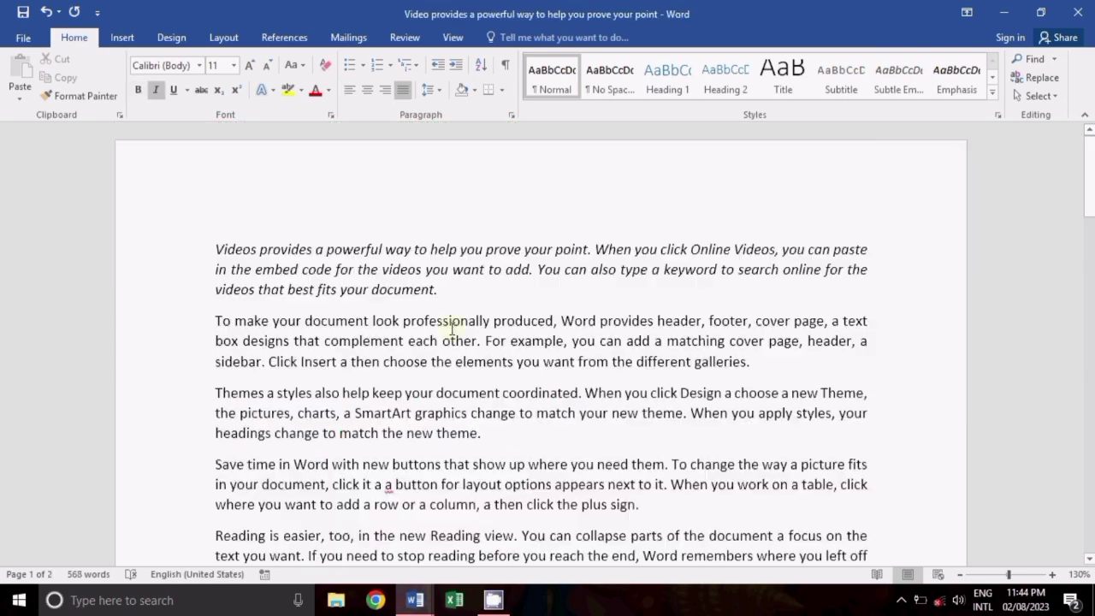
pyautogui.hotkey('ctrl', 'k')
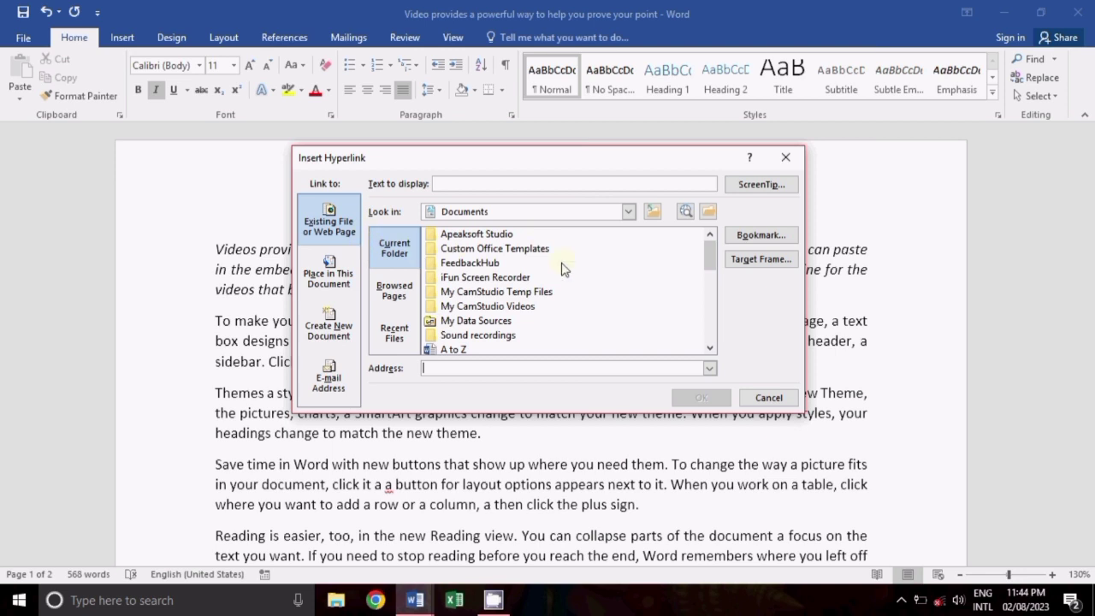
# - Browse the Look in folder list, then dismiss Insert Hyperlink without adding a link
pyautogui.scroll(-10, 560, 274)
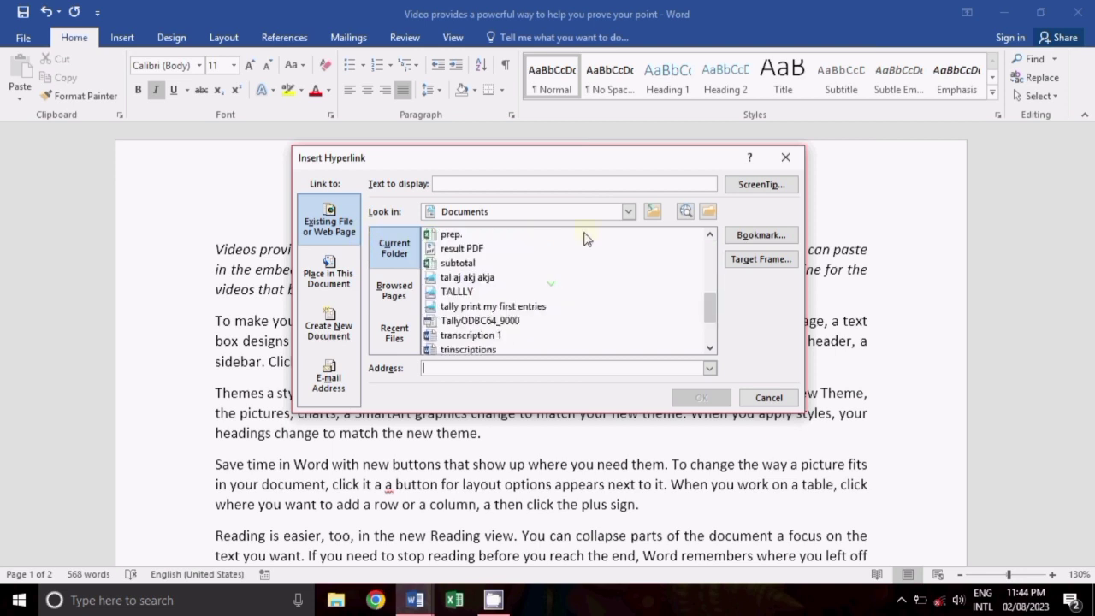
pyautogui.click(627, 212)
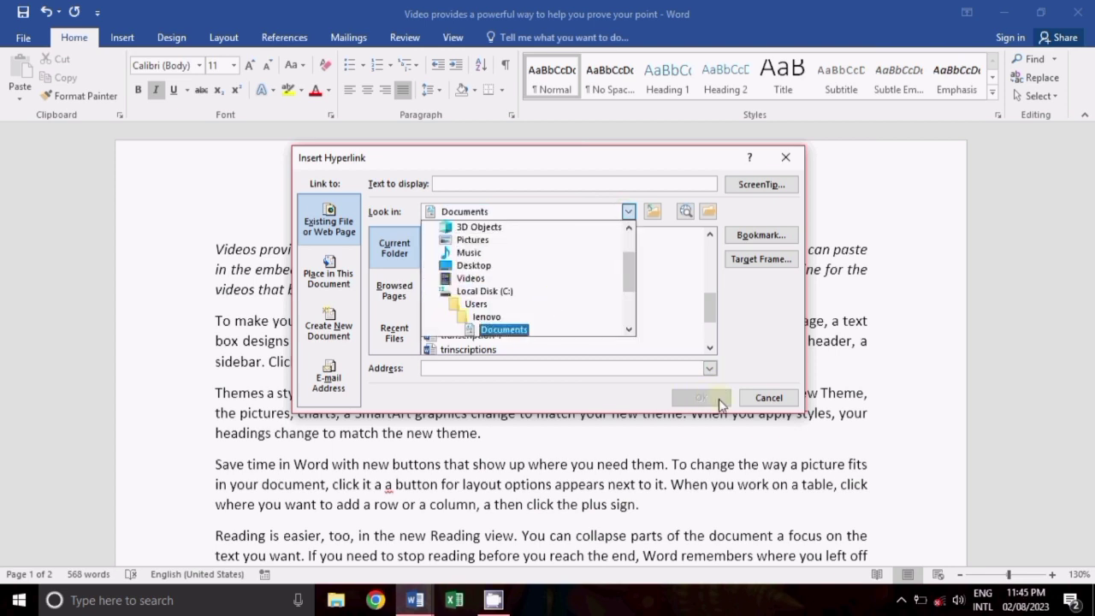
pyautogui.click(785, 158)
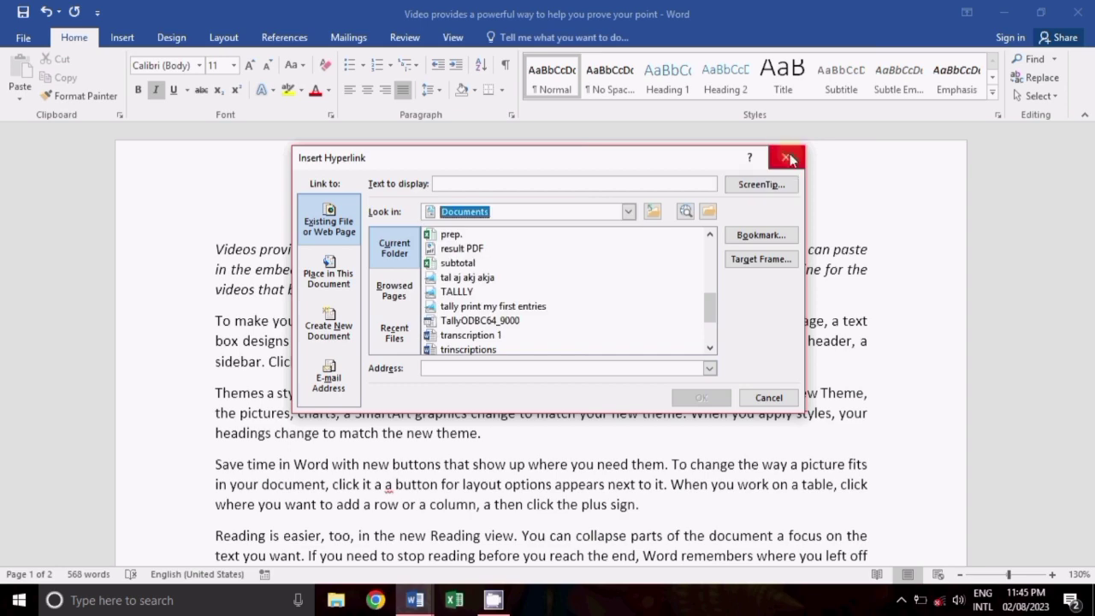
pyautogui.click(789, 158)
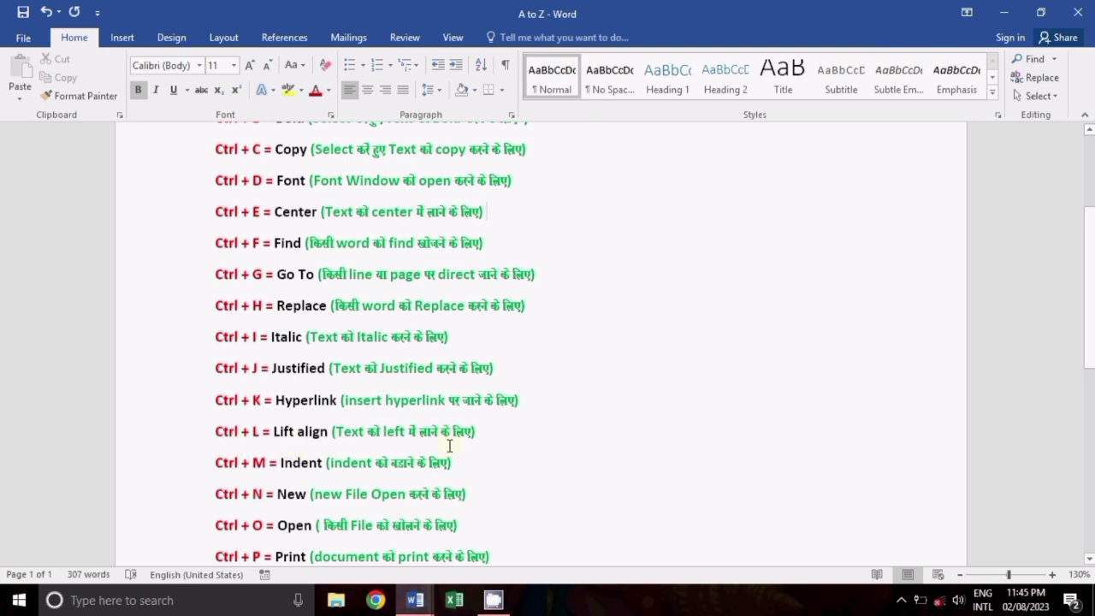
# - Bring the sample text document forward and left-align all of its text
pyautogui.click(414, 602)
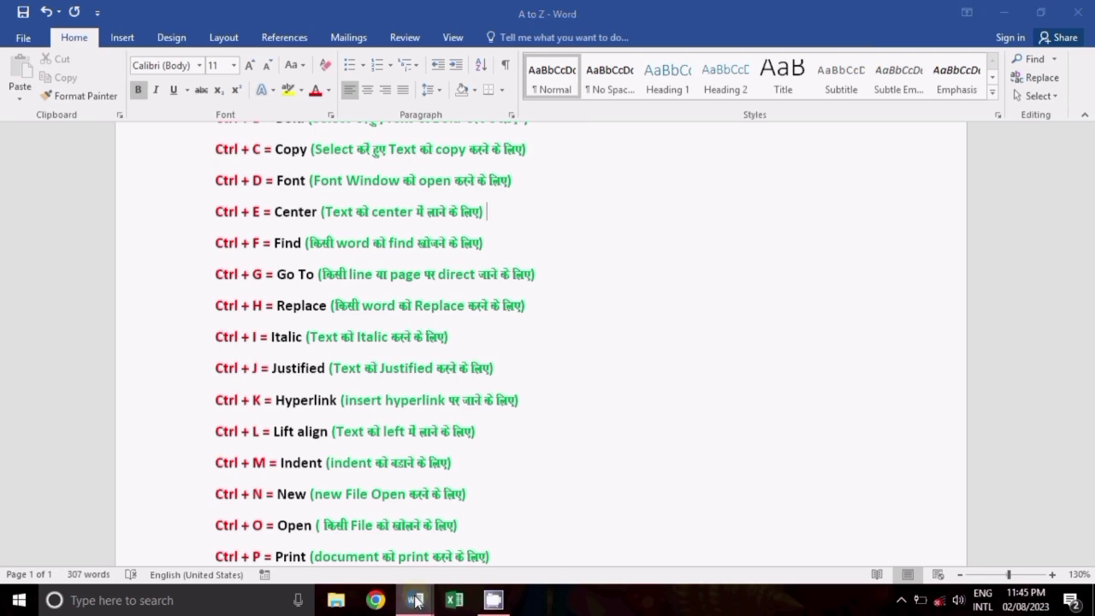
pyautogui.click(241, 532)
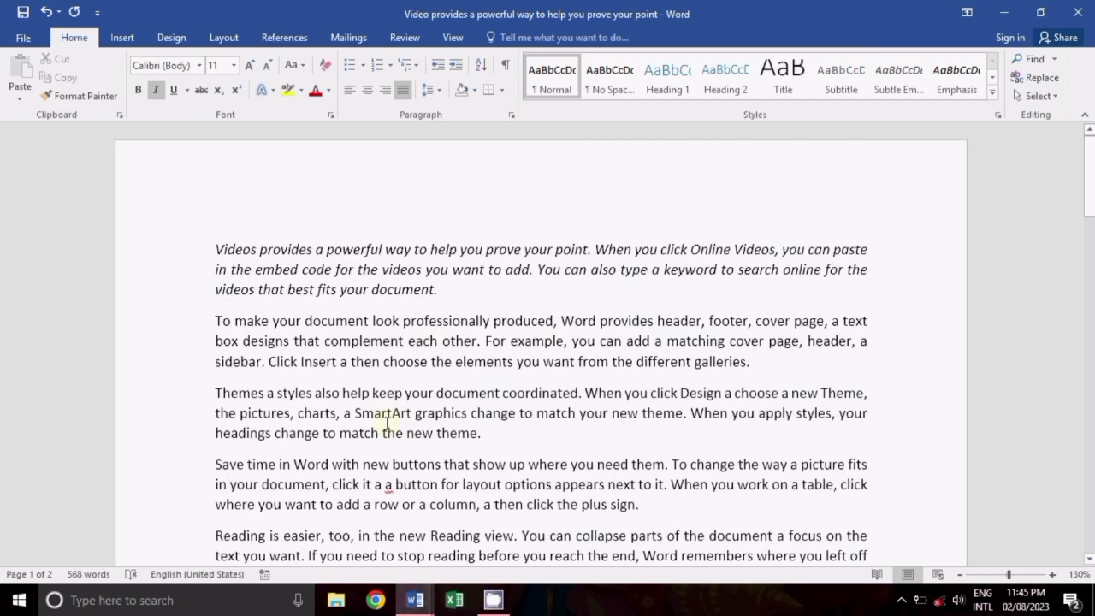
pyautogui.hotkey('ctrl', 'a')
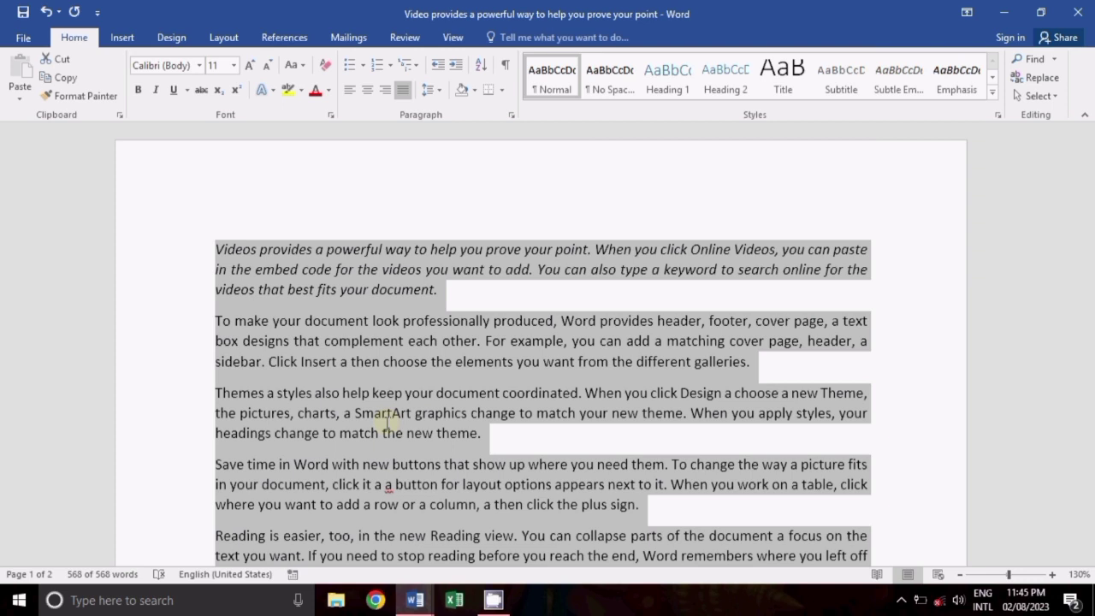
pyautogui.hotkey('ctrl', 'l')
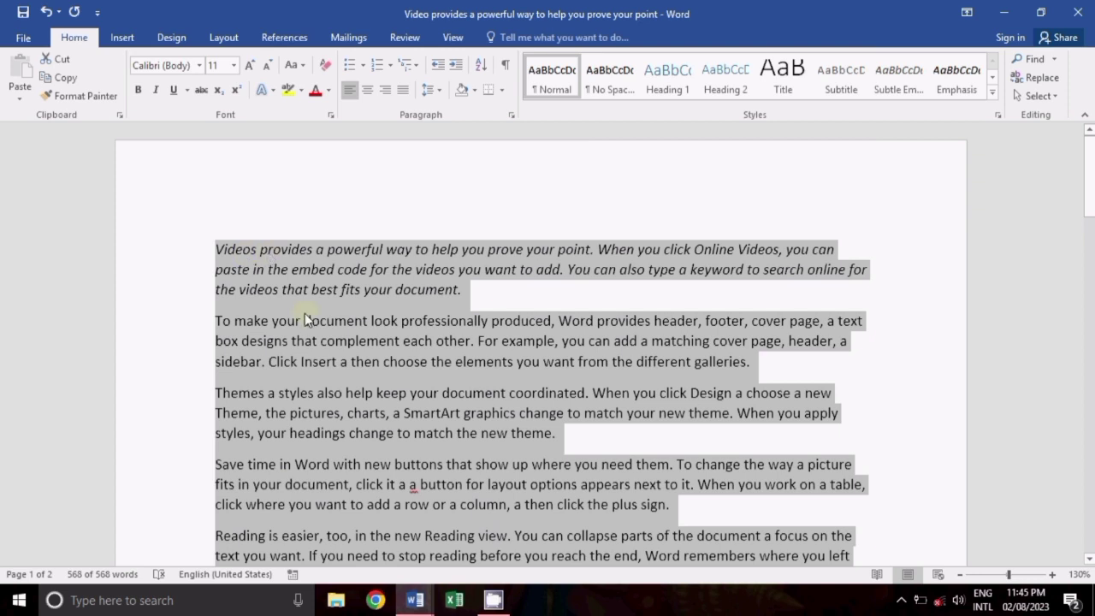
pyautogui.click(462, 318)
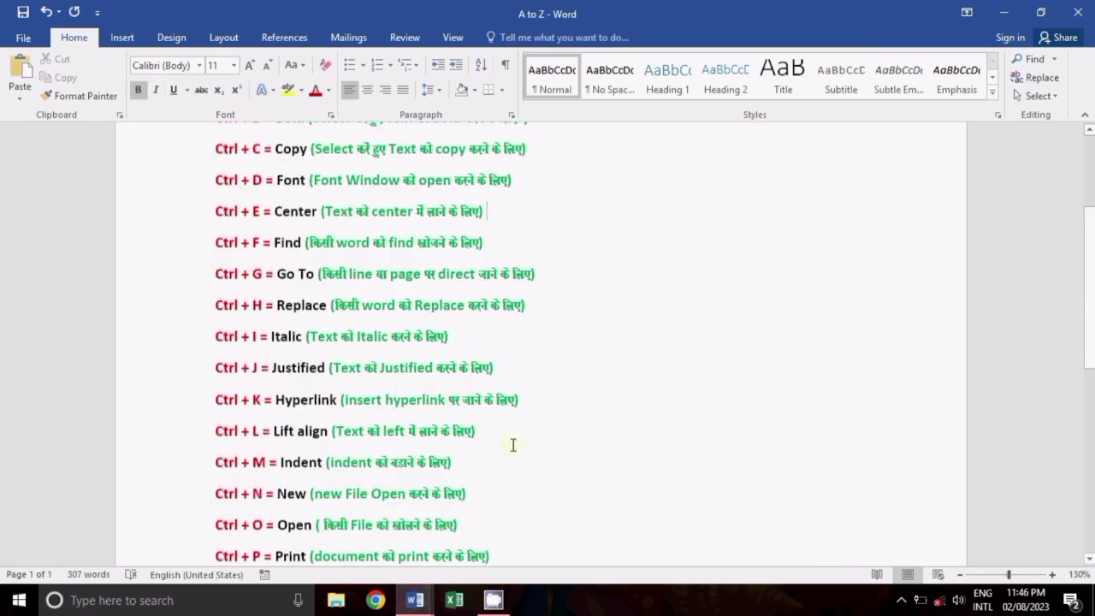
# - Select all the sample text and increase its indent twice with Ctrl+M
pyautogui.scroll(-5, 513, 444)
pyautogui.scroll(2, 257, 214)
pyautogui.scroll(1, 262, 292)
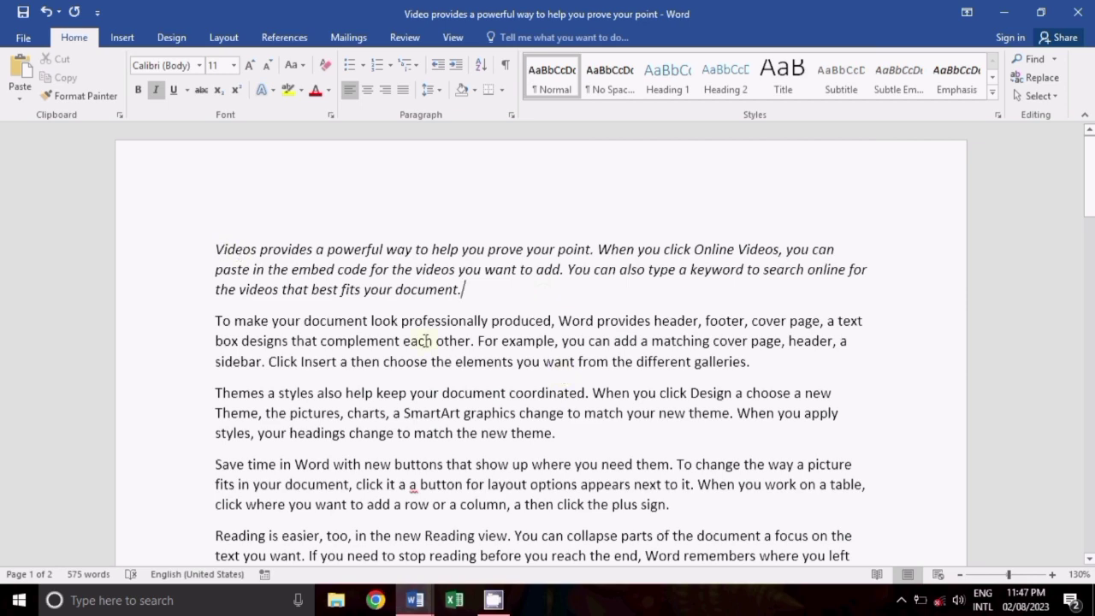
pyautogui.hotkey('ctrl', 'a')
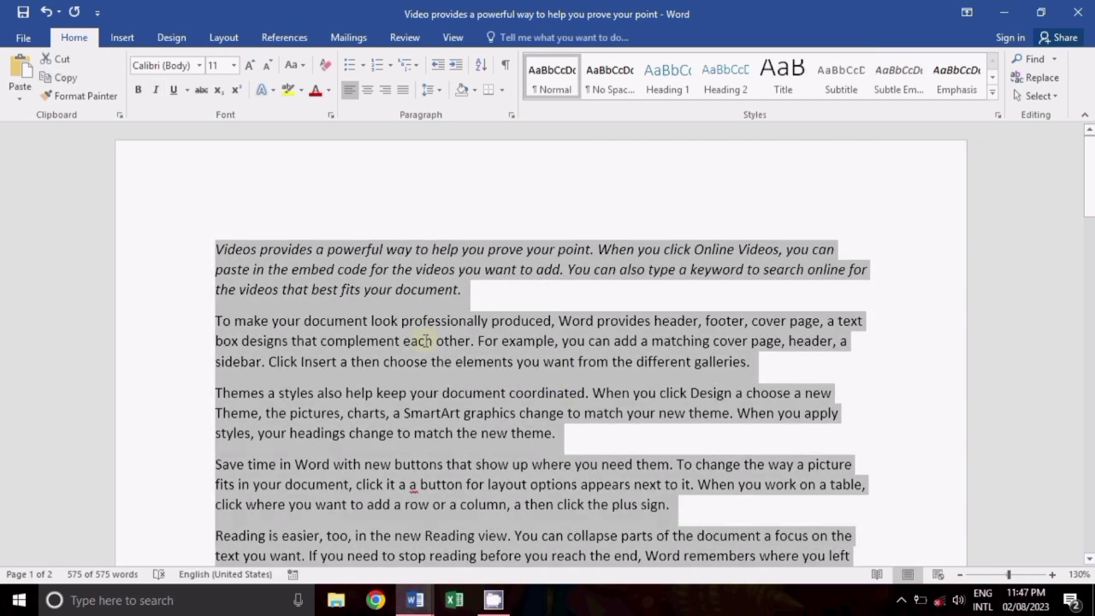
pyautogui.hotkey('ctrl', 'm')
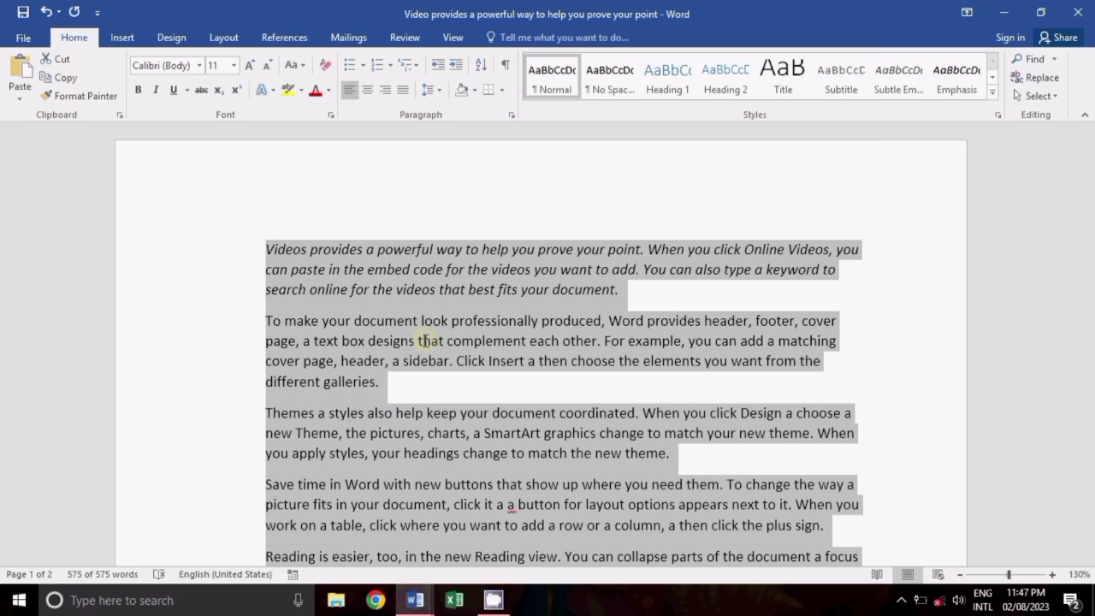
pyautogui.hotkey('ctrl', 'm')
pyautogui.hotkey('ctrl', 'm')
pyautogui.hotkey('ctrl', 'm')
pyautogui.hotkey('ctrl', 'm')
pyautogui.hotkey('ctrl', 'm')
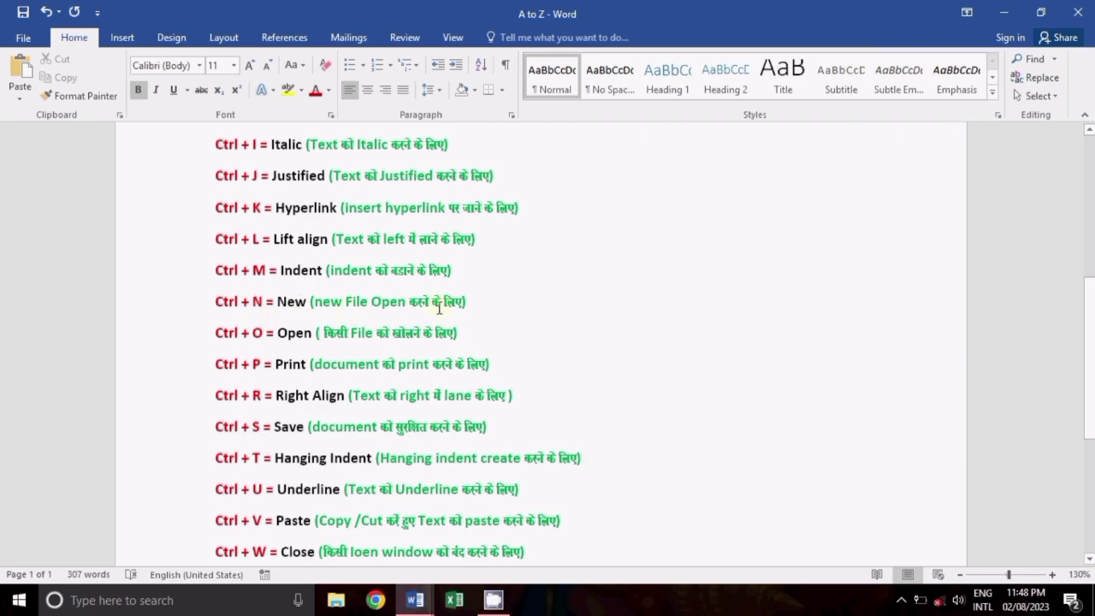
# - Create a new blank document, then show the Recent list from the Video document
pyautogui.hotkey('alt', 'Tab')
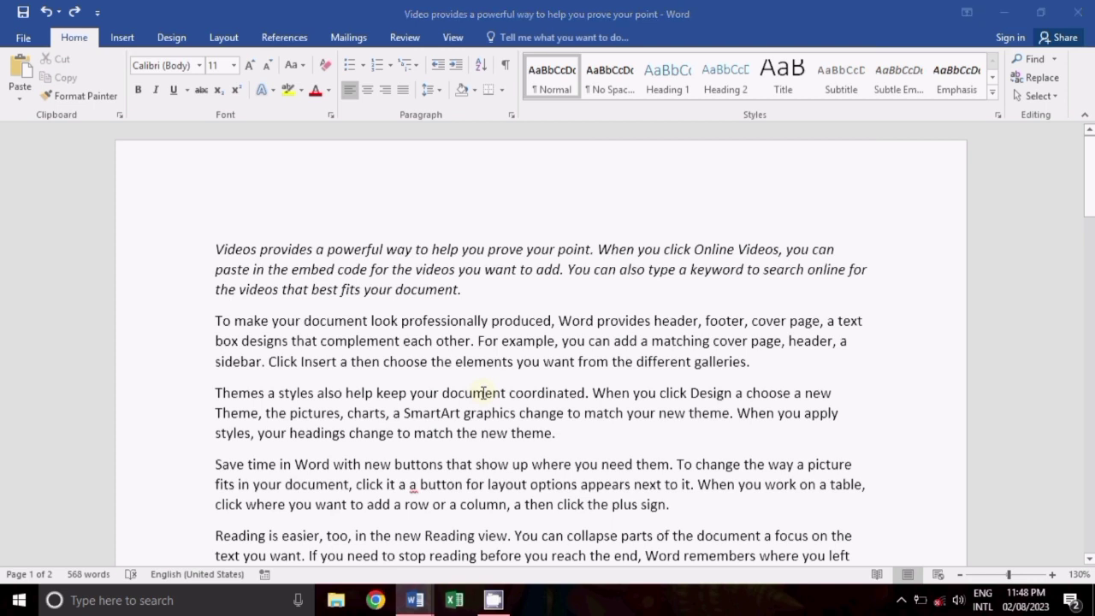
pyautogui.hotkey('ctrl', 'n')
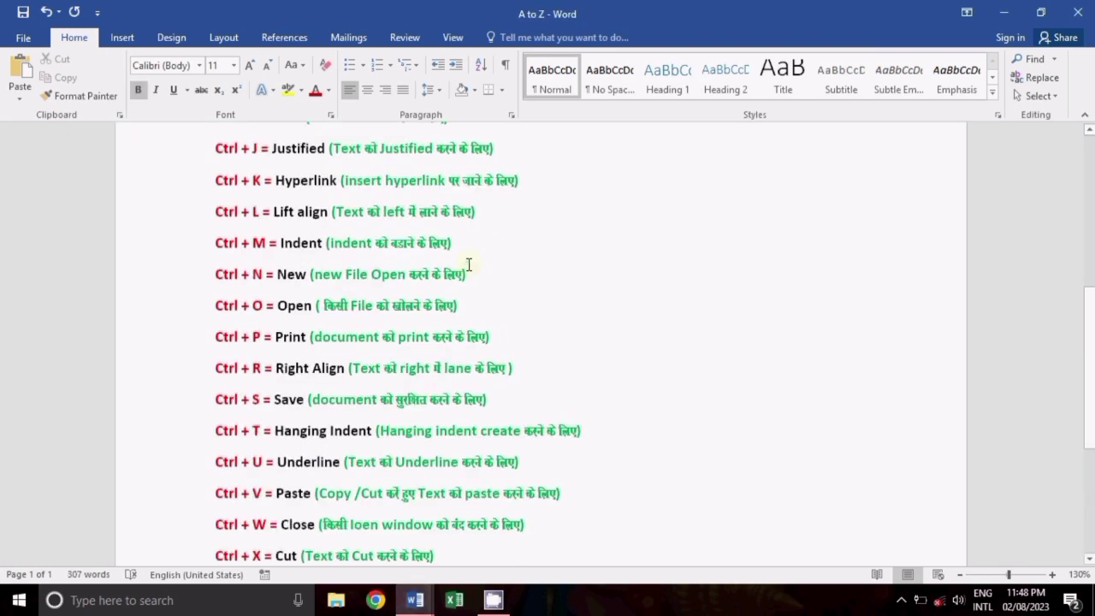
pyautogui.scroll(1, 468, 264)
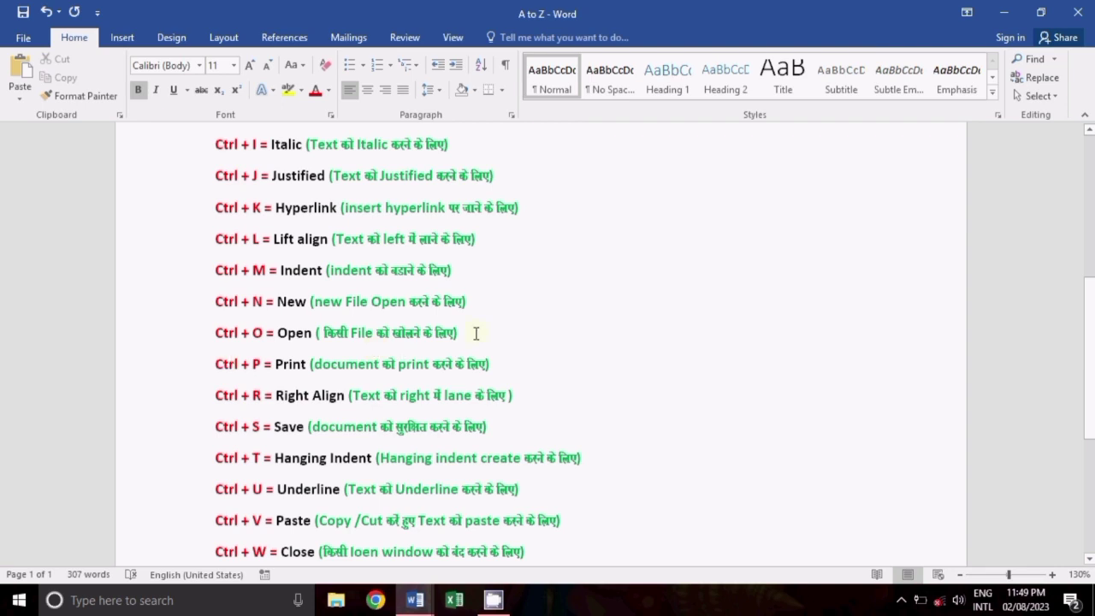
pyautogui.hotkey('alt', 'Tab')
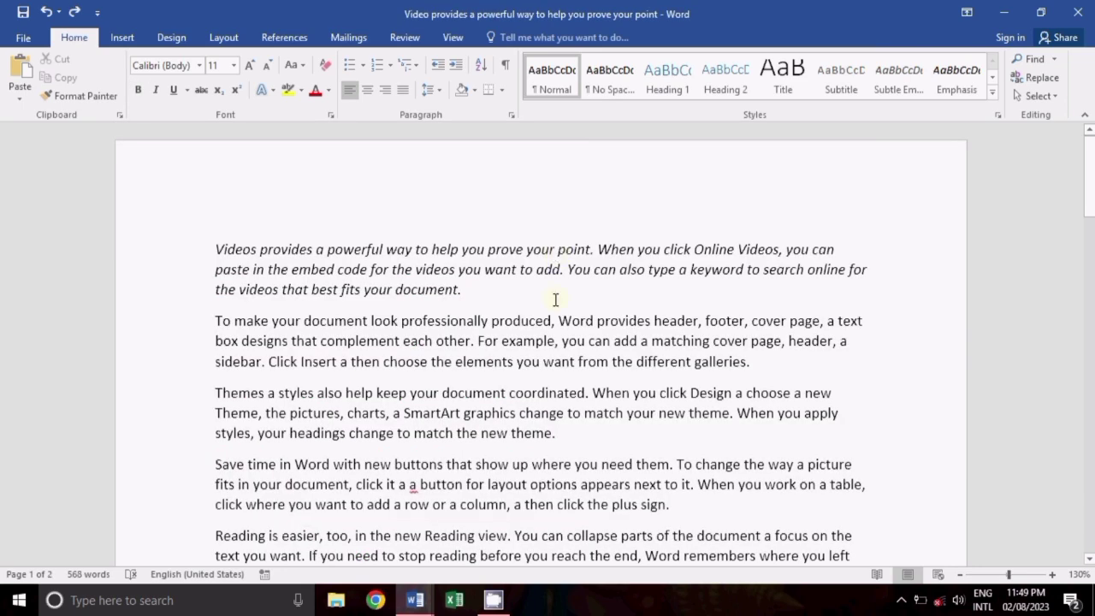
pyautogui.hotkey('ctrl', 'o')
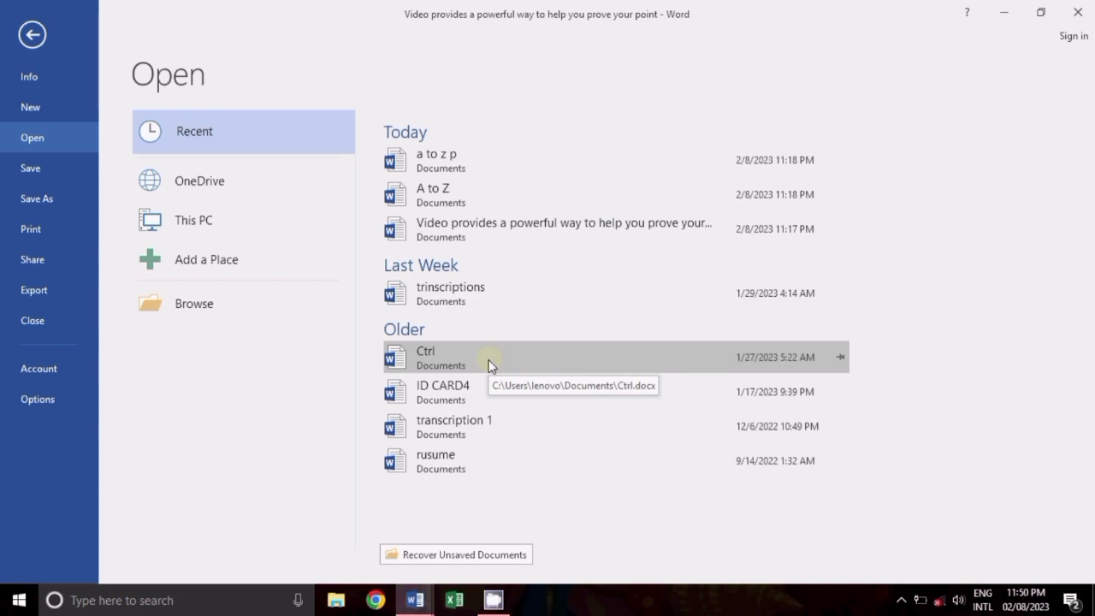
# - Leave the Open screen, close the extra window with Ctrl+W, and show the print preview
pyautogui.click(59, 53)
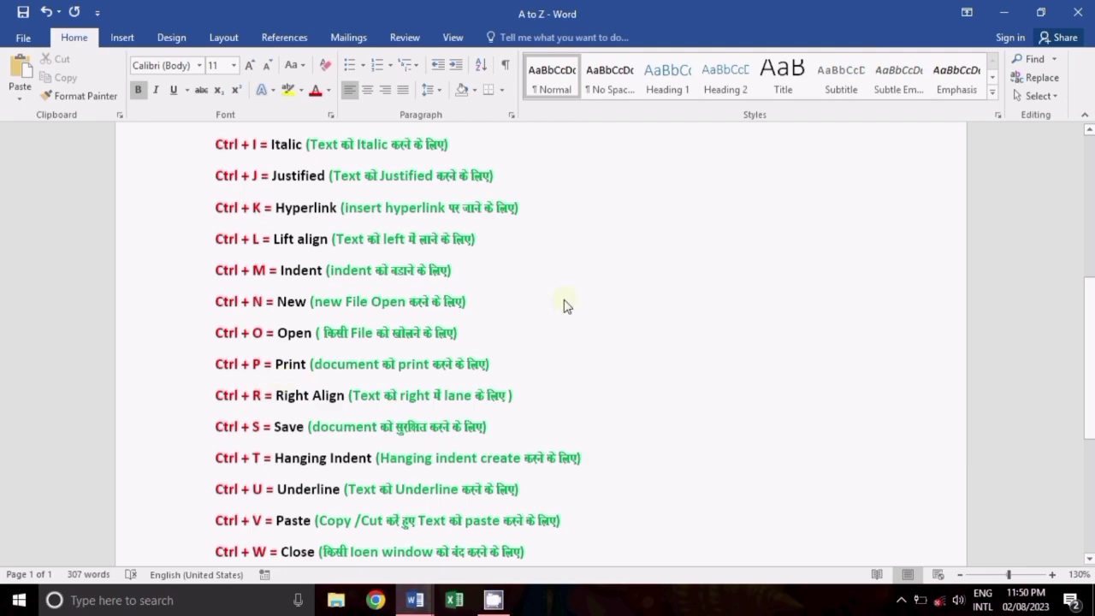
pyautogui.hotkey('ctrl', 'w')
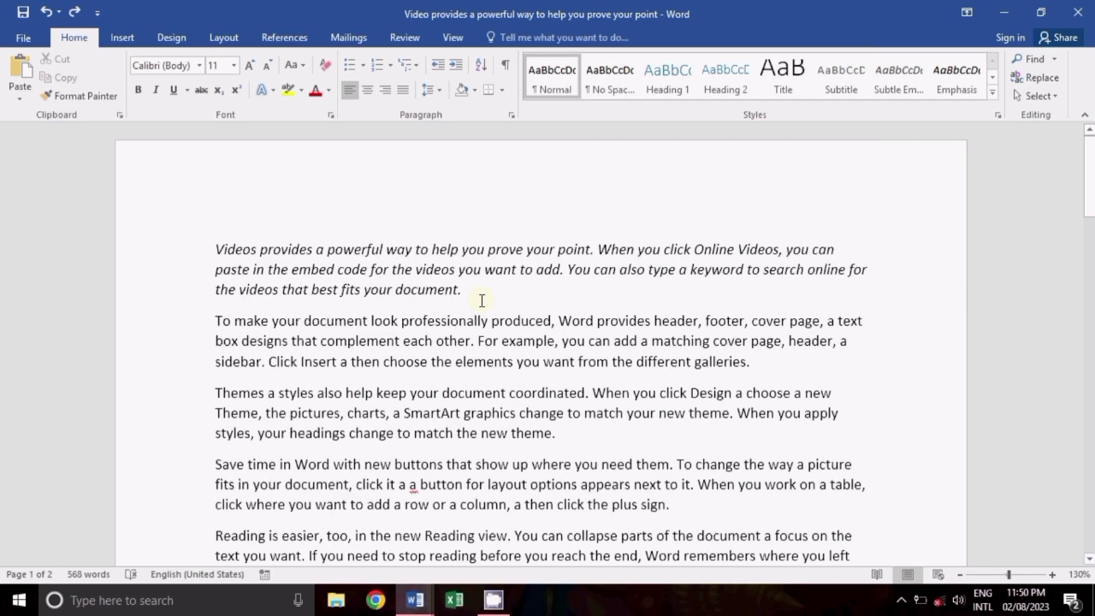
pyautogui.scroll(-5, 482, 300)
pyautogui.scroll(-3, 482, 300)
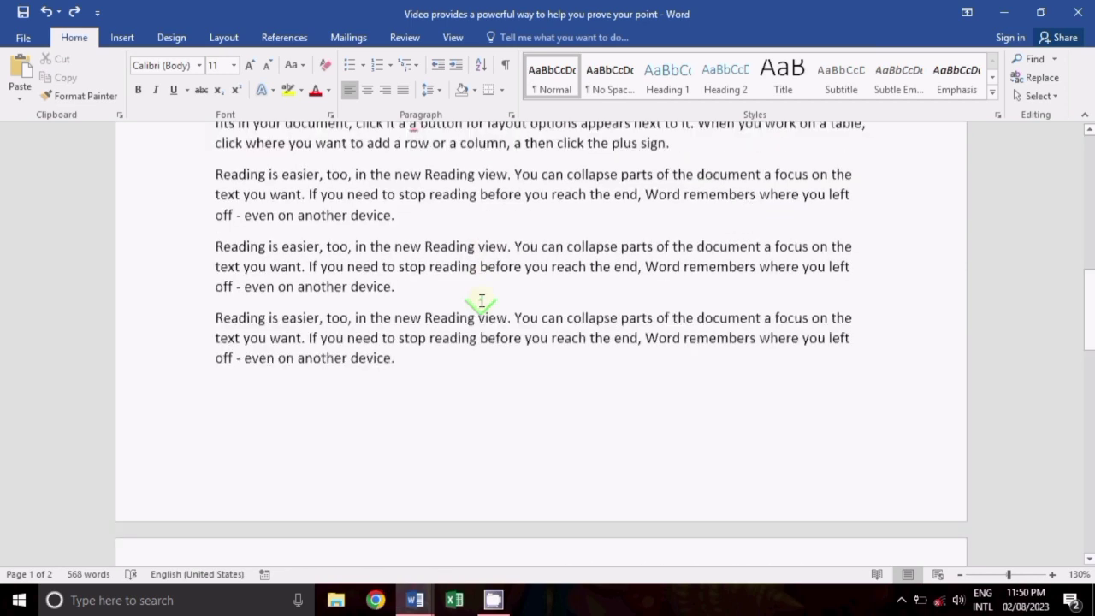
pyautogui.scroll(4, 482, 305)
pyautogui.scroll(4, 257, 166)
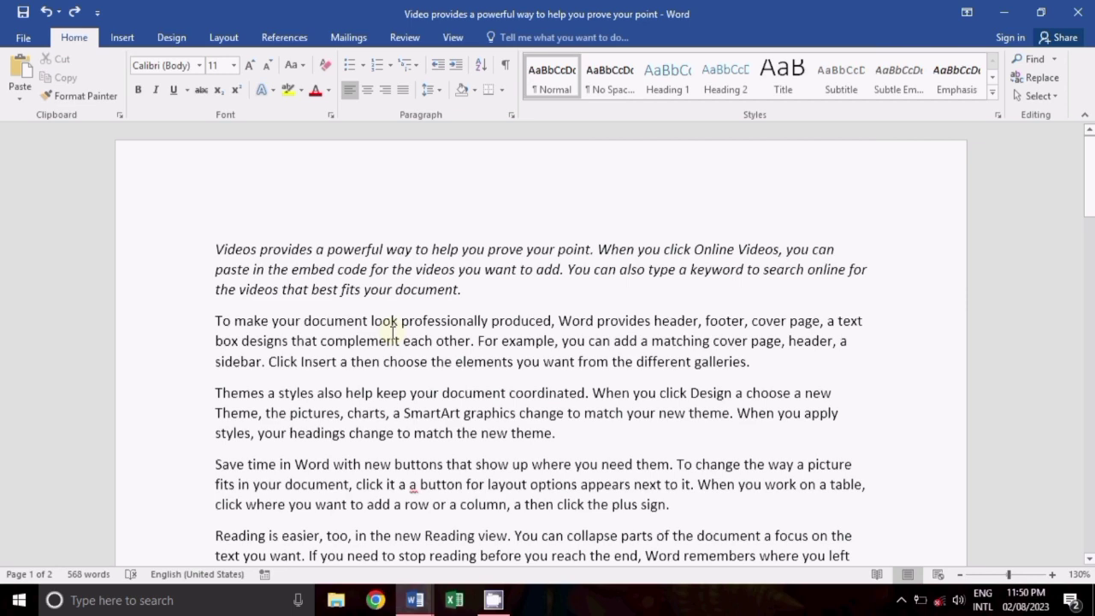
pyautogui.hotkey('ctrl', 'p')
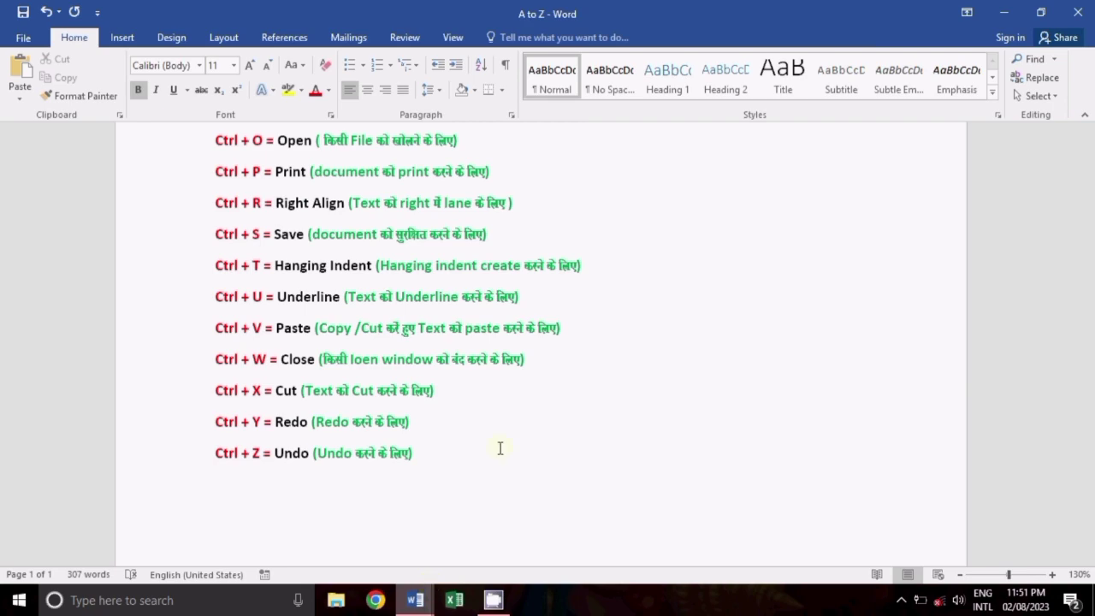
# - Remove the italic formatting from the first paragraph
pyautogui.scroll(2, 349, 366)
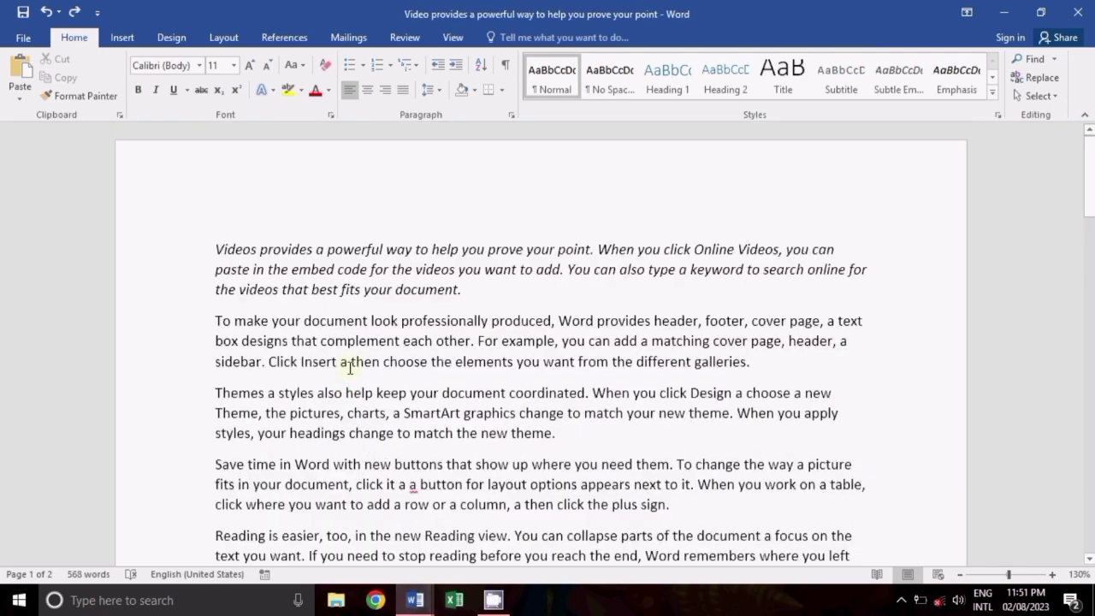
pyautogui.tripleClick(220, 252)
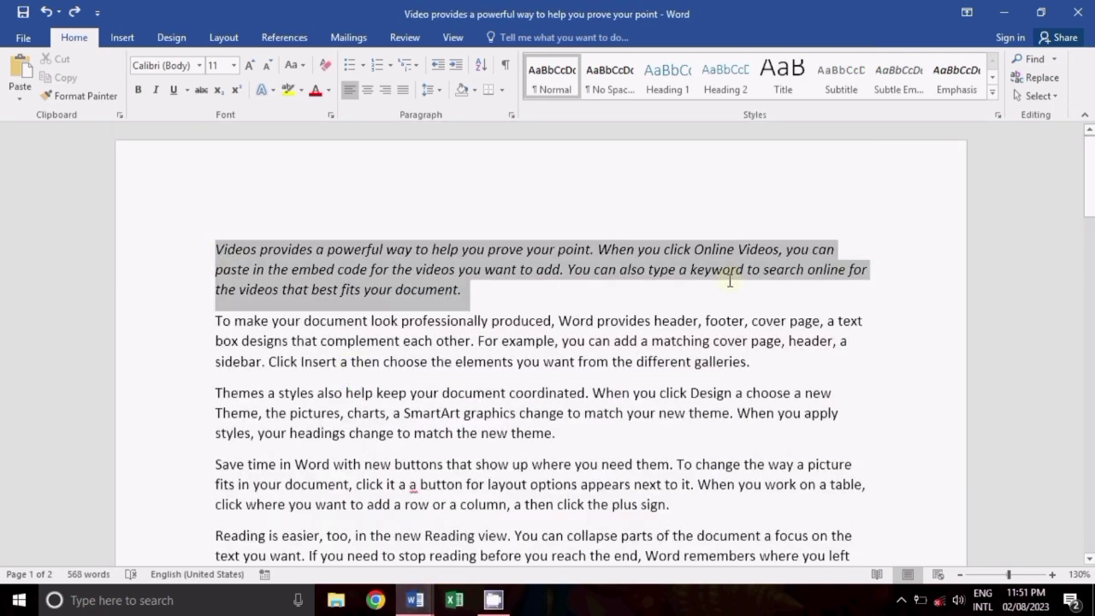
pyautogui.click(156, 90)
pyautogui.click(480, 250)
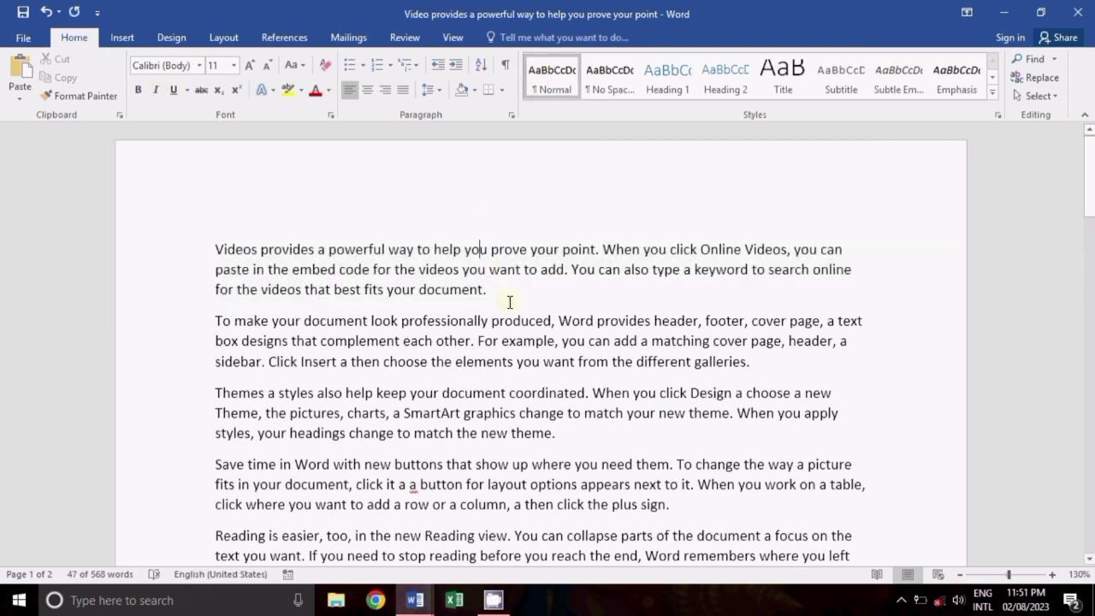
pyautogui.click(216, 249)
pyautogui.keyDown('shift'); pyautogui.click(897, 413); pyautogui.keyUp('shift')
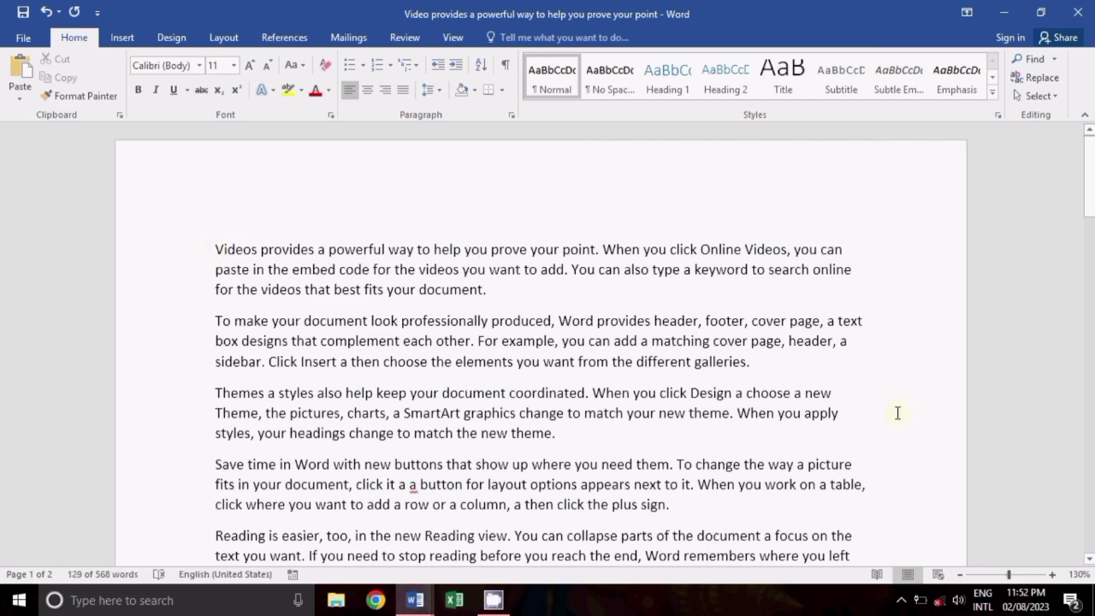
# - Right-align the entire document's text with Ctrl+R
pyautogui.hotkey('ctrl', 'a')
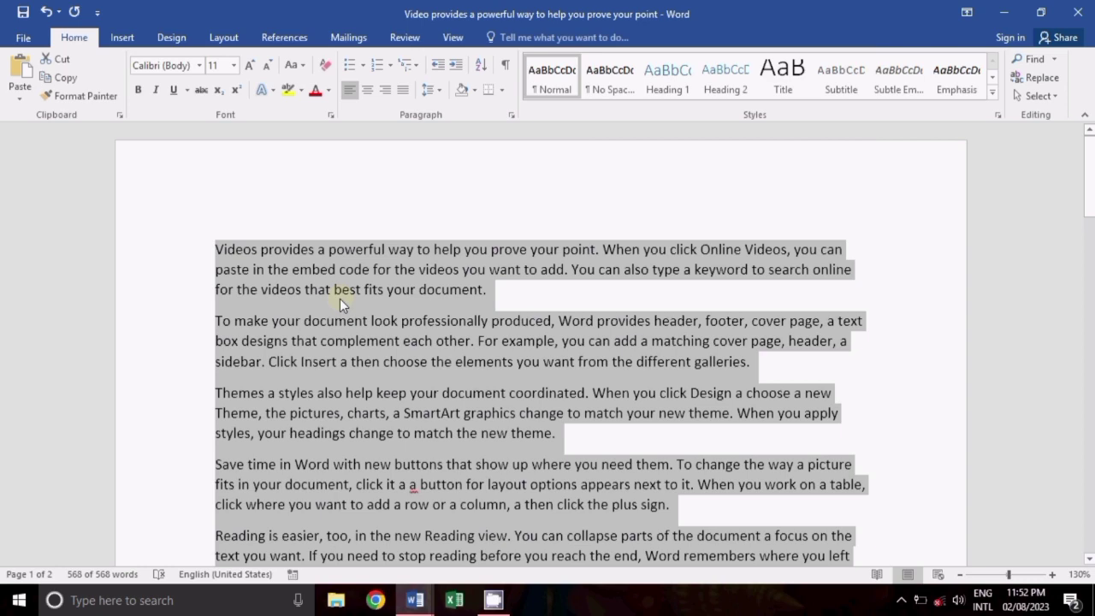
pyautogui.hotkey('ctrl', 'r')
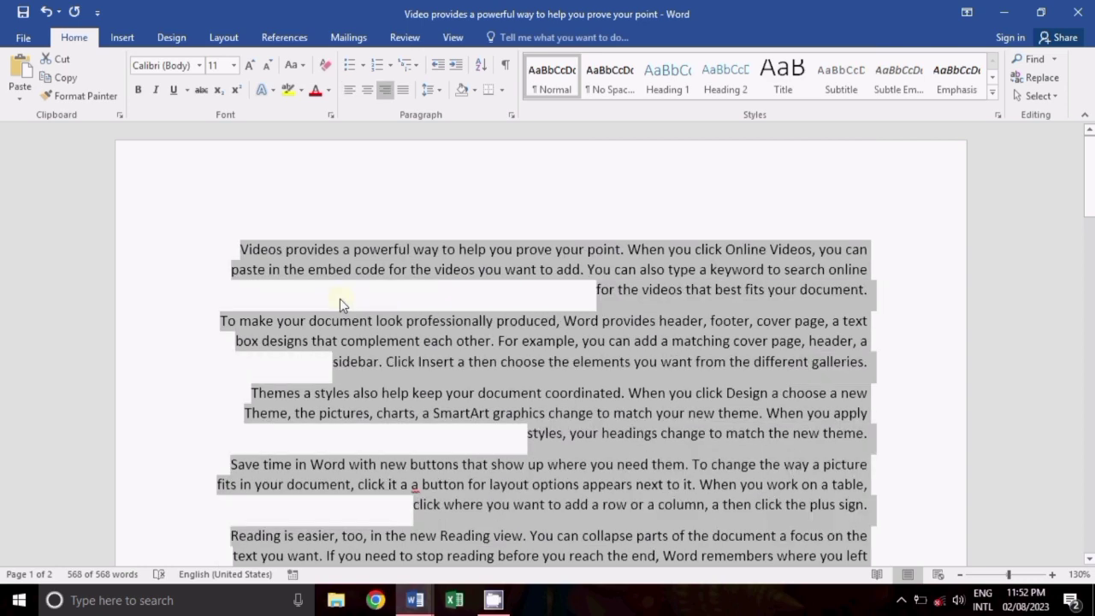
pyautogui.click(408, 249)
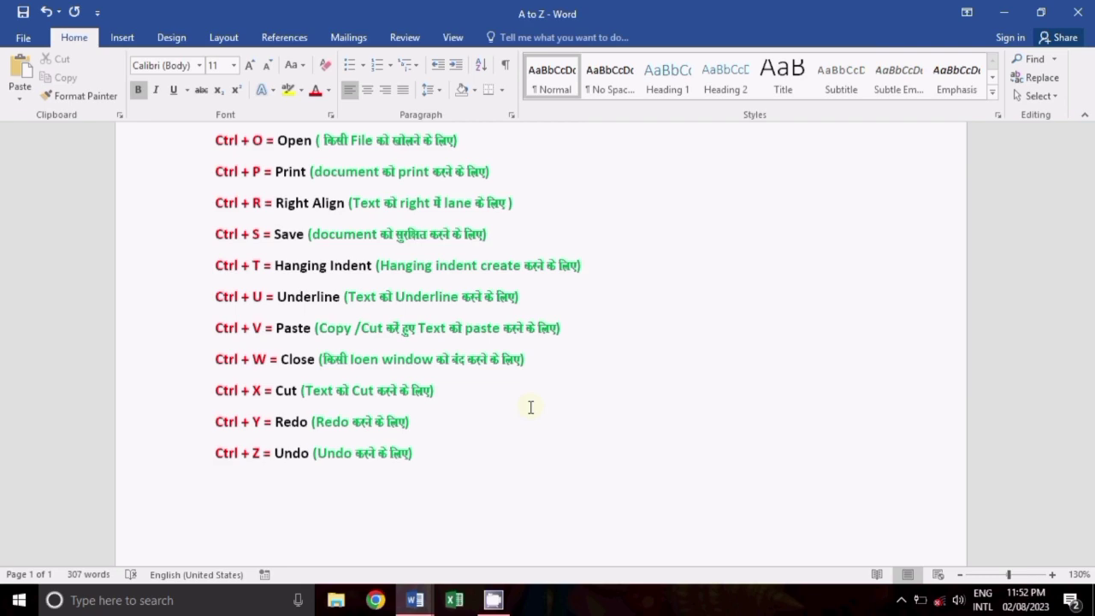
# - Bring the sample Video document window to the front and clear its text selection
pyautogui.moveTo(415, 600)
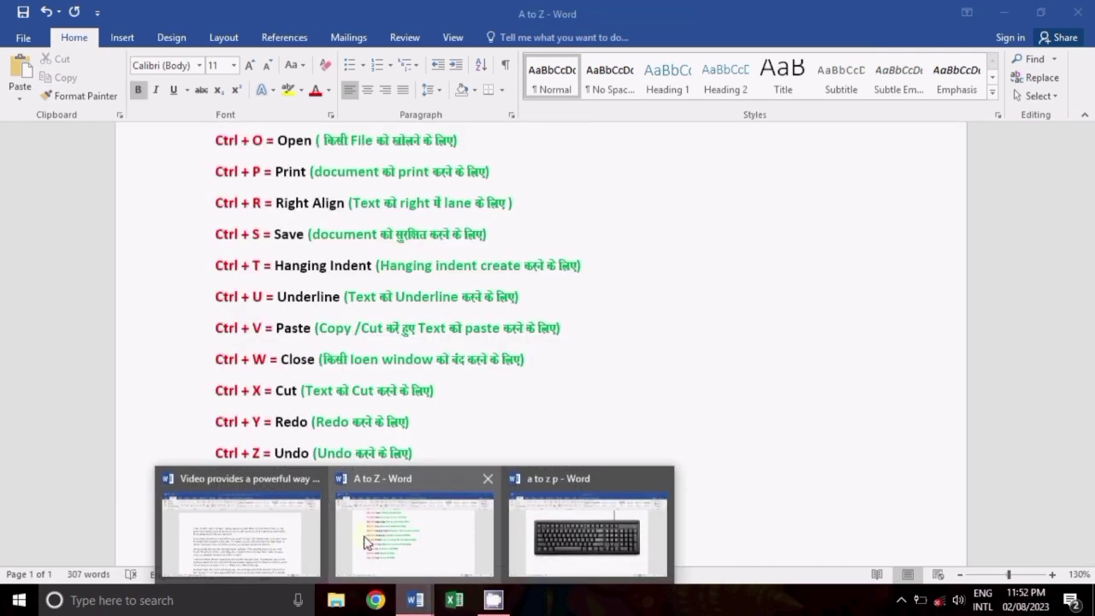
pyautogui.click(257, 535)
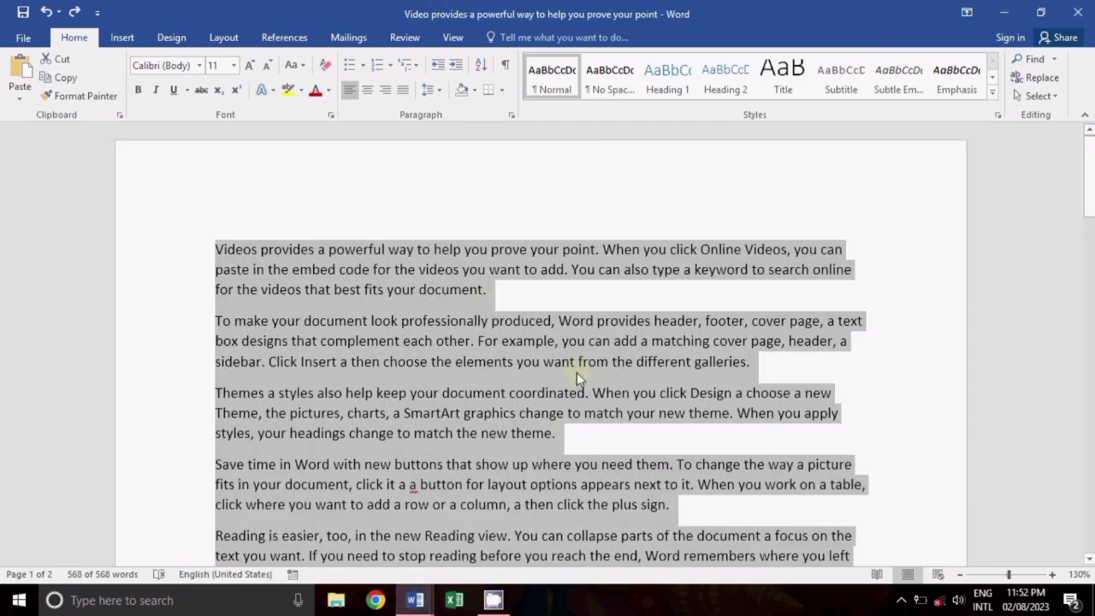
pyautogui.moveTo(422, 608)
pyautogui.click(731, 309)
# - Start a new blank document, choose Documents as the save location, then cancel saving
pyautogui.hotkey('alt', 'Tab')
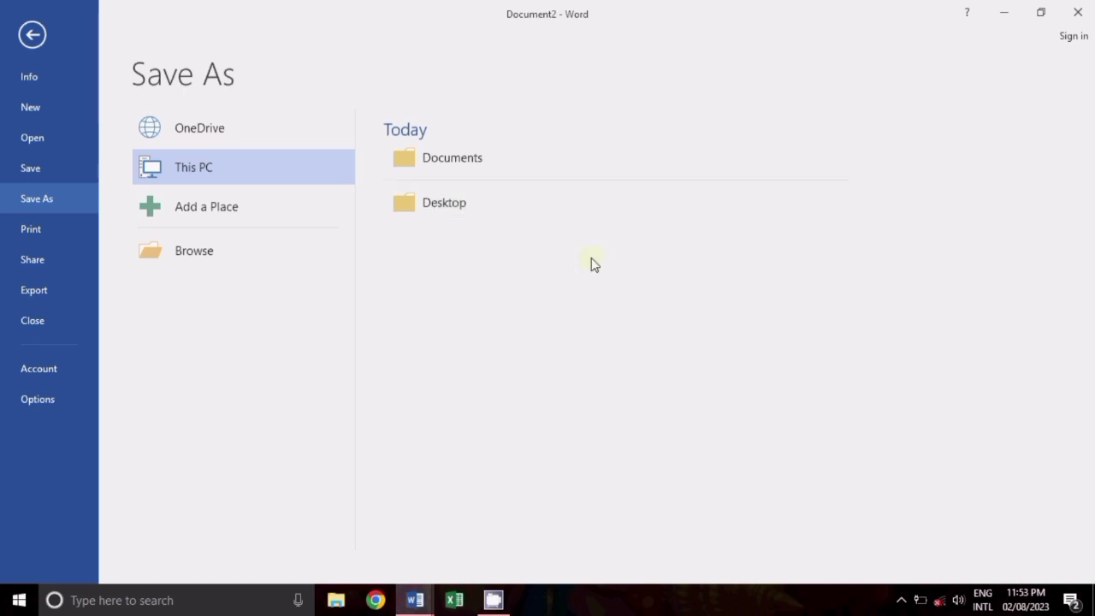
pyautogui.click(544, 170)
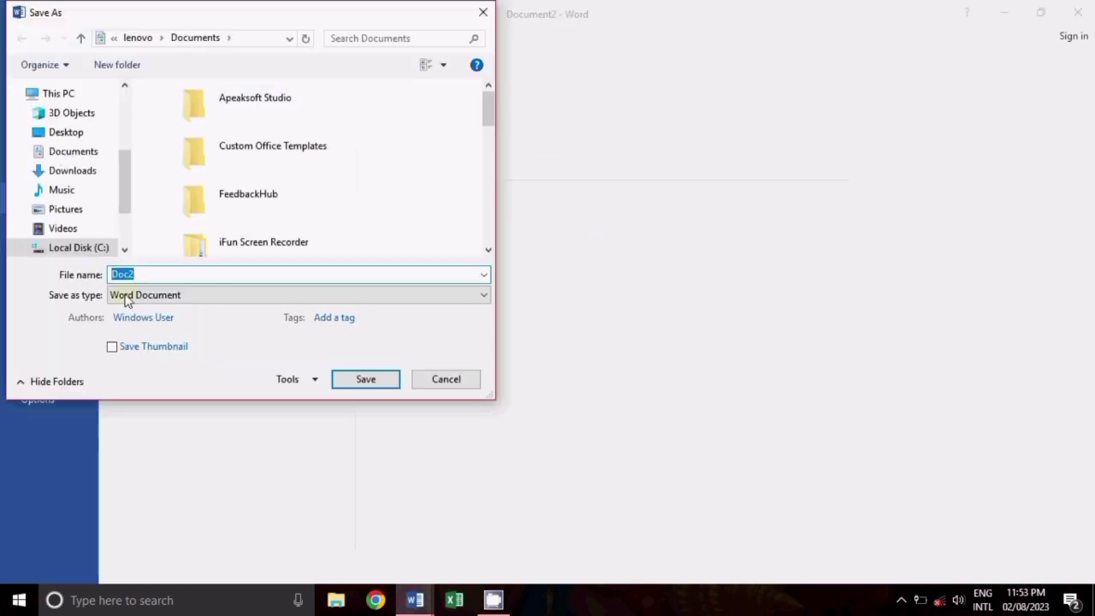
pyautogui.click(446, 378)
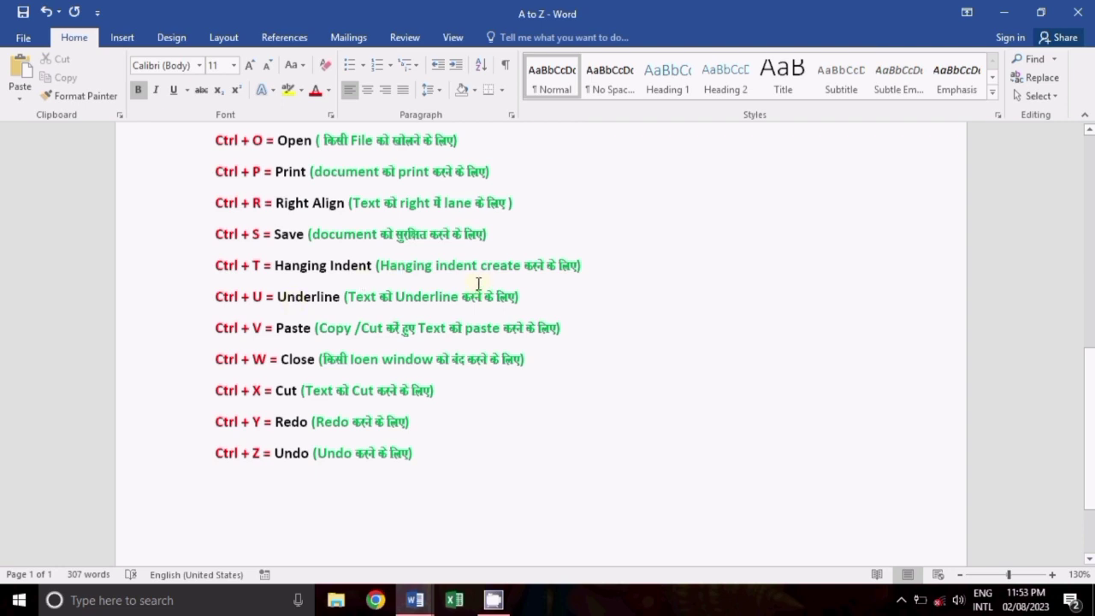
# - Return to the sample Video document, select down to the last paragraph, then deselect
pyautogui.hotkey('alt', 'Tab')
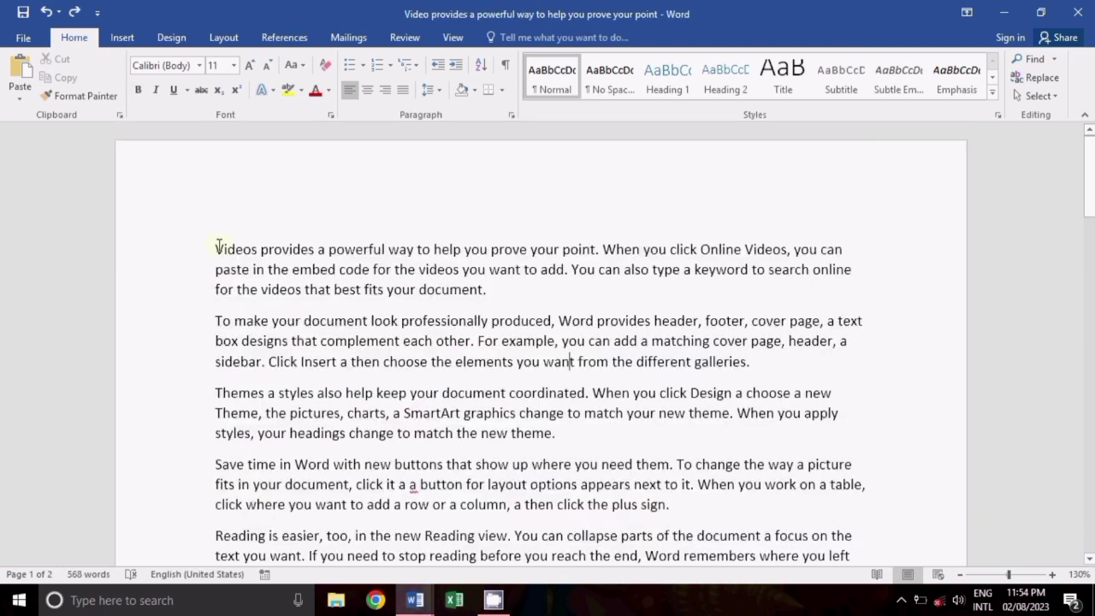
pyautogui.moveTo(217, 248); pyautogui.dragTo(539, 592)
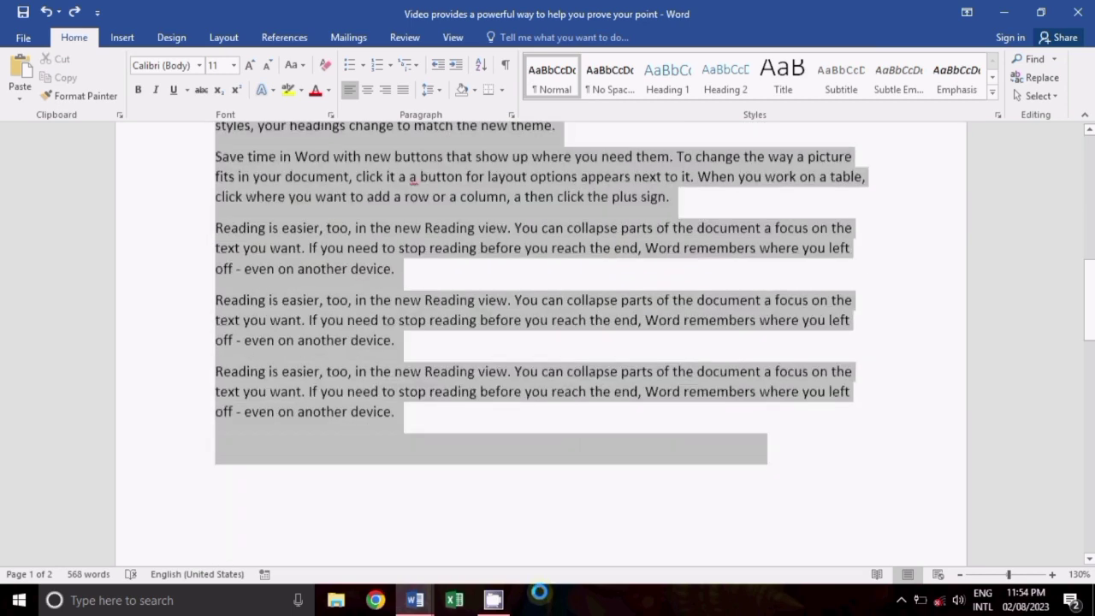
pyautogui.moveTo(538, 592); pyautogui.dragTo(521, 456)
pyautogui.click(513, 375)
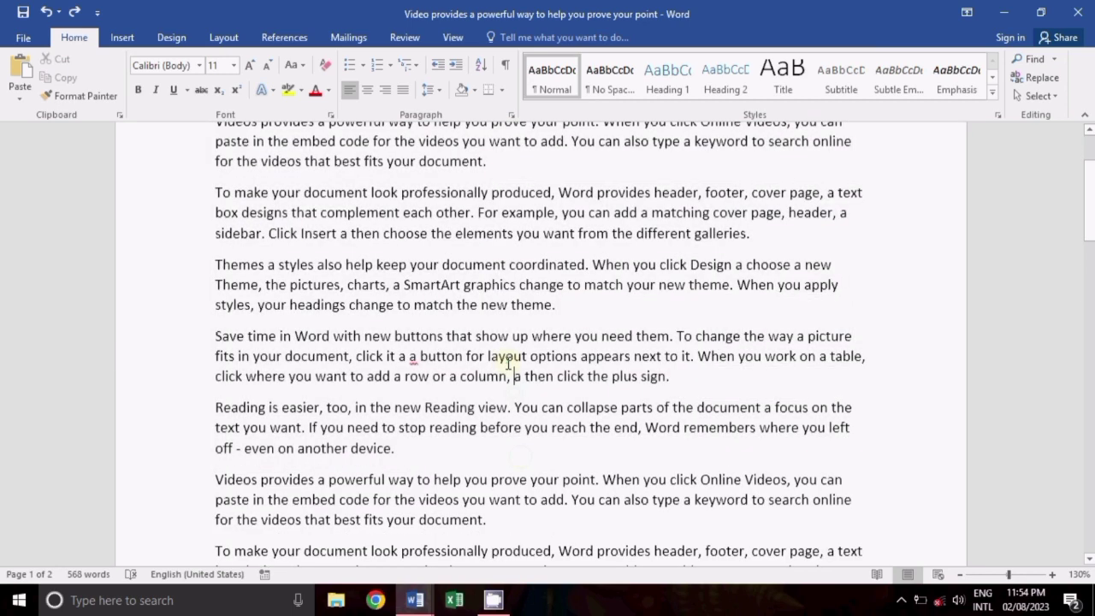
pyautogui.scroll(2, 504, 361)
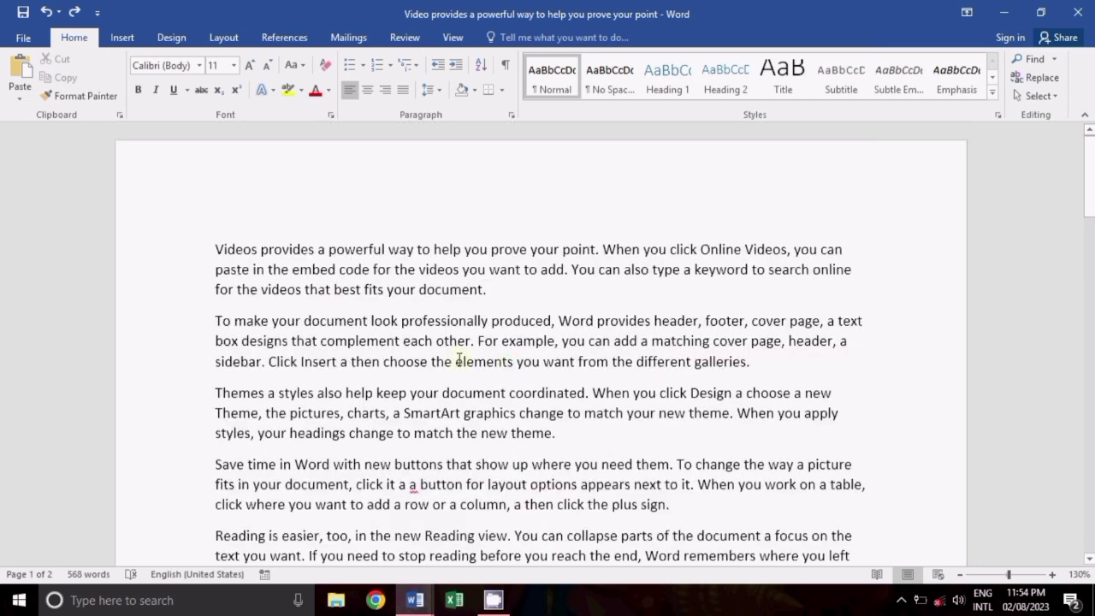
pyautogui.hotkey('ctrl', 'a')
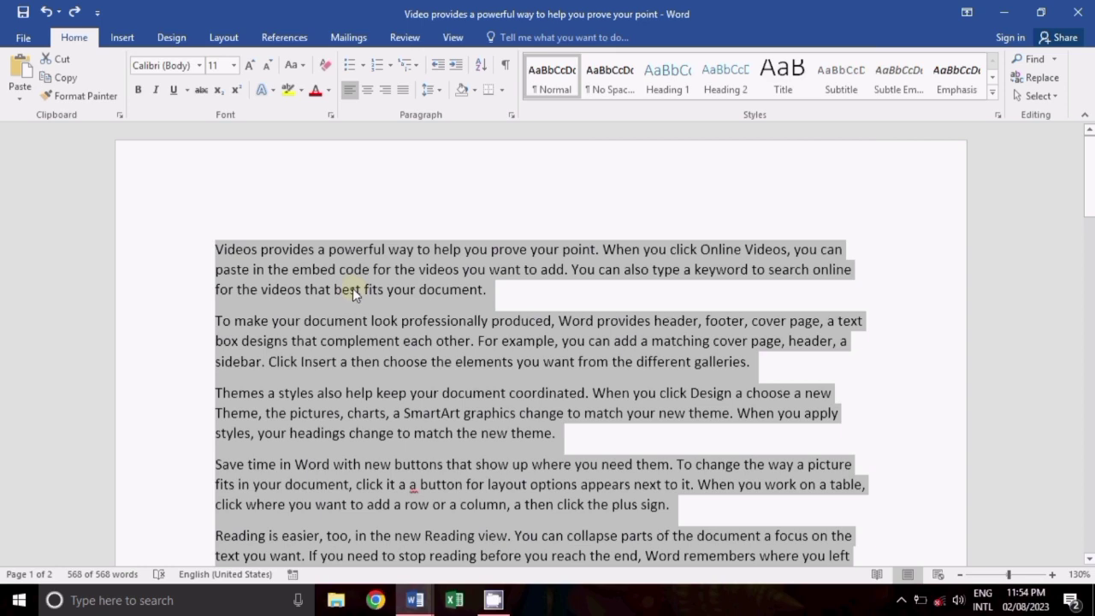
pyautogui.hotkey('ctrl', 't')
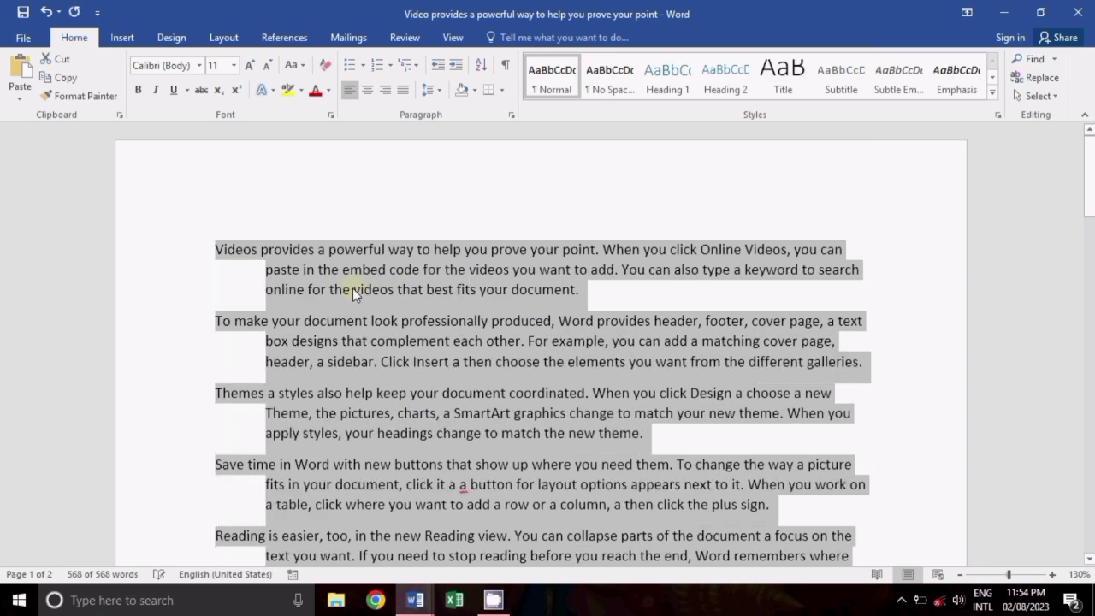
pyautogui.hotkey('ctrl', 't')
pyautogui.hotkey('ctrl', 't')
pyautogui.hotkey('ctrl', 't')
pyautogui.hotkey('ctrl', 't')
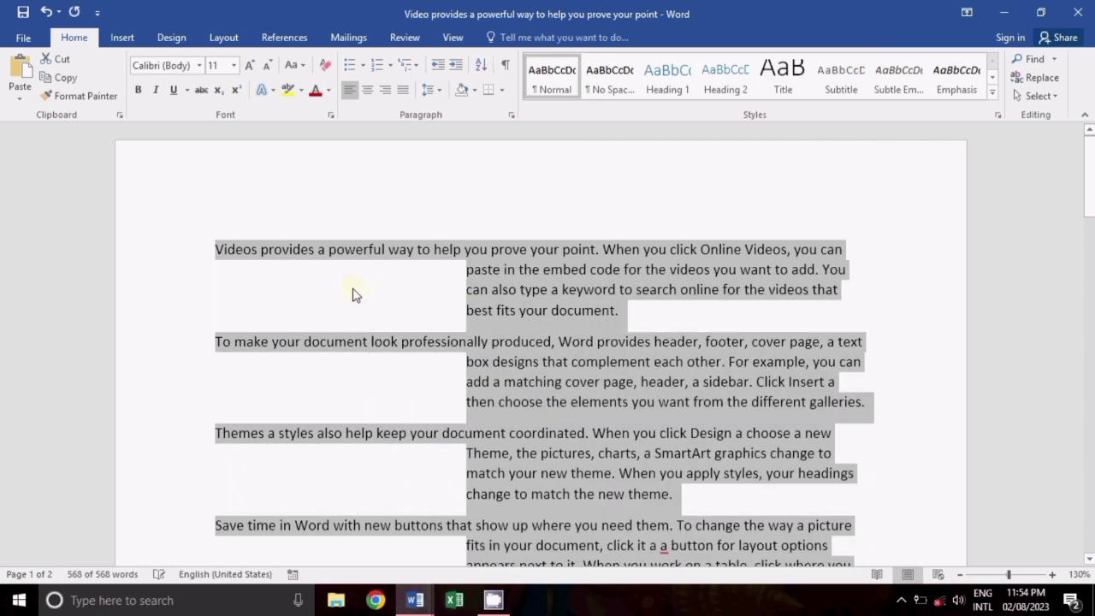
pyautogui.hotkey('ctrl', 't')
pyautogui.hotkey('ctrl', 't')
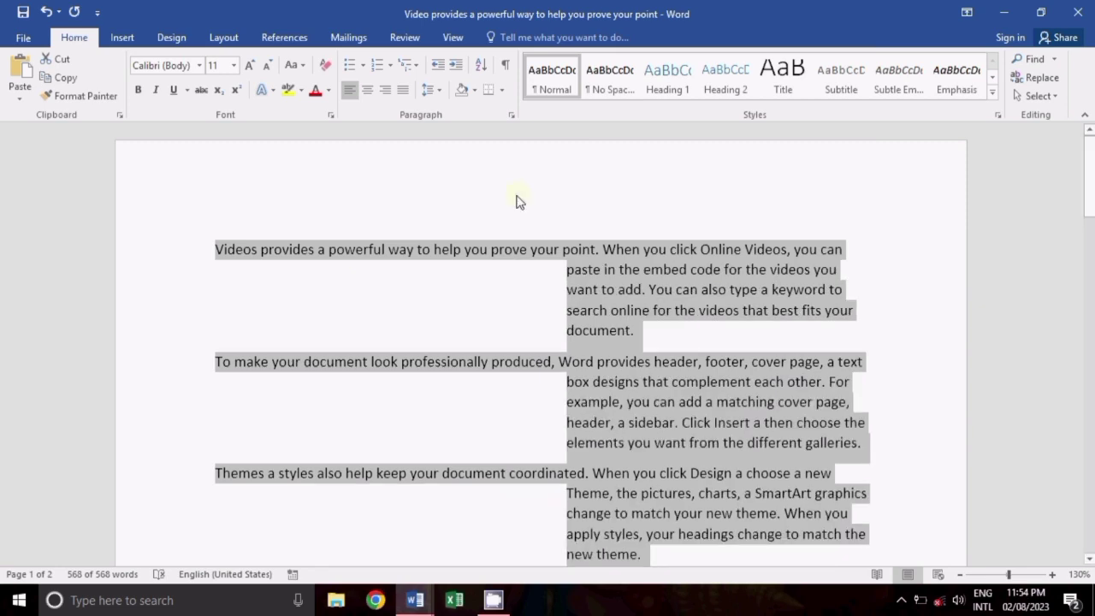
pyautogui.scroll(-2, 503, 445)
pyautogui.scroll(2, 503, 445)
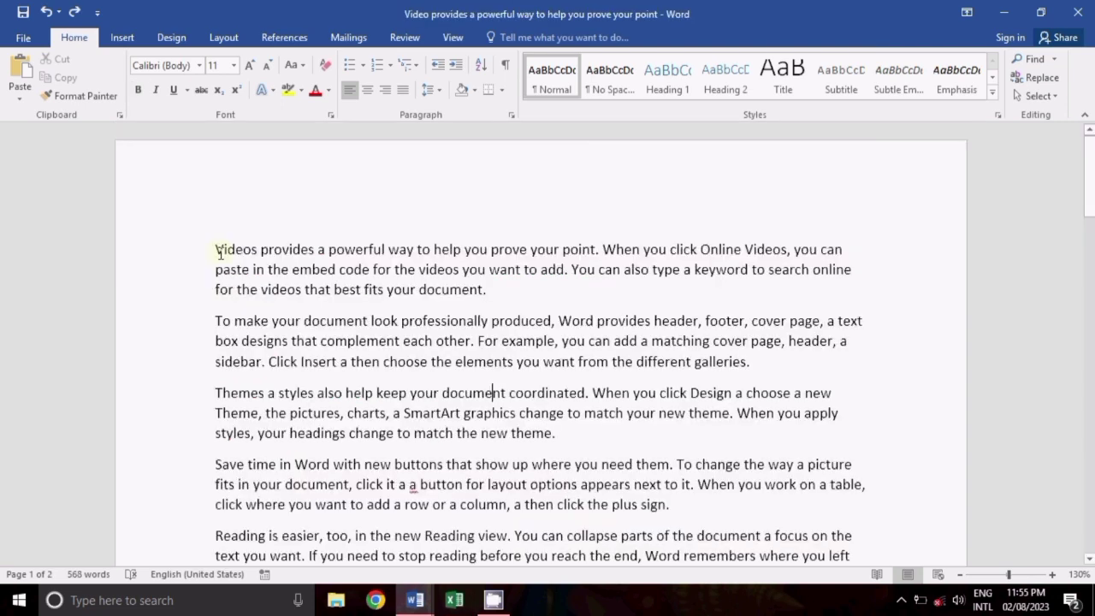
# - Underline the first sample paragraph with Ctrl+U, then deselect it
pyautogui.moveTo(215, 249); pyautogui.dragTo(511, 289)
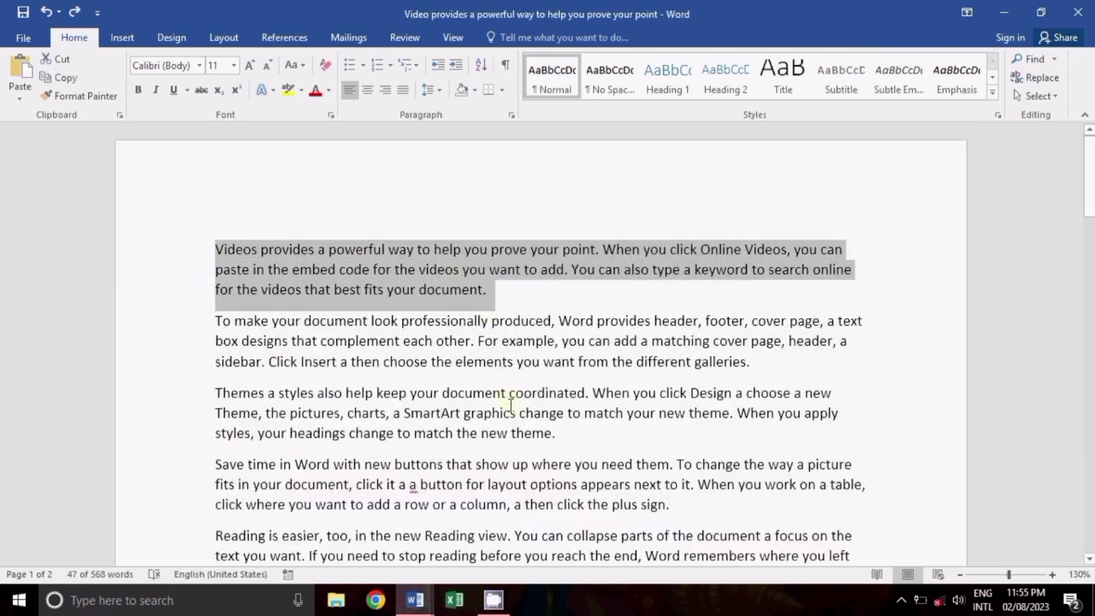
pyautogui.hotkey('ctrl', 'u')
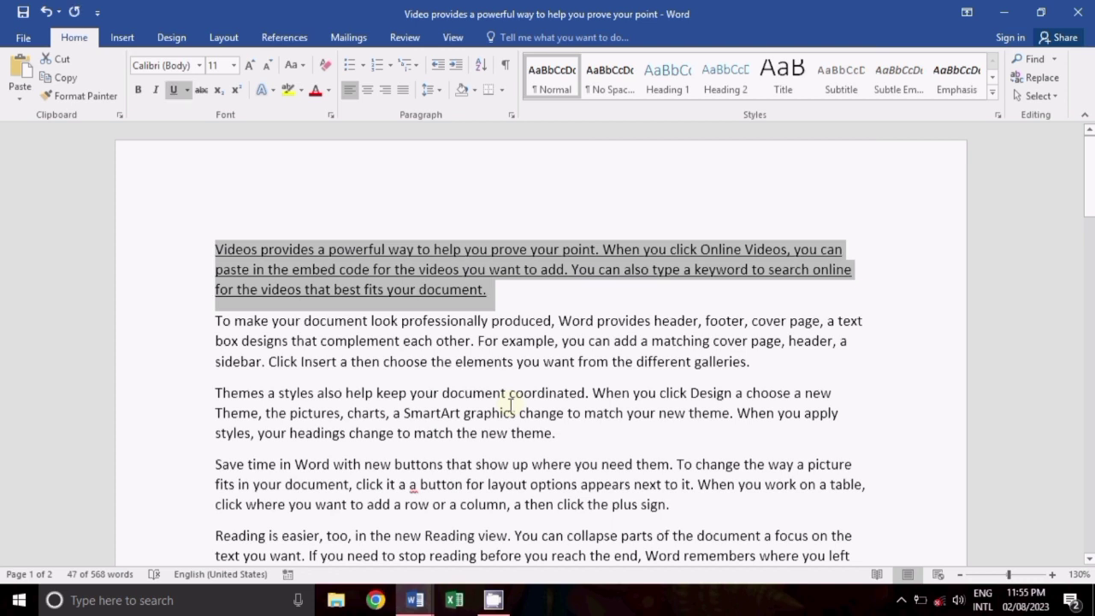
pyautogui.click(468, 249)
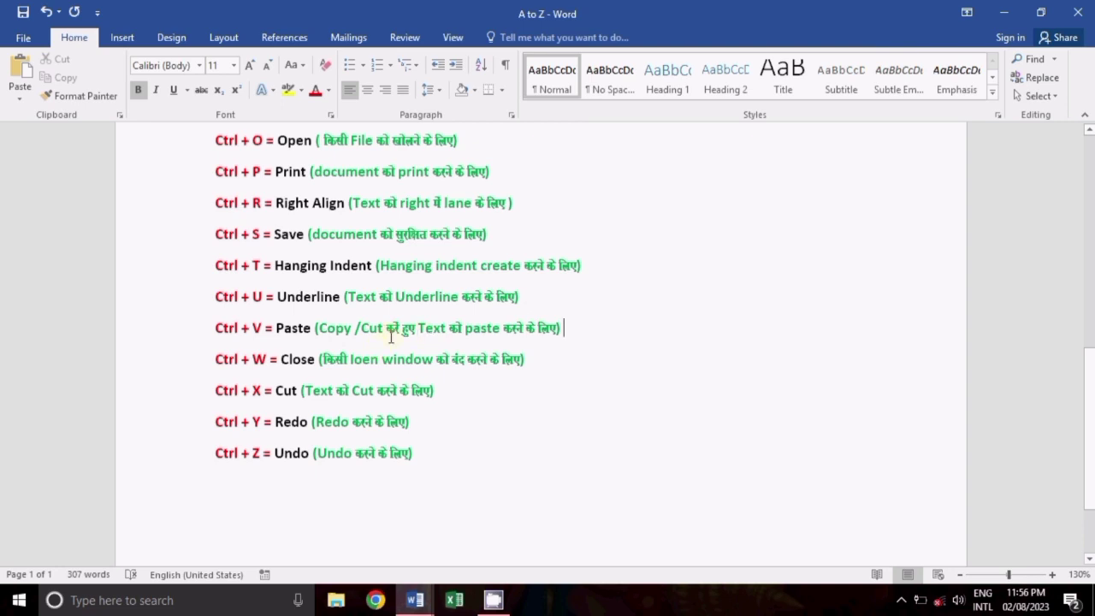
# - Paste a copy of the first 'Videos provides…' paragraph onto the empty last line
pyautogui.hotkey('ctrl', 'w')
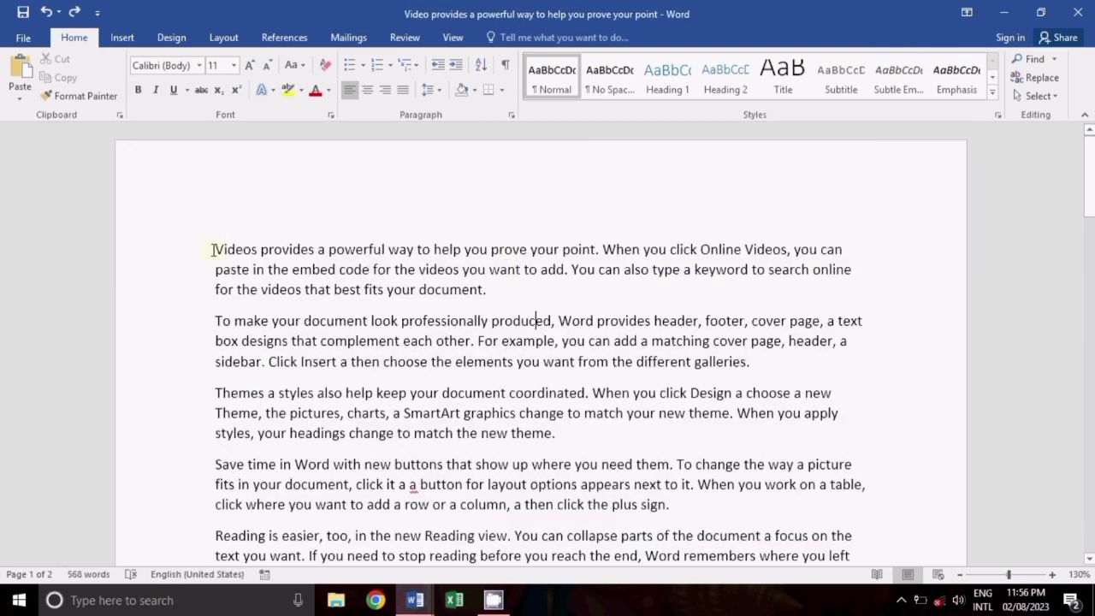
pyautogui.moveTo(212, 250); pyautogui.dragTo(349, 306)
pyautogui.hotkey('ctrl', 'c')
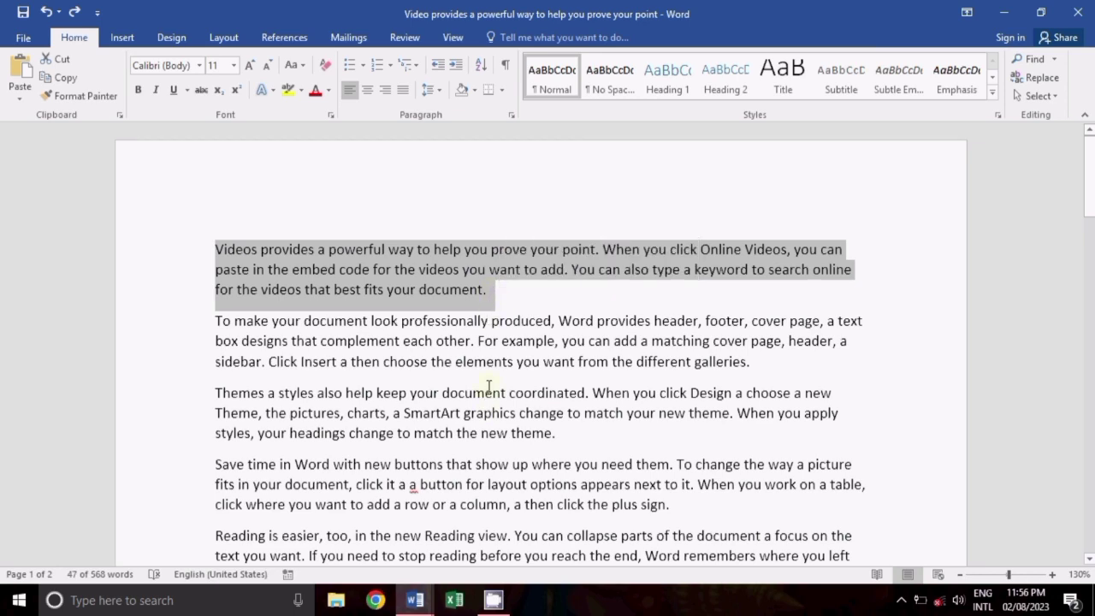
pyautogui.scroll(-10, 488, 384)
pyautogui.click(235, 346)
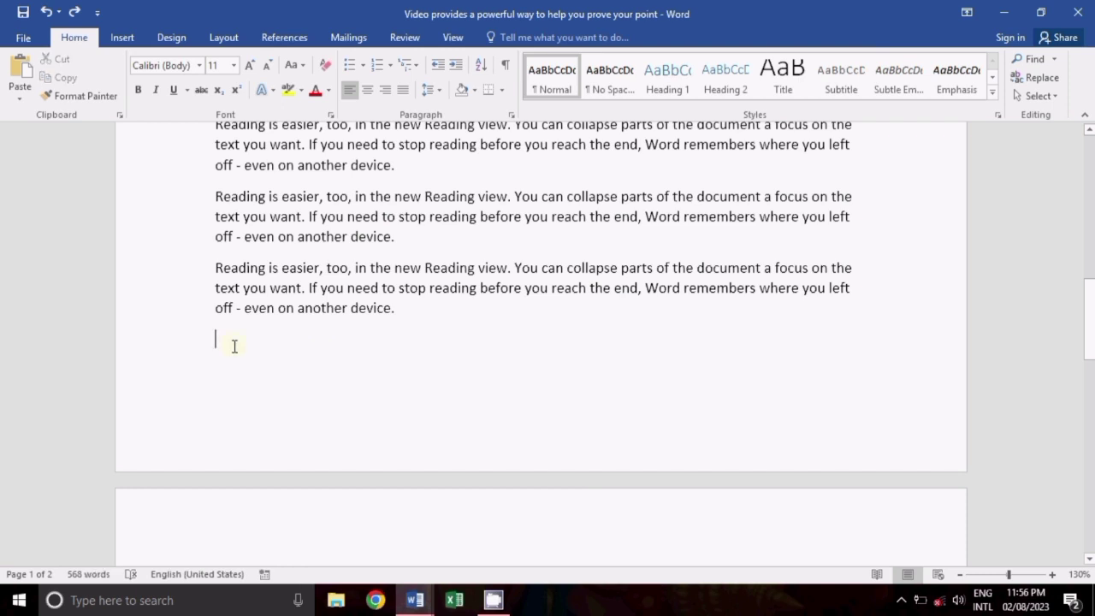
pyautogui.hotkey('ctrl', 'v')
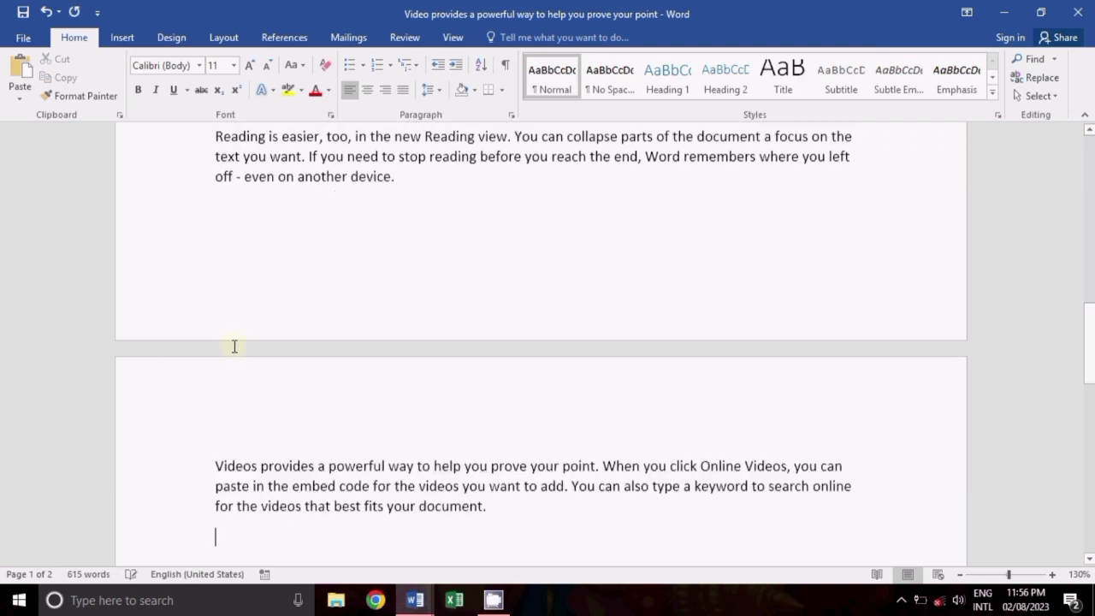
pyautogui.scroll(-3, 356, 429)
pyautogui.scroll(-3, 356, 428)
pyautogui.scroll(10, 354, 425)
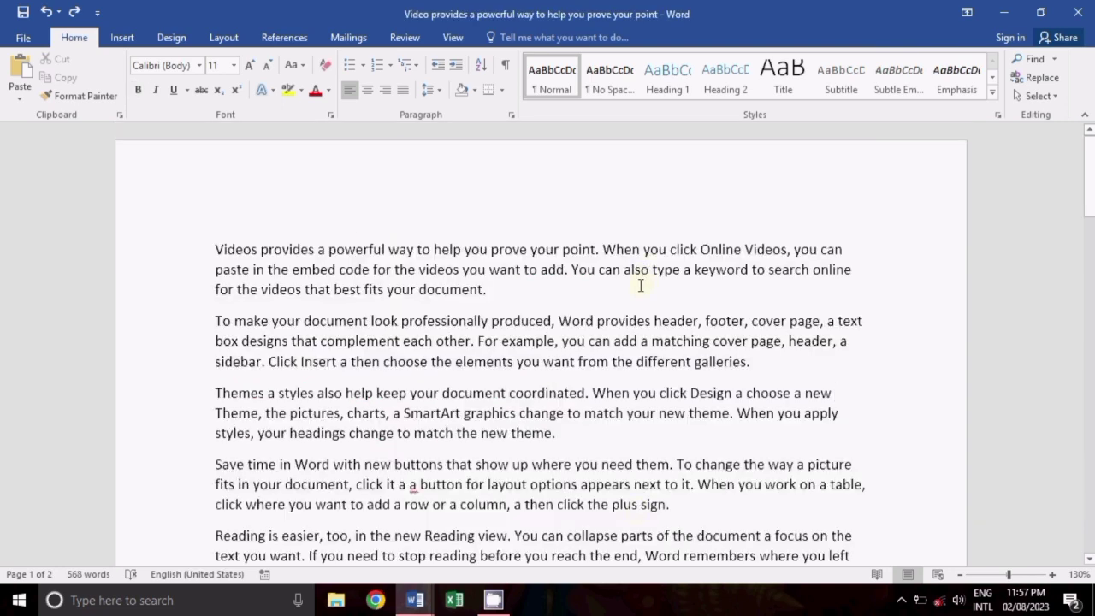
# - Try closing the sample document with Ctrl+W, then dismiss the save prompt
pyautogui.hotkey('ctrl', 'w')
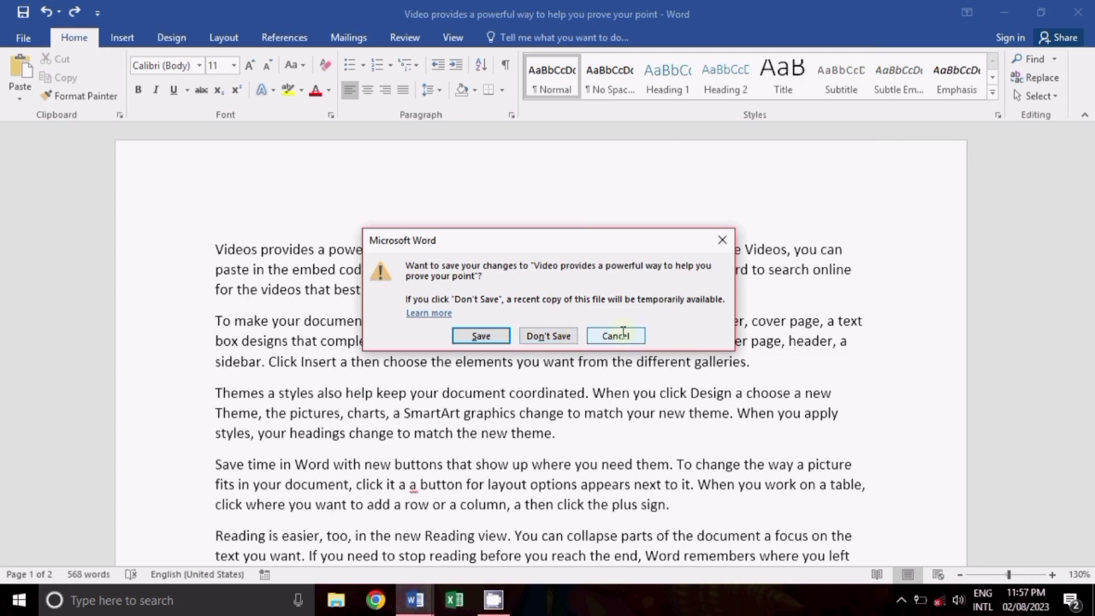
pyautogui.click(723, 239)
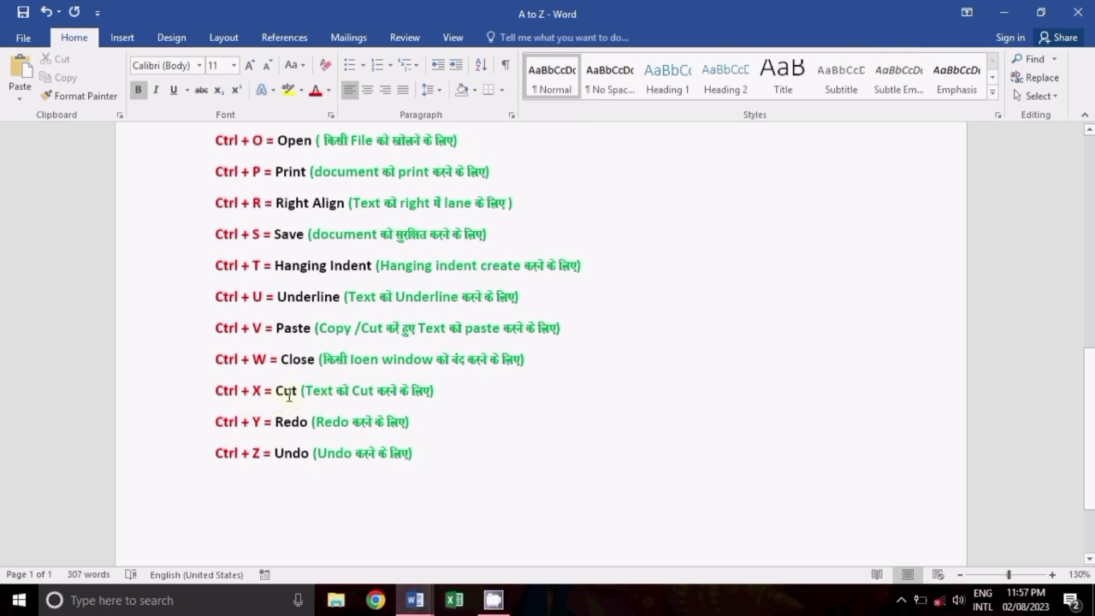
# - Cut the first 'Videos provides…' paragraph and paste it on the sample text's empty last line
pyautogui.hotkey('alt', 'Tab')
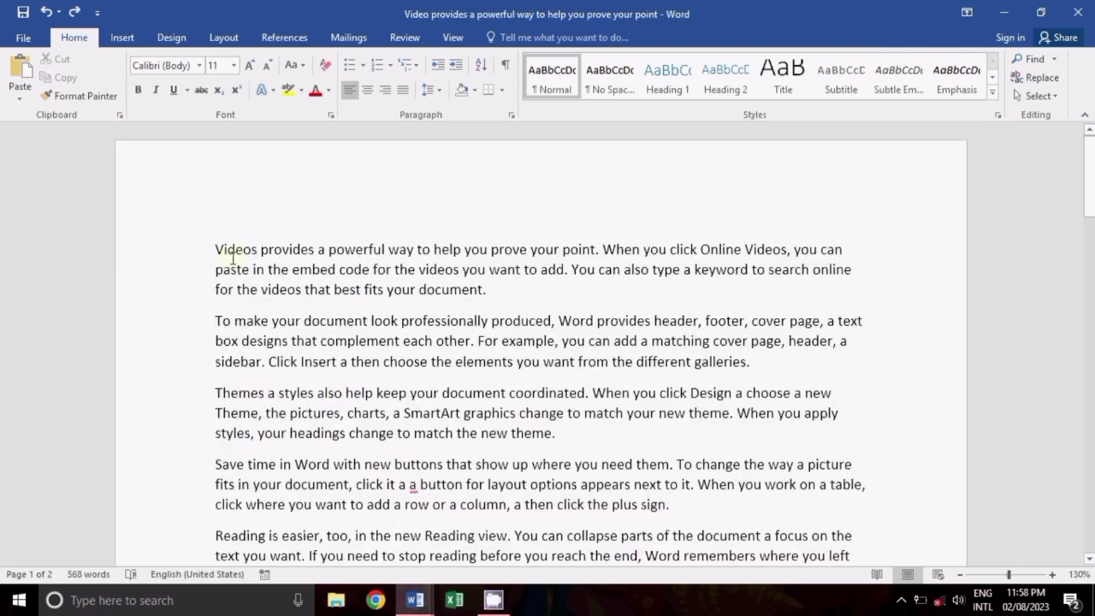
pyautogui.moveTo(218, 249); pyautogui.dragTo(495, 289)
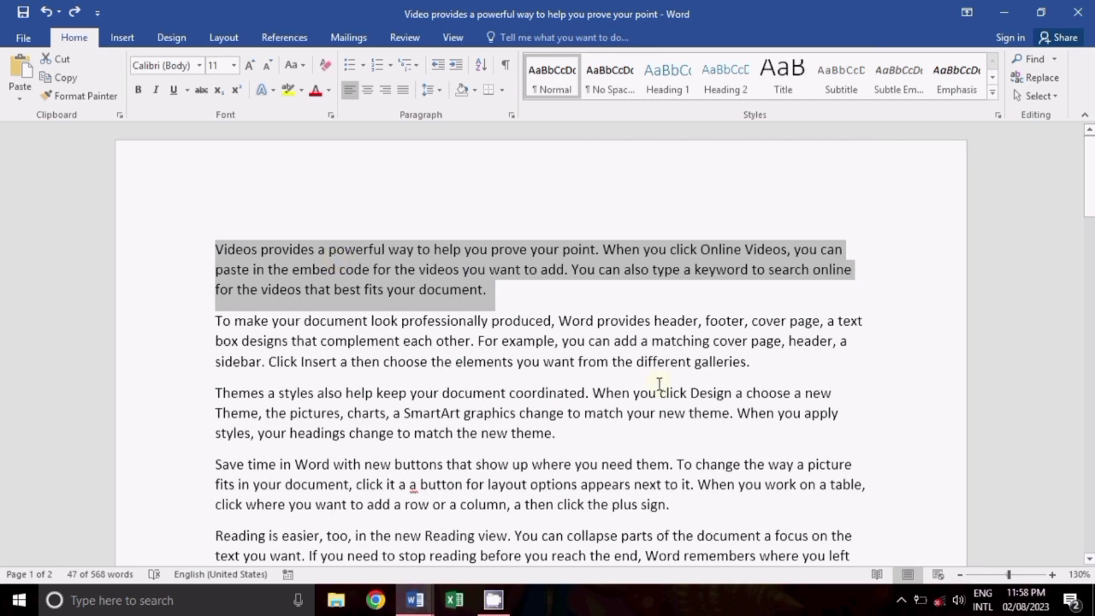
pyautogui.hotkey('ctrl', 'x')
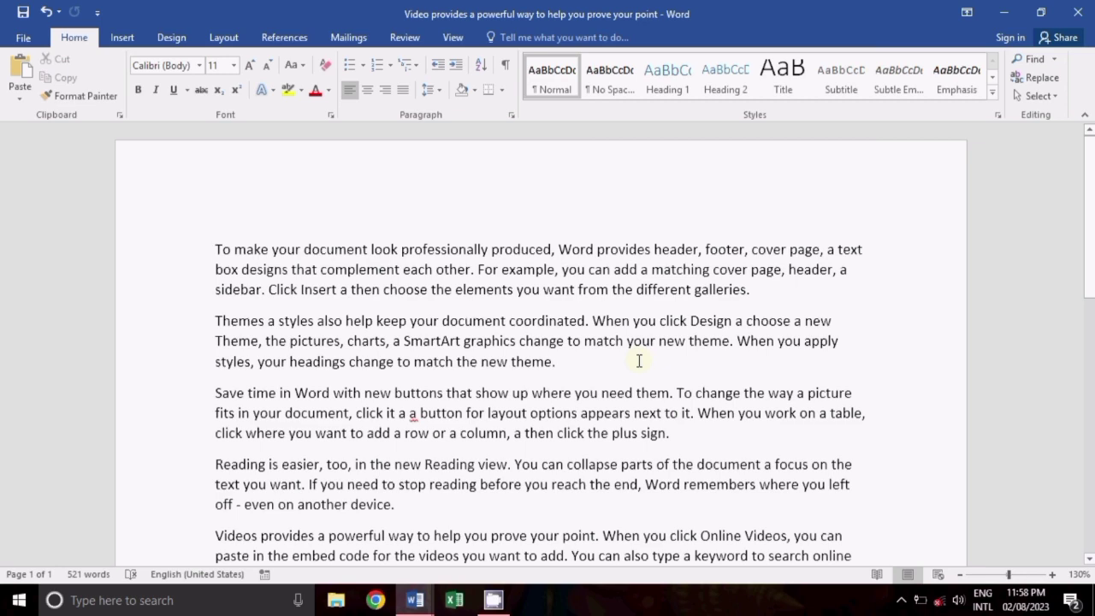
pyautogui.scroll(-7, 639, 361)
pyautogui.scroll(-3, 639, 360)
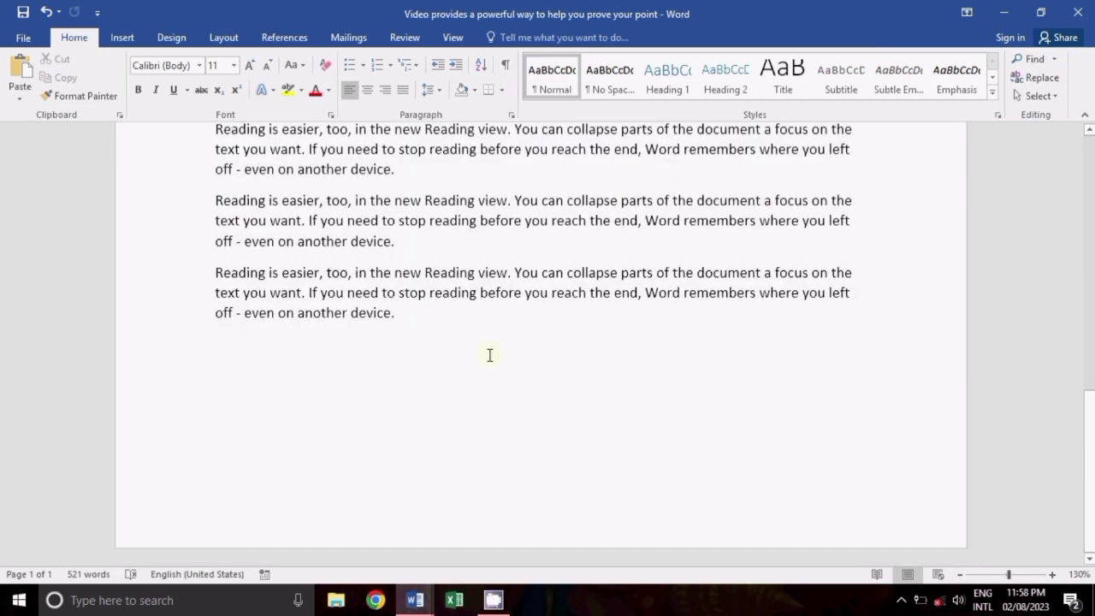
pyautogui.click(421, 374)
pyautogui.hotkey('ctrl', 'v')
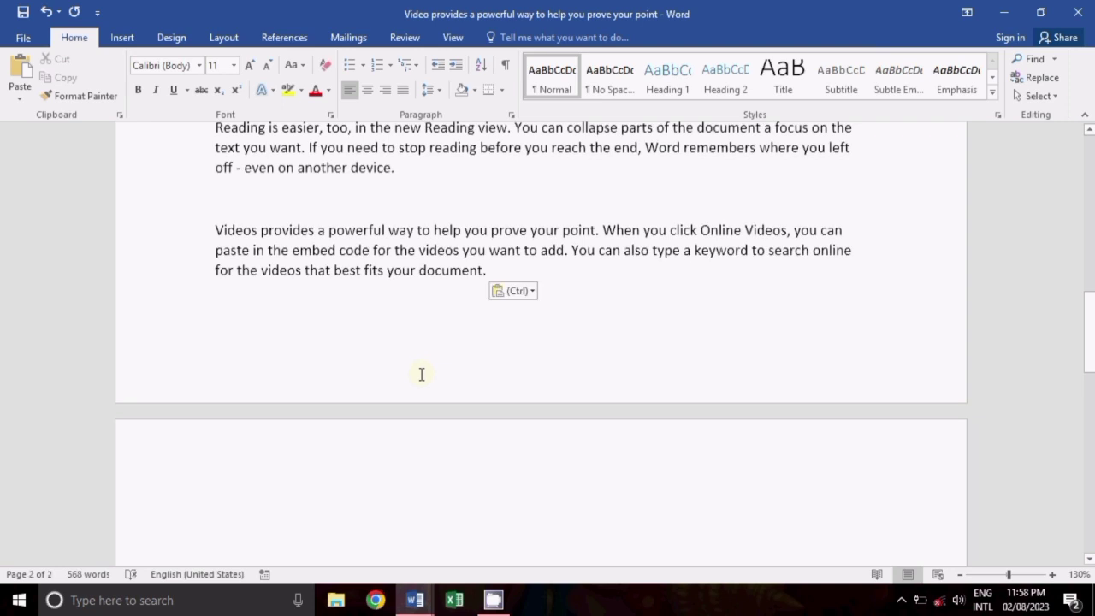
pyautogui.hotkey('alt', 'Tab')
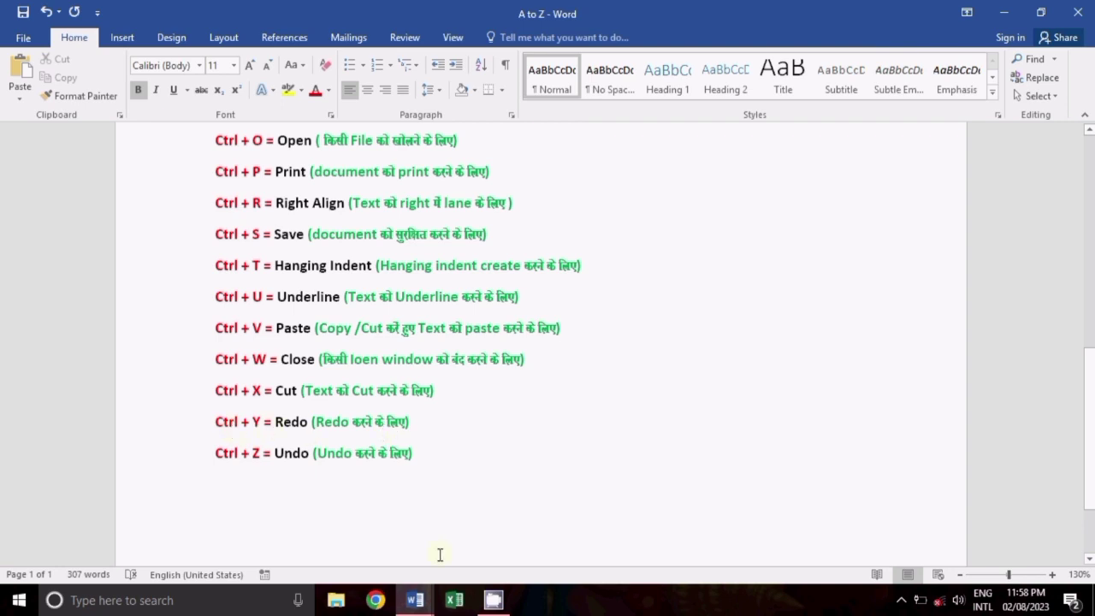
# - Make the first sample paragraph bold using the Bold button
pyautogui.hotkey('alt', 'Tab')
pyautogui.scroll(1, 342, 342)
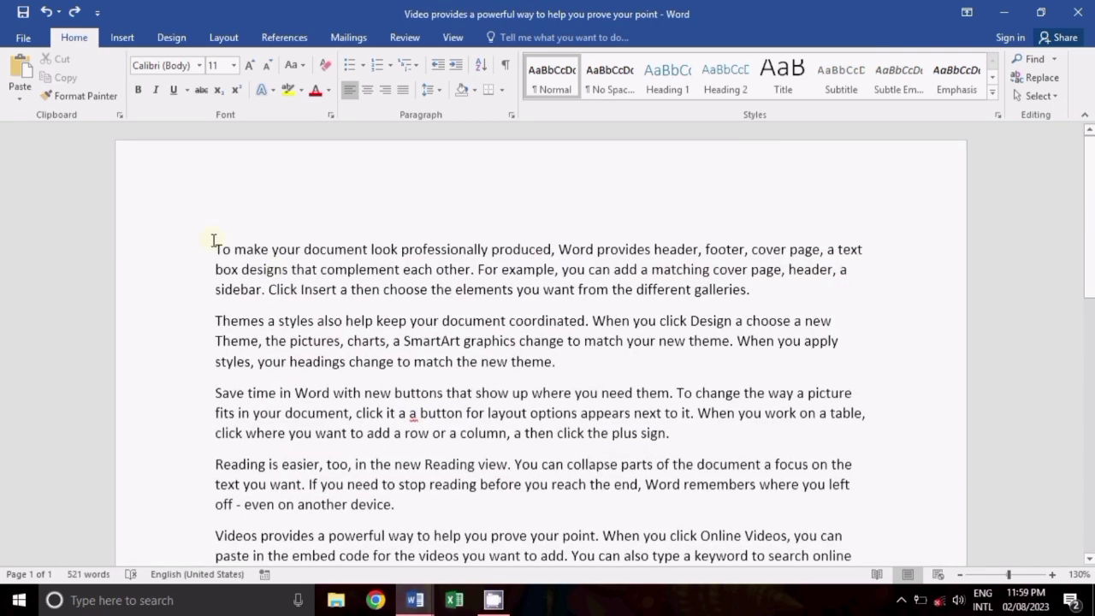
pyautogui.moveTo(214, 249)
pyautogui.mouseDown()
pyautogui.moveTo(502, 282)
pyautogui.moveTo(748, 289)
pyautogui.mouseUp()
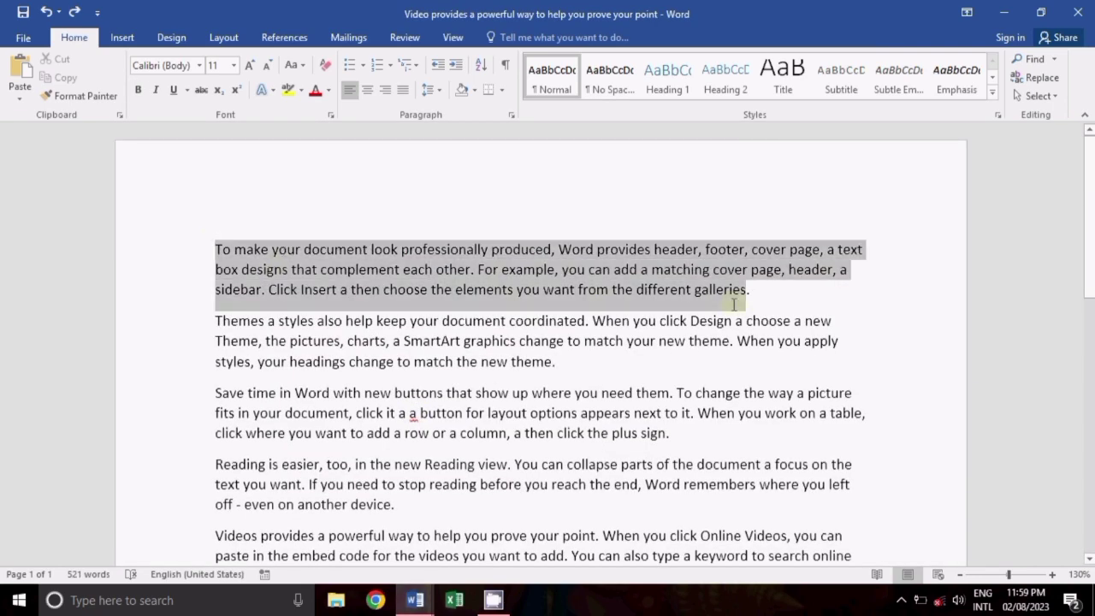
pyautogui.click(140, 90)
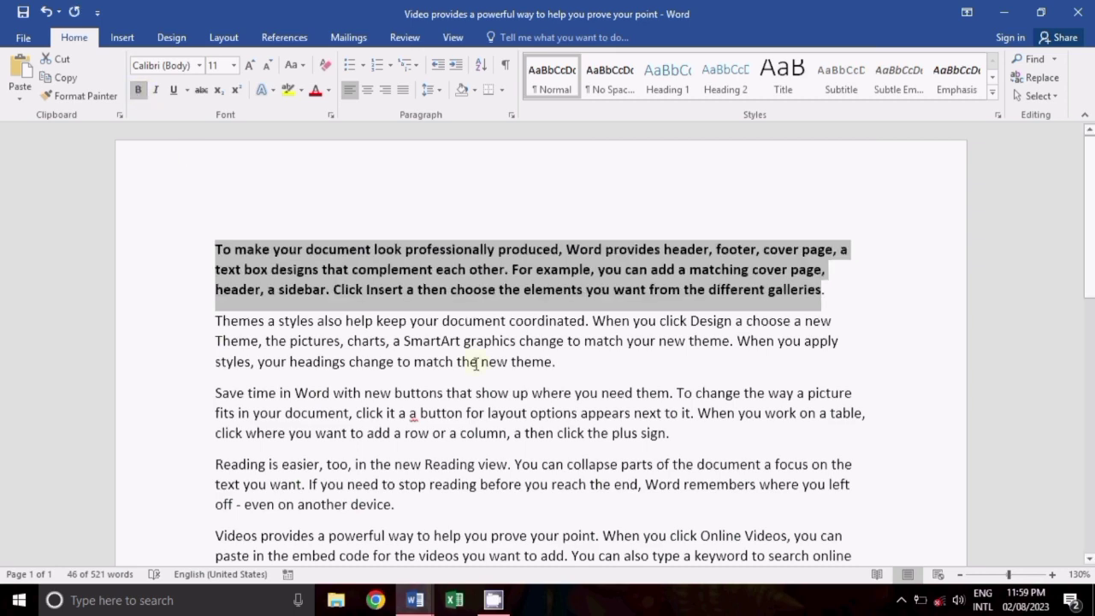
pyautogui.click(881, 209)
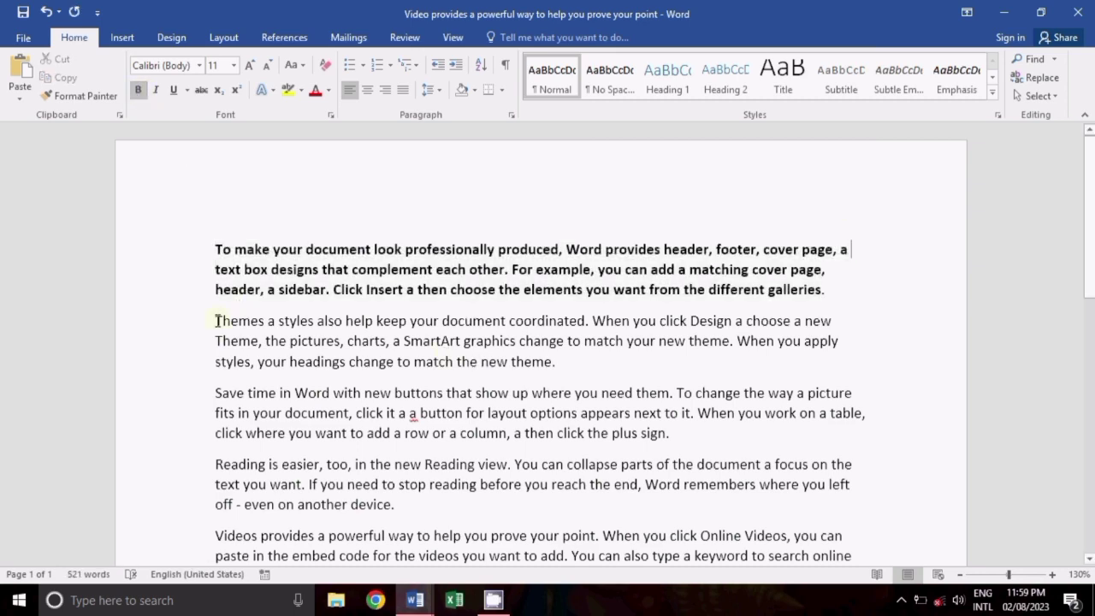
# - Make the Themes paragraph bold and italic with Ctrl+B and Ctrl+I
pyautogui.moveTo(216, 321); pyautogui.dragTo(572, 368)
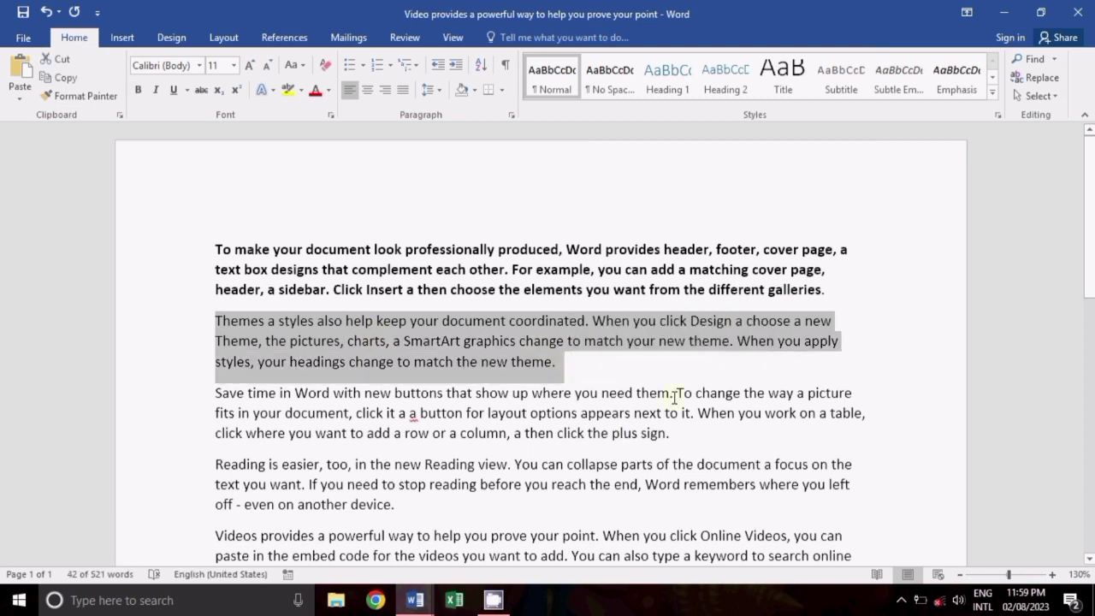
pyautogui.hotkey('ctrl', 'b')
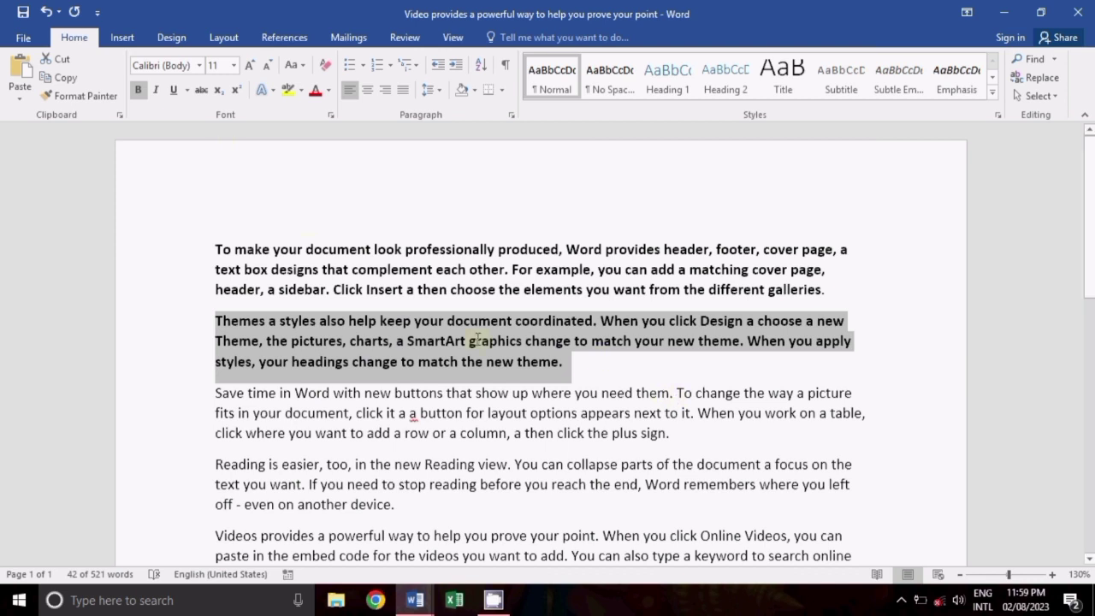
pyautogui.hotkey('ctrl', 'i')
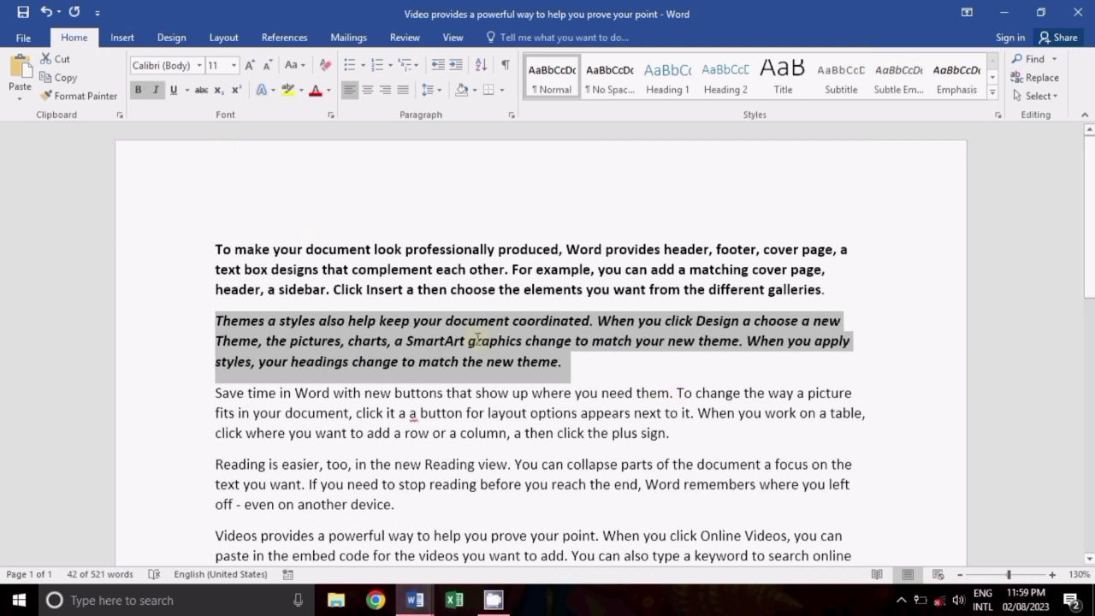
pyautogui.click(629, 374)
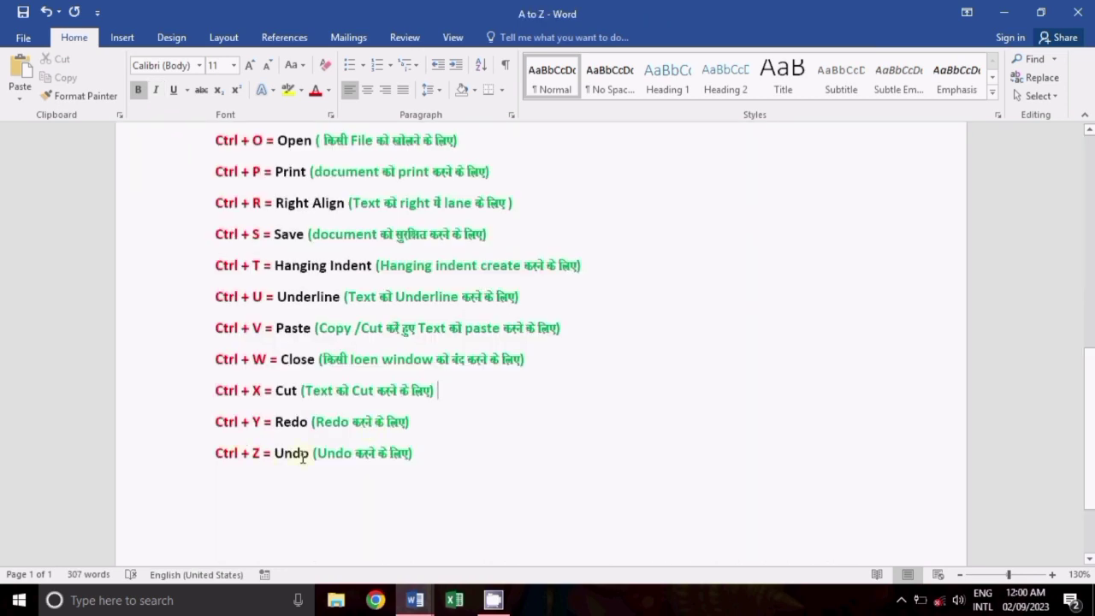
# - Remove the first 'Videos provides…' paragraph with Ctrl+X, then restore it with Ctrl+Z
pyautogui.click(438, 391)
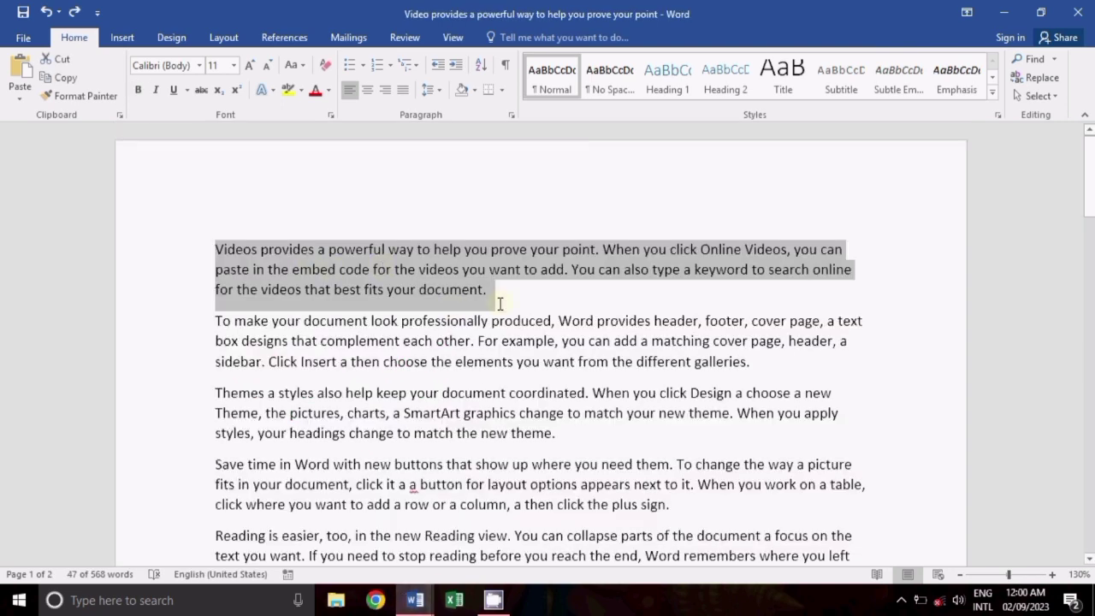
pyautogui.click(499, 303)
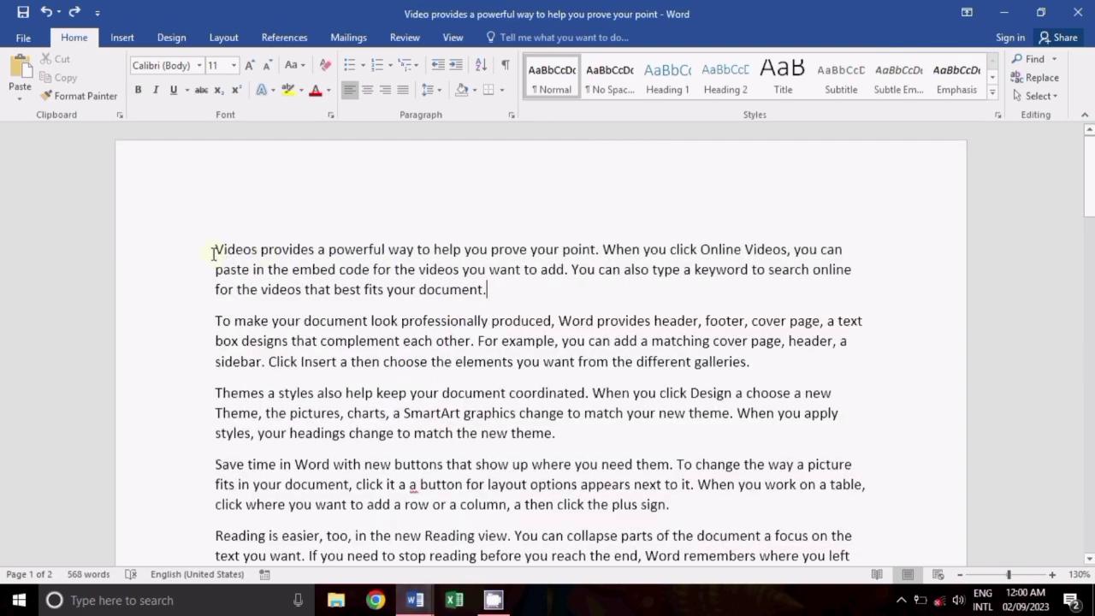
pyautogui.moveTo(214, 254); pyautogui.dragTo(492, 305)
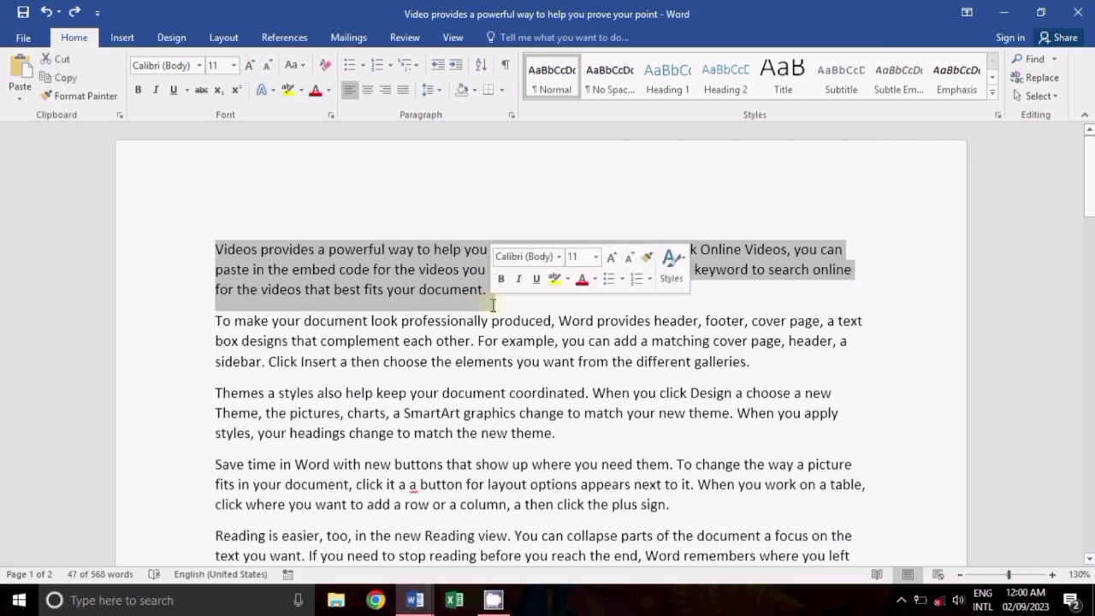
pyautogui.hotkey('ctrl', 'x')
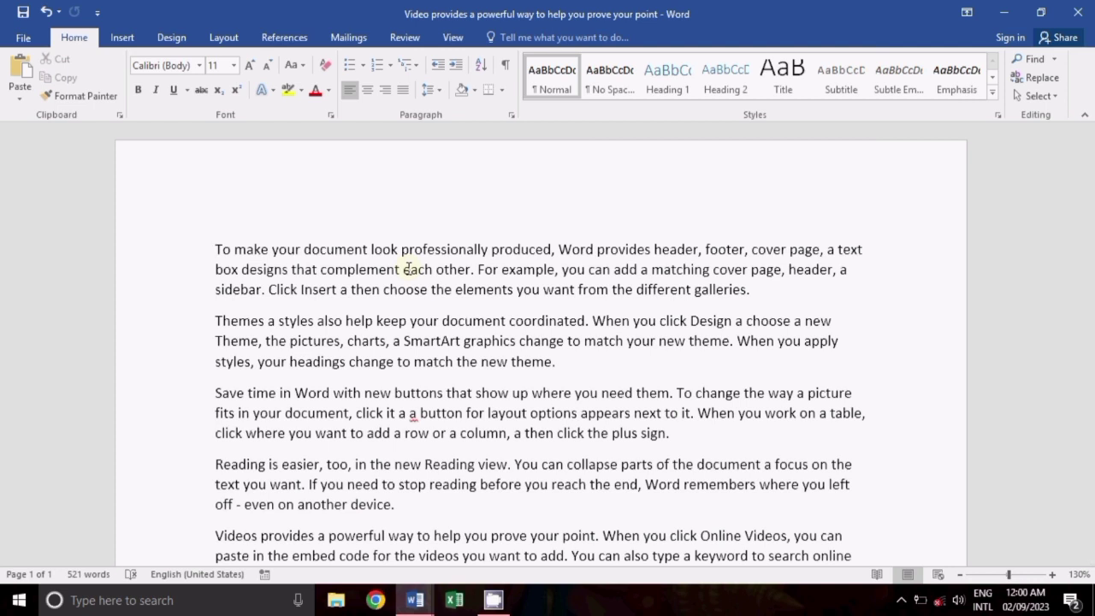
pyautogui.hotkey('ctrl', 'z')
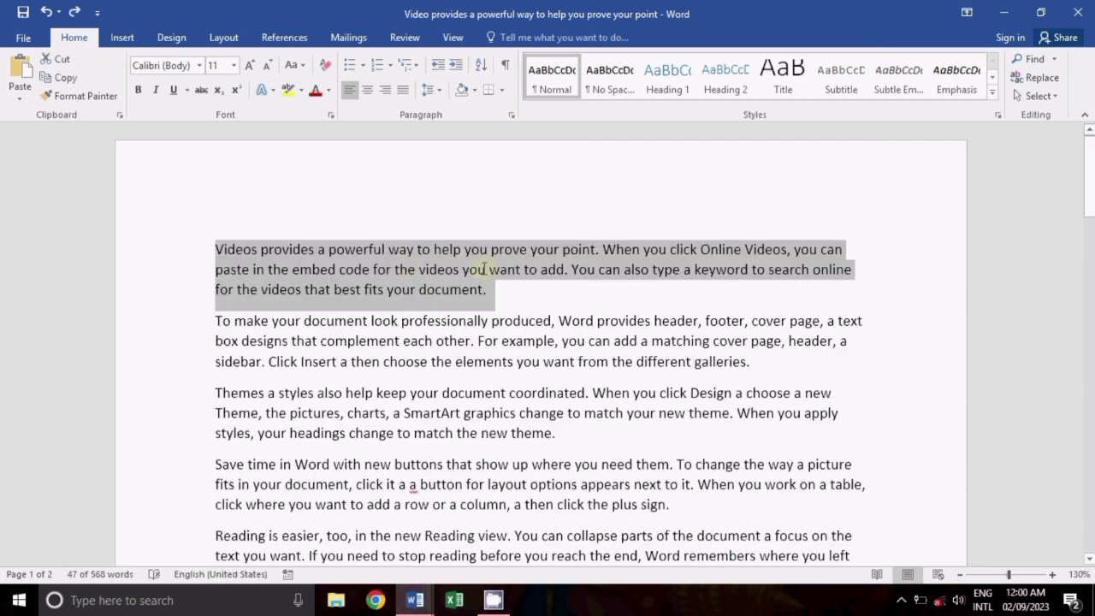
pyautogui.click(547, 301)
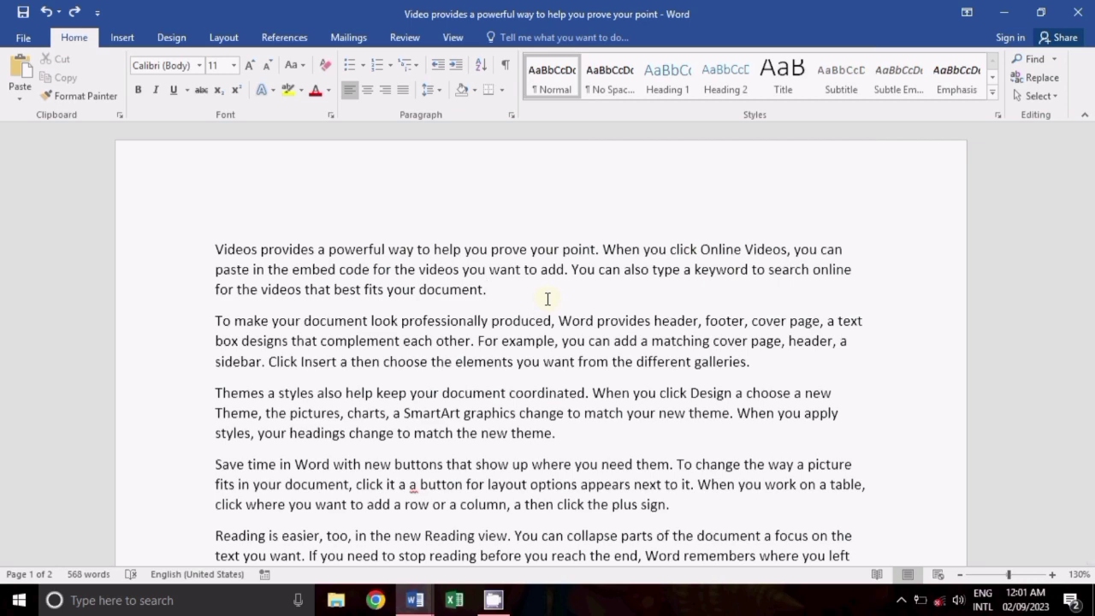
# - Scroll through the 'COMPUTER CTRL + A TO Z SHORTCUTS' list
pyautogui.scroll(-5, 547, 298)
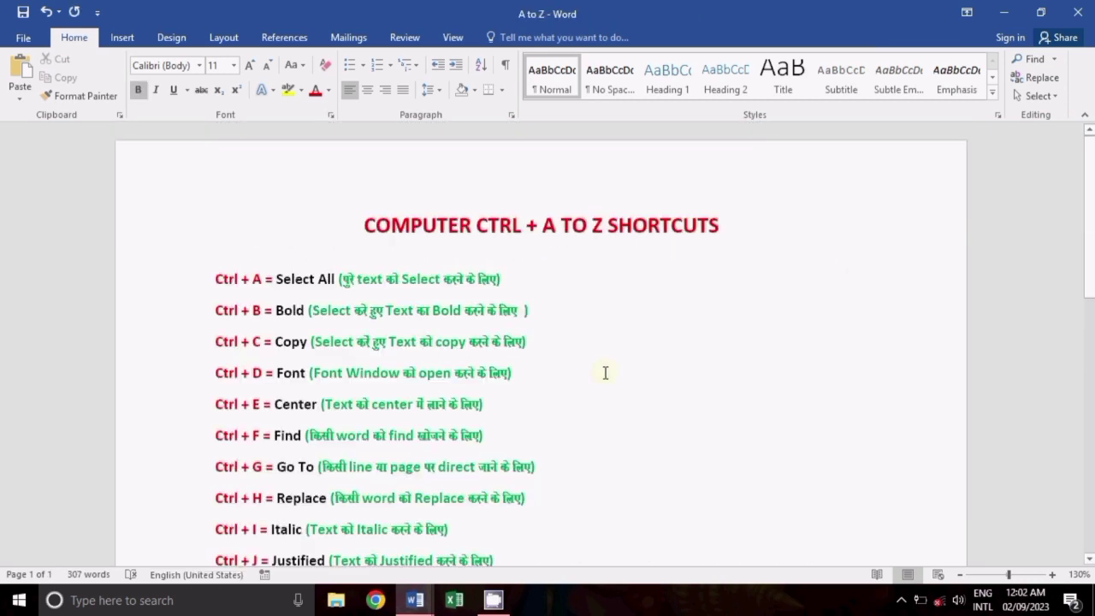